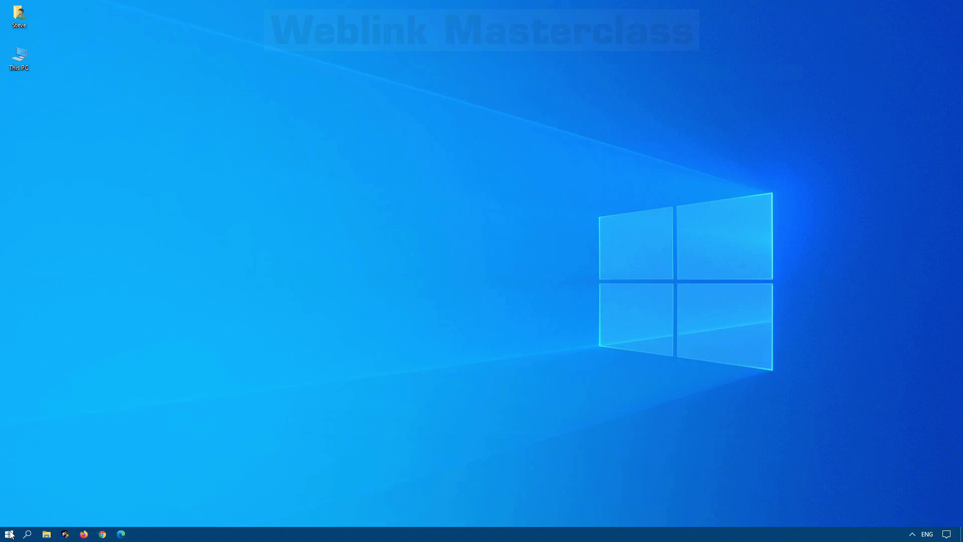
Go to the Apps > Default apps page in Windows Settings.
{"action": "left_click", "coordinate": [9, 534]}
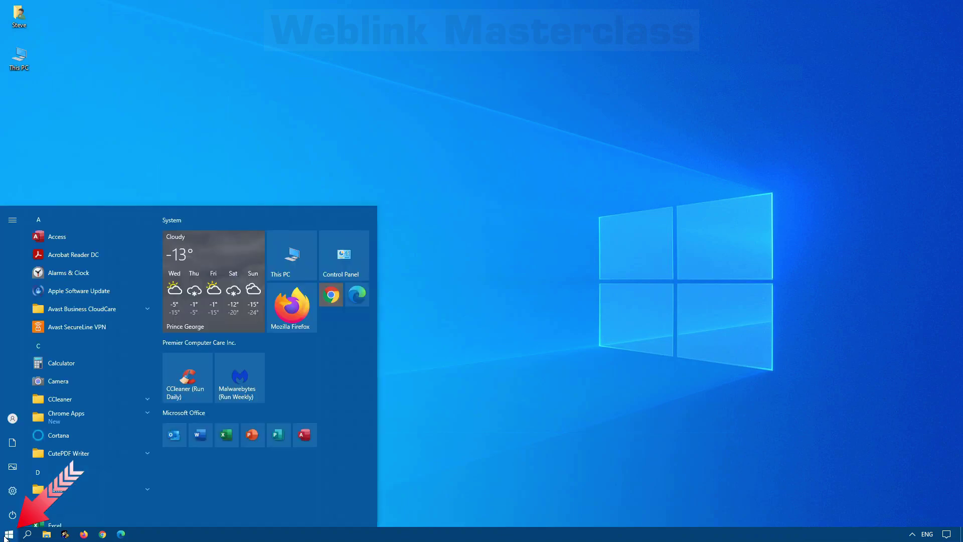
{"action": "left_click", "coordinate": [13, 490]}
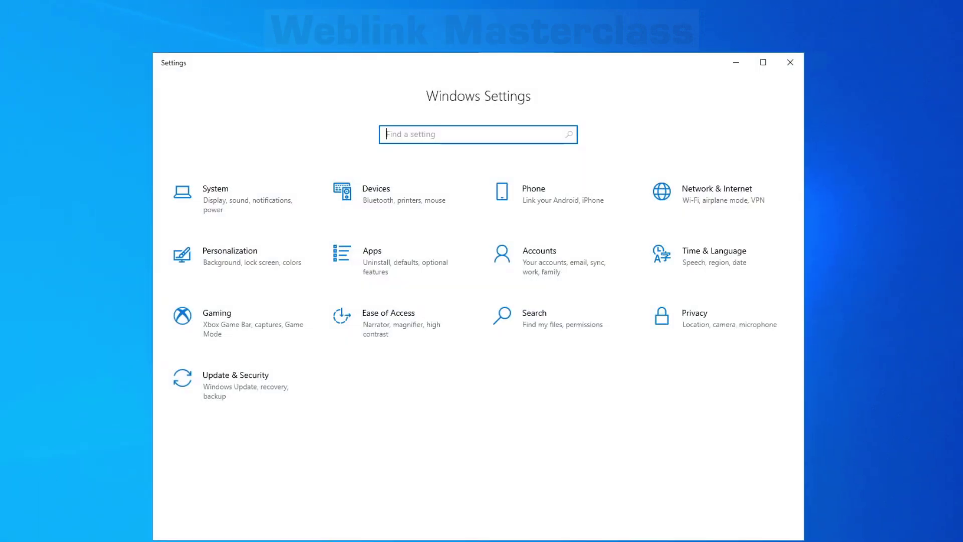
{"action": "left_click", "coordinate": [406, 250]}
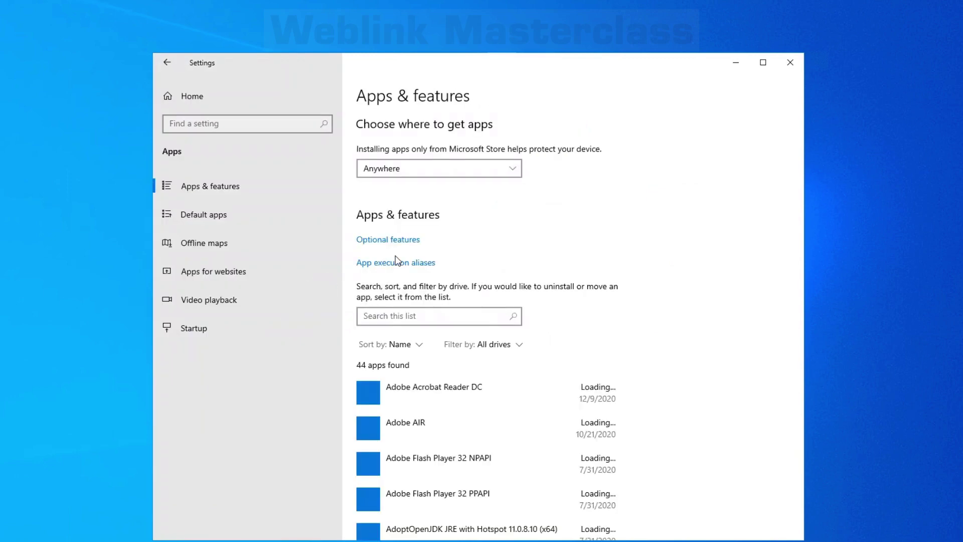
{"action": "left_click", "coordinate": [226, 213]}
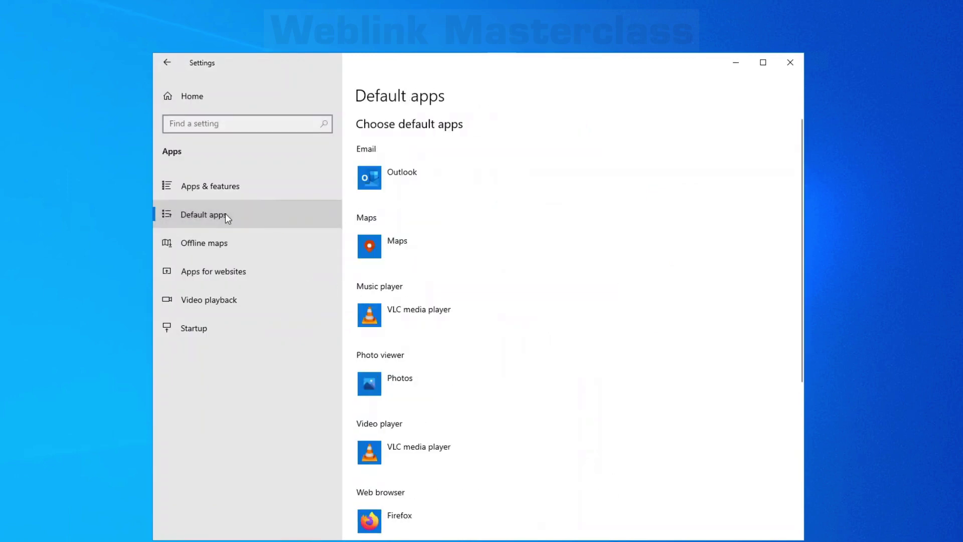
{"action": "scroll", "coordinate": [600, 312], "scroll_direction": "down", "scroll_amount": 1}
{"action": "scroll", "coordinate": [599, 312], "scroll_direction": "down", "scroll_amount": 1}
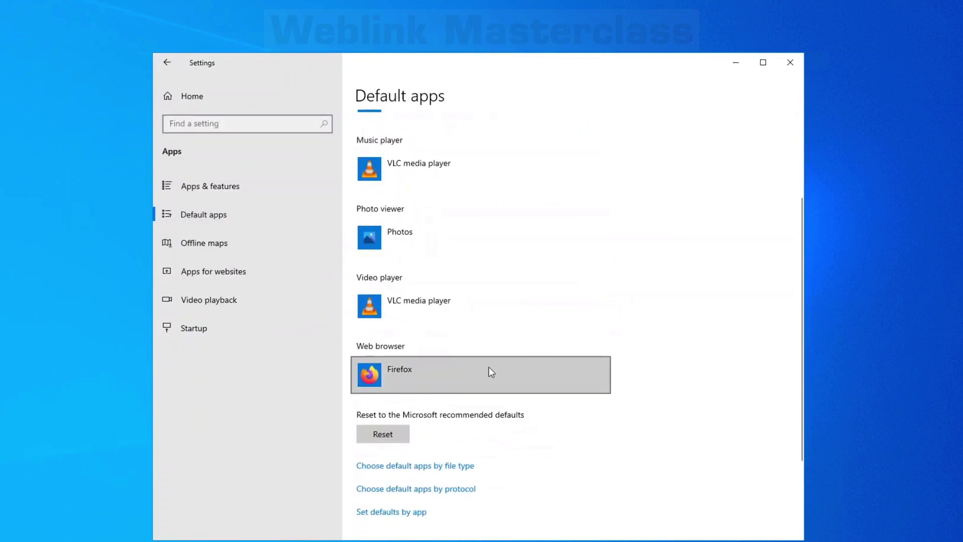
Confirm Firefox is still the default web browser without changing it, then minimize Settings.
{"action": "left_click", "coordinate": [373, 374]}
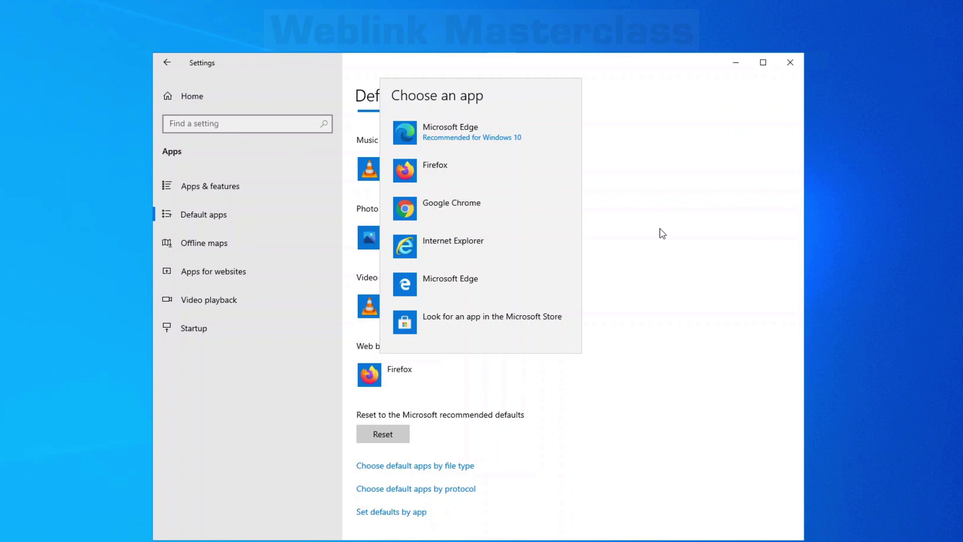
{"action": "left_click", "coordinate": [661, 209]}
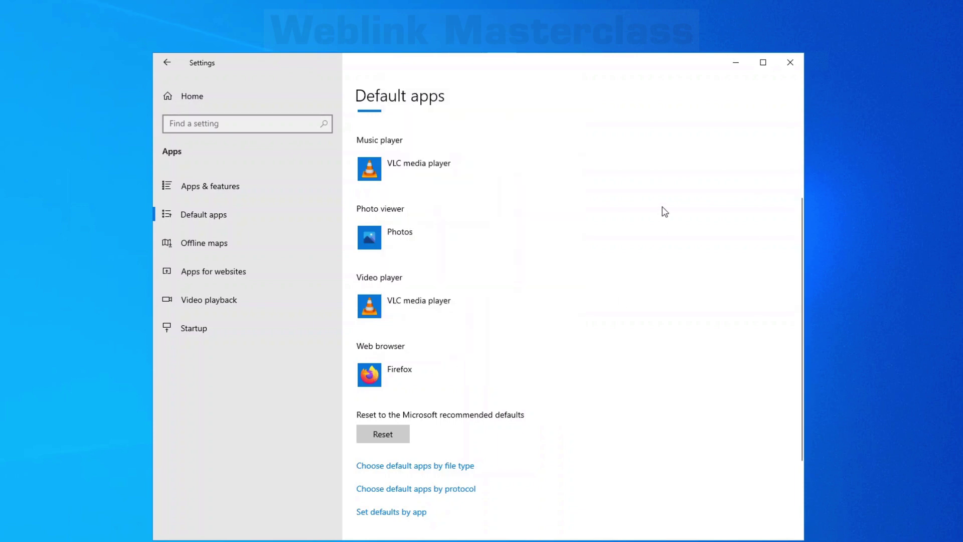
{"action": "left_click", "coordinate": [741, 62]}
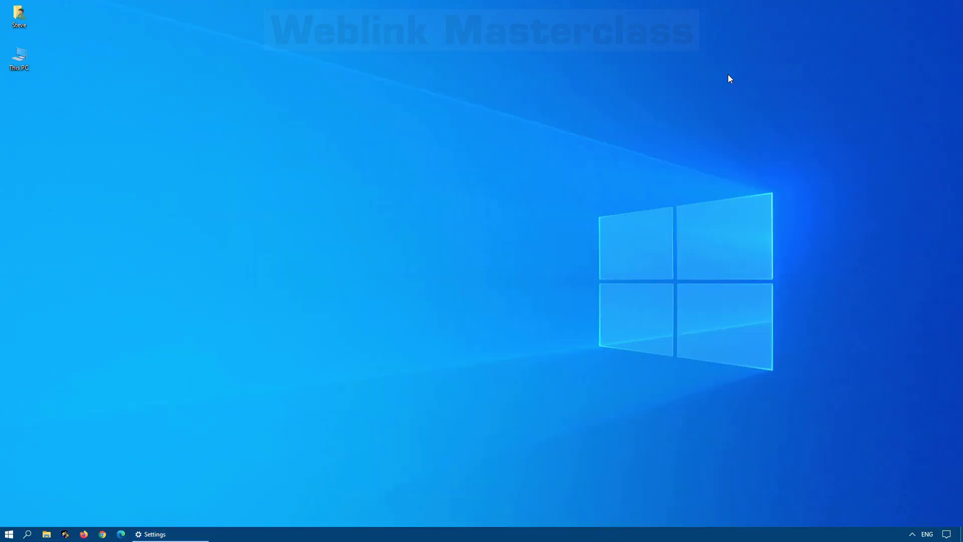
Launch Firefox and drag the DuckDuckGo page's address padlock onto the desktop as a shortcut.
{"action": "left_click", "coordinate": [84, 533]}
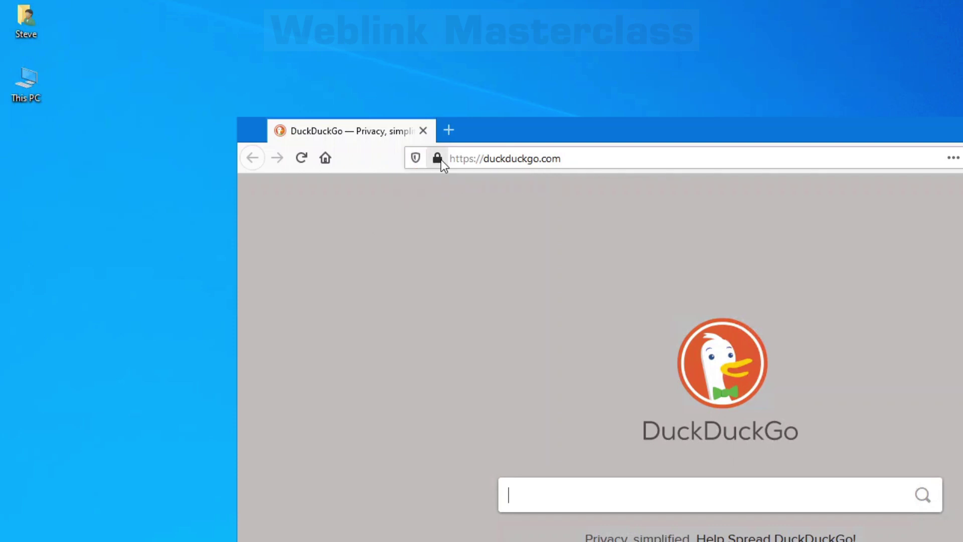
{"action": "left_click_drag", "start_coordinate": [441, 160], "coordinate": [22, 216]}
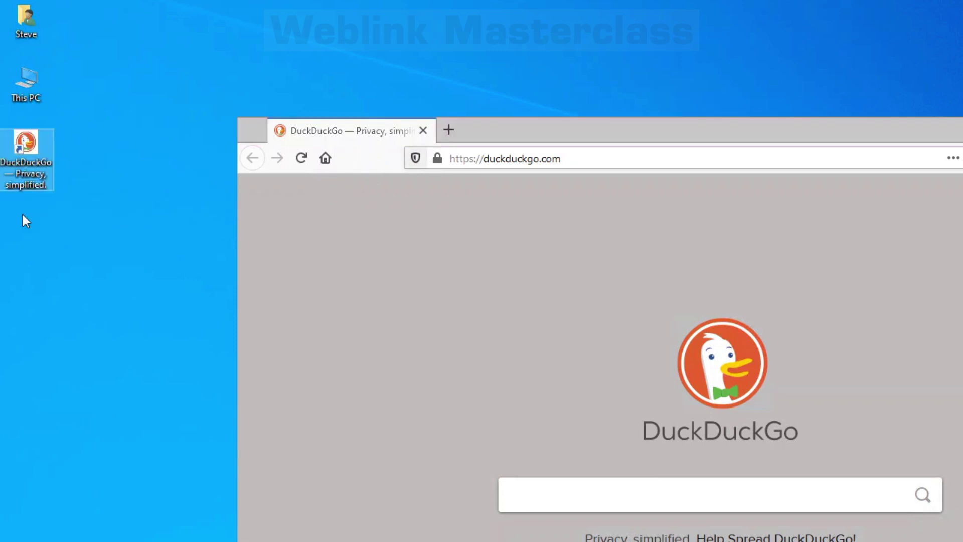
Rename the shortcut from 'DuckDuckGo — Privacy, simplified.' to 'DuckDuckGo' in its Properties.
{"action": "right_click", "coordinate": [29, 187]}
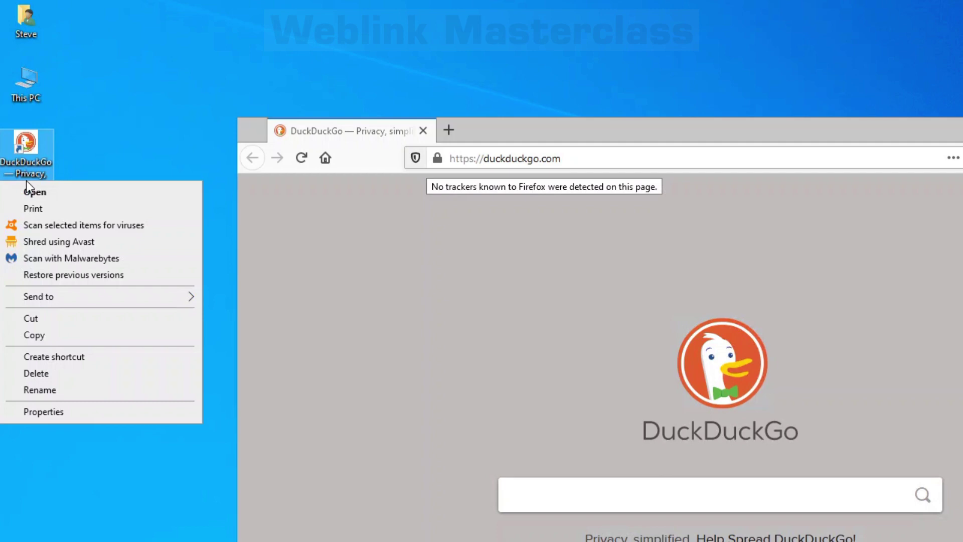
{"action": "left_click", "coordinate": [111, 416]}
{"action": "left_click", "coordinate": [64, 221]}
{"action": "left_click", "coordinate": [232, 246]}
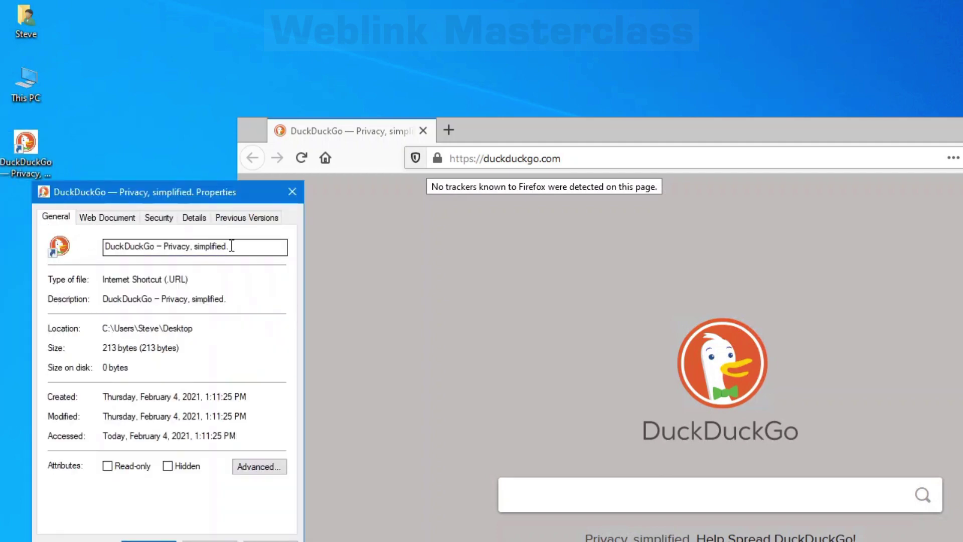
{"action": "left_click_drag", "start_coordinate": [231, 246], "coordinate": [157, 246]}
{"action": "key", "text": "BackSpace"}
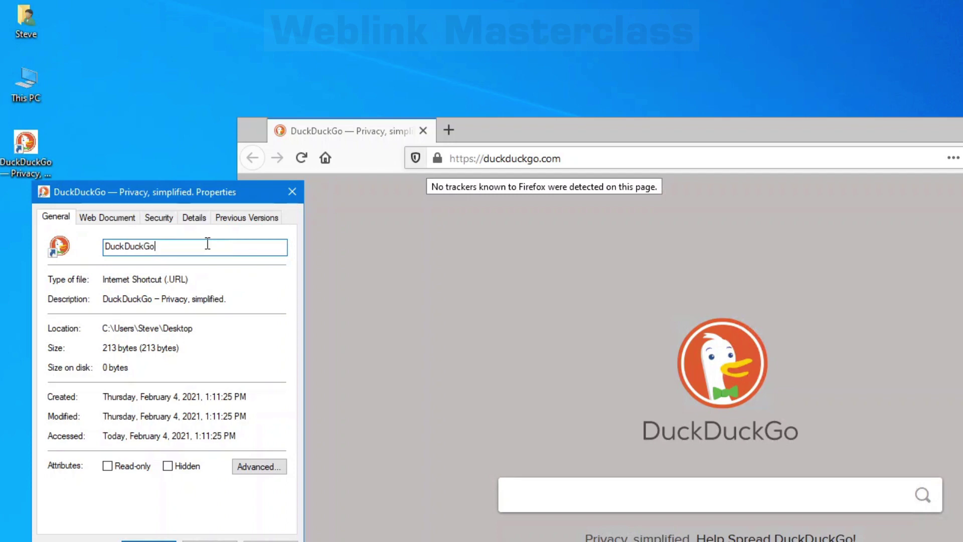
{"action": "key", "text": "Return"}
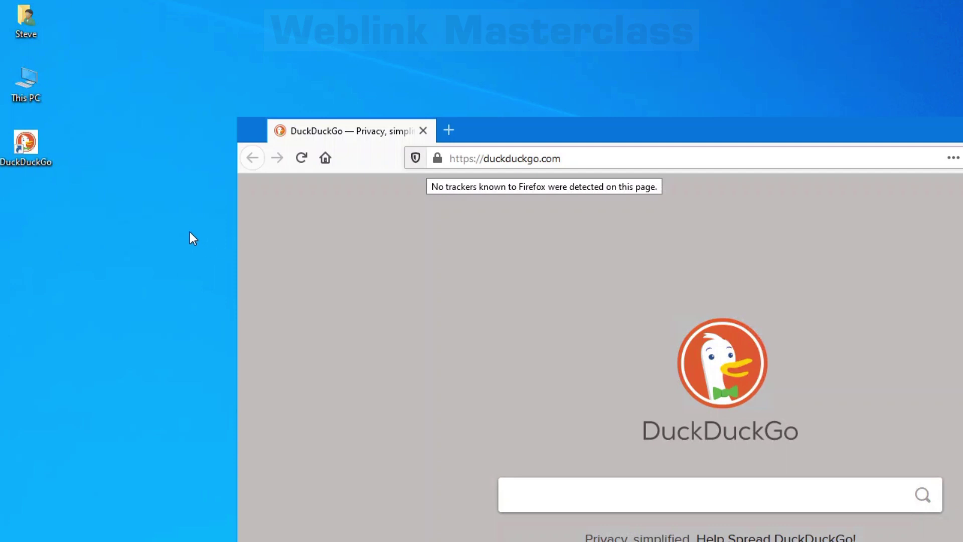
{"action": "right_click", "coordinate": [61, 224]}
{"action": "mouse_move", "coordinate": [56, 347]}
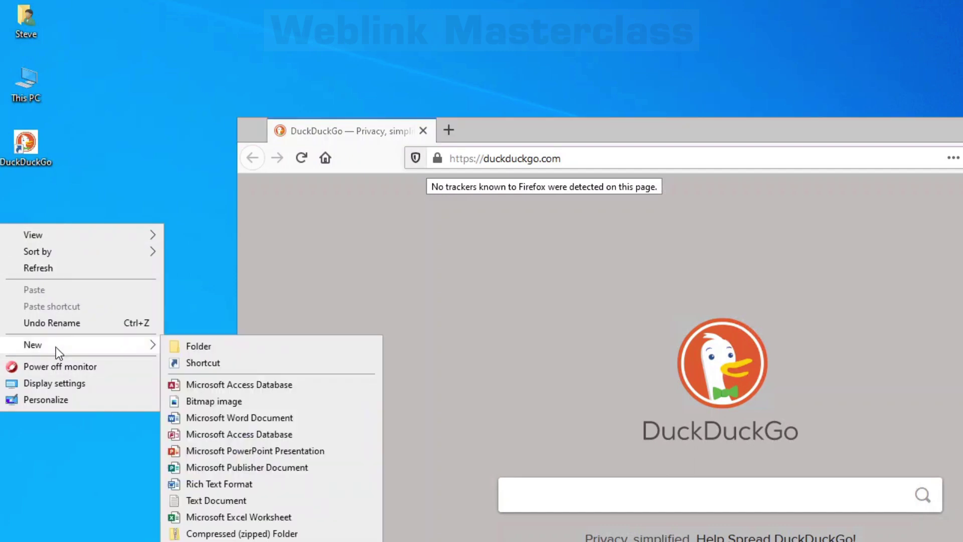
{"action": "left_click", "coordinate": [206, 363]}
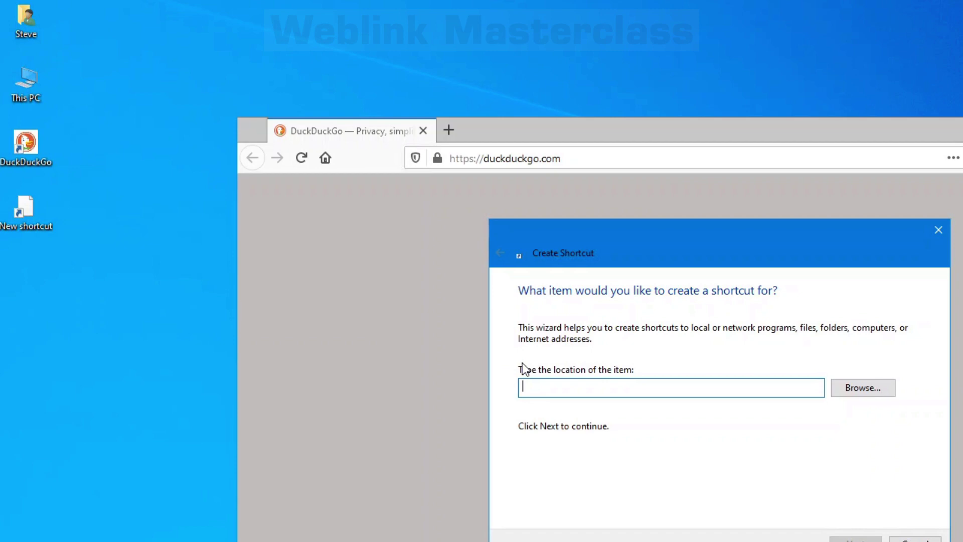
{"action": "type", "text": "www.pc-care.ie"}
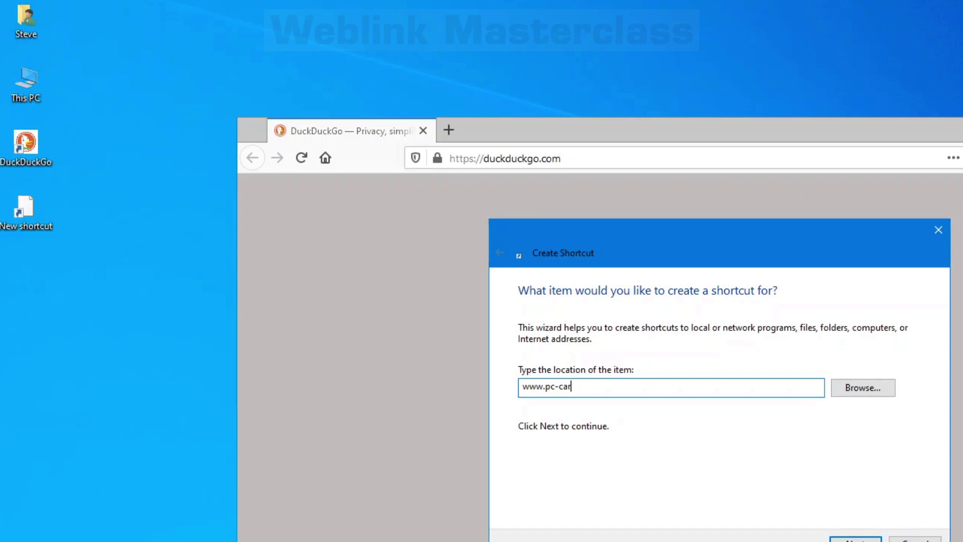
{"action": "key", "text": "Return"}
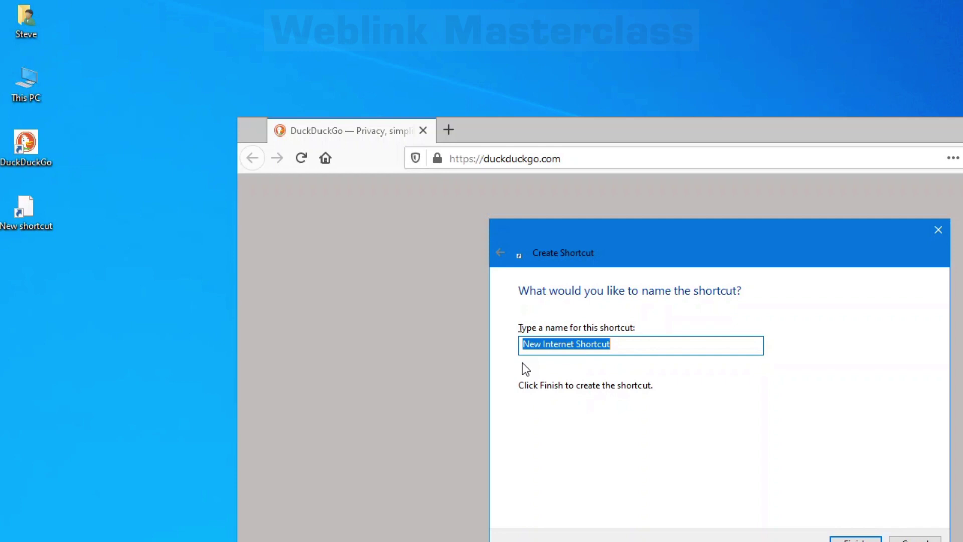
{"action": "type", "text": "Premier Comput"}
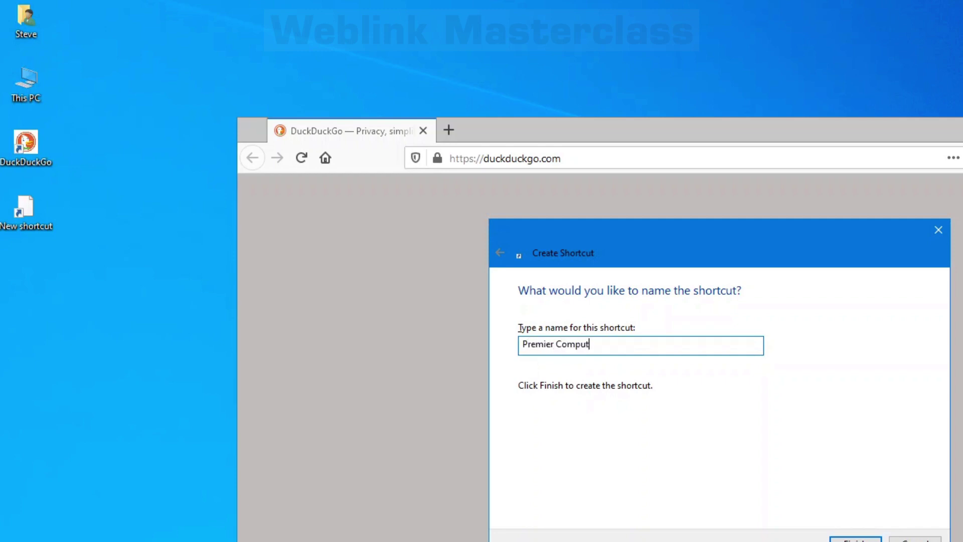
{"action": "type", "text": "er Care"}
{"action": "key", "text": "Return"}
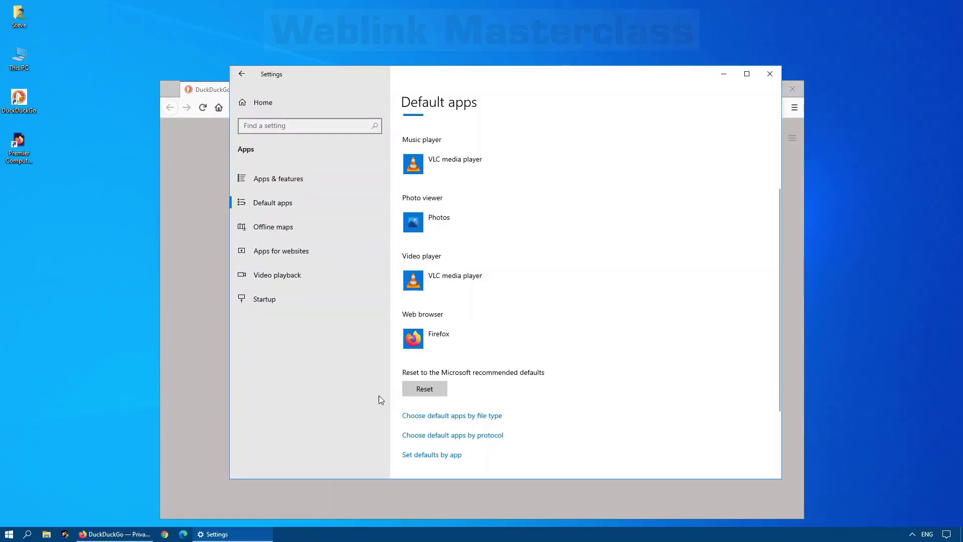
Switch the default web browser to Google Chrome, then back to Firefox, and close Settings.
{"action": "left_click", "coordinate": [435, 339]}
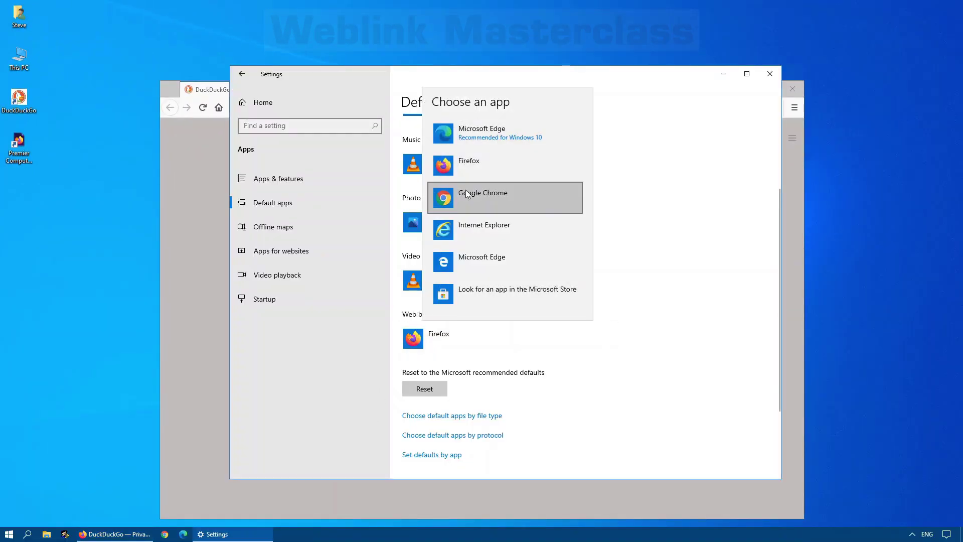
{"action": "left_click", "coordinate": [467, 194]}
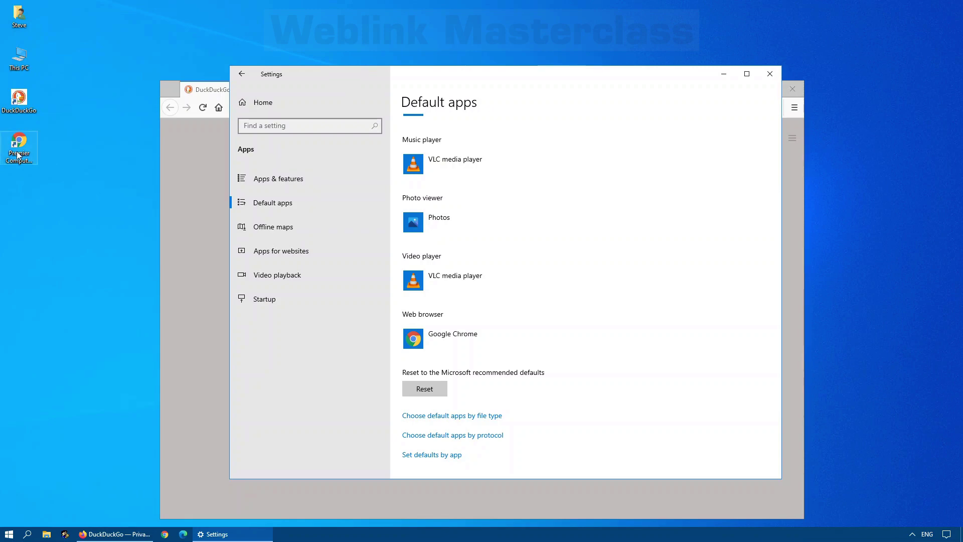
{"action": "left_click", "coordinate": [432, 342]}
{"action": "left_click", "coordinate": [467, 174]}
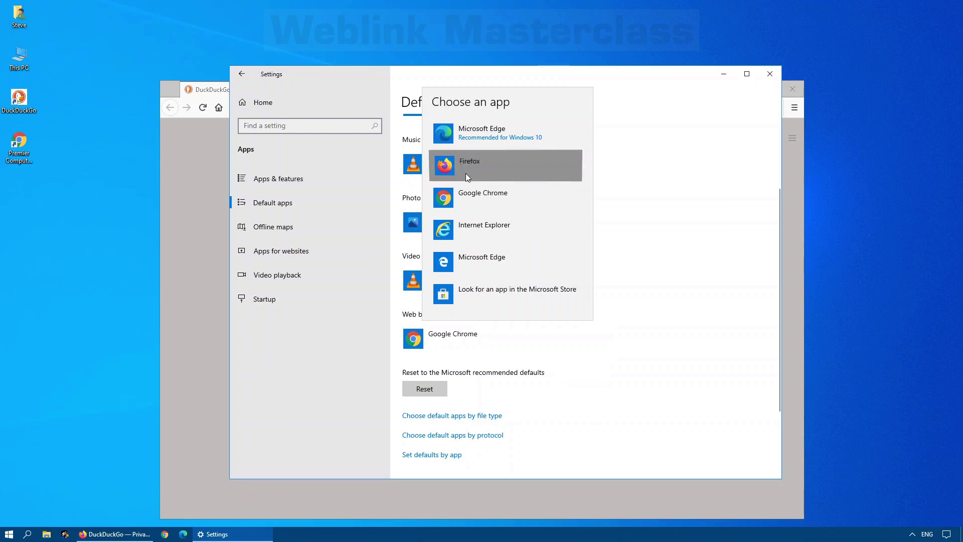
{"action": "left_click", "coordinate": [769, 75]}
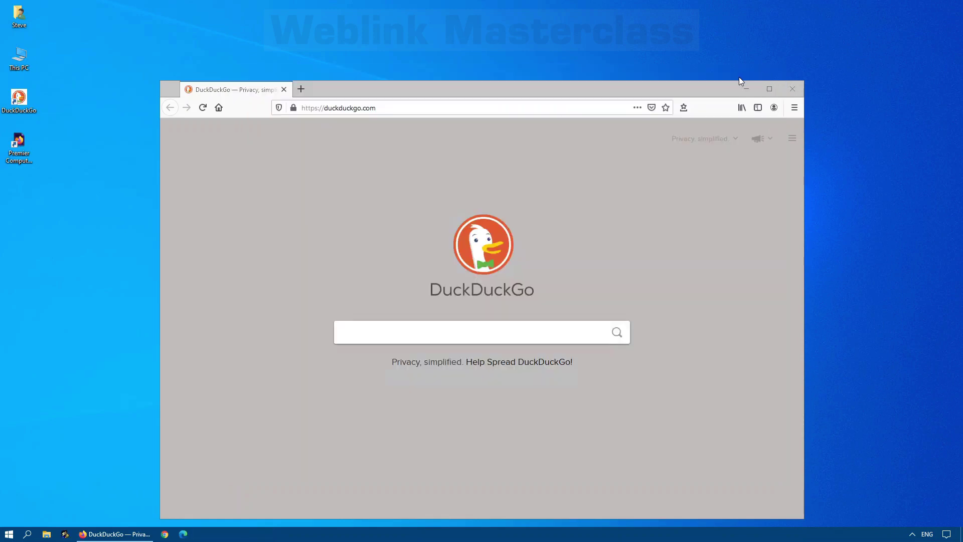
Open the Premier Computer Care shortcut in Firefox and append /favicon.ico to its address.
{"action": "left_click", "coordinate": [421, 110]}
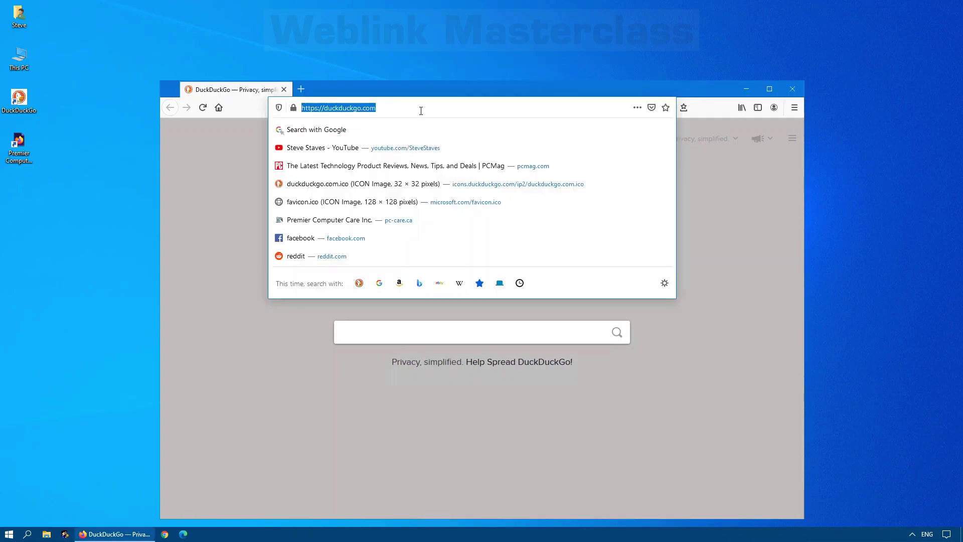
{"action": "left_click", "coordinate": [18, 149]}
{"action": "key", "text": "Return"}
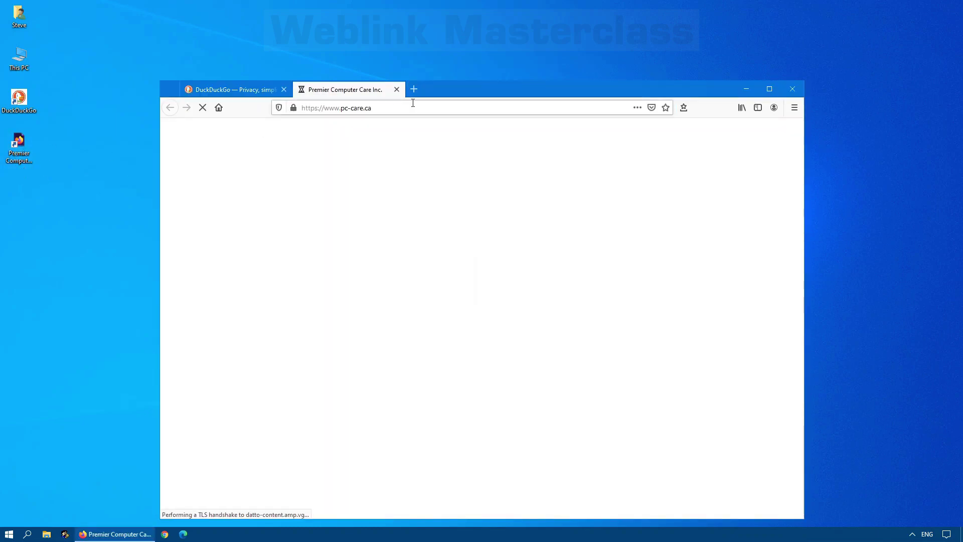
{"action": "left_click", "coordinate": [415, 111]}
{"action": "left_click", "coordinate": [415, 110]}
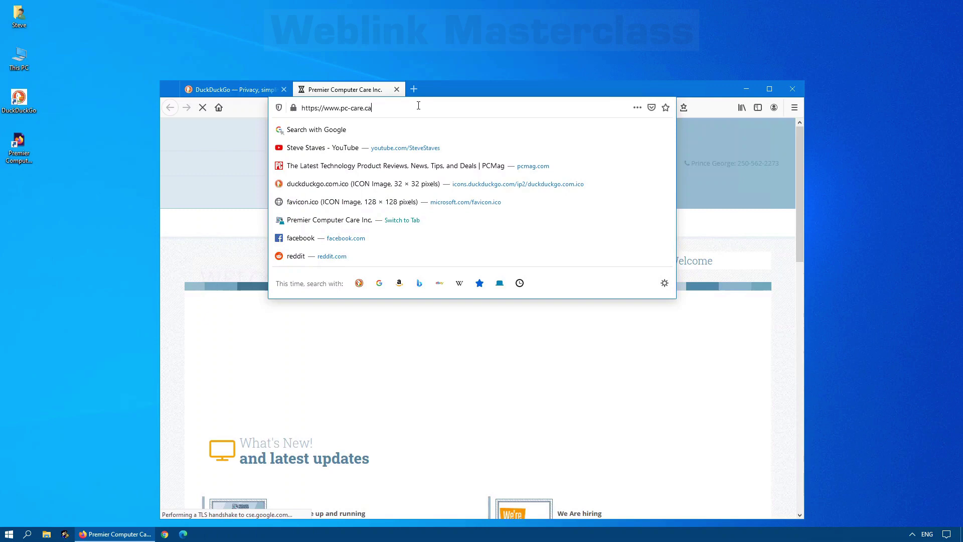
{"action": "type", "text": "/"}
{"action": "type", "text": "fav"}
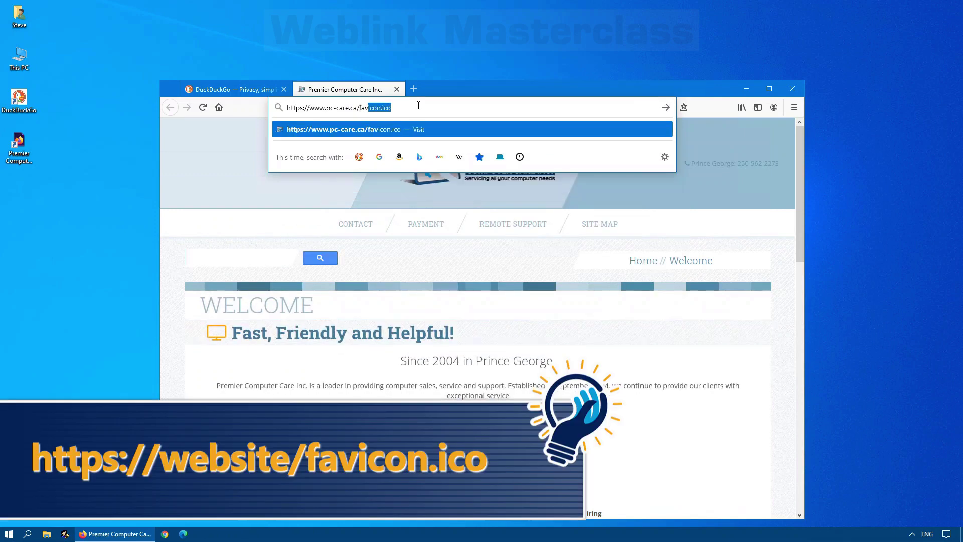
{"action": "type", "text": "icon.ico"}
{"action": "key", "text": "Return"}
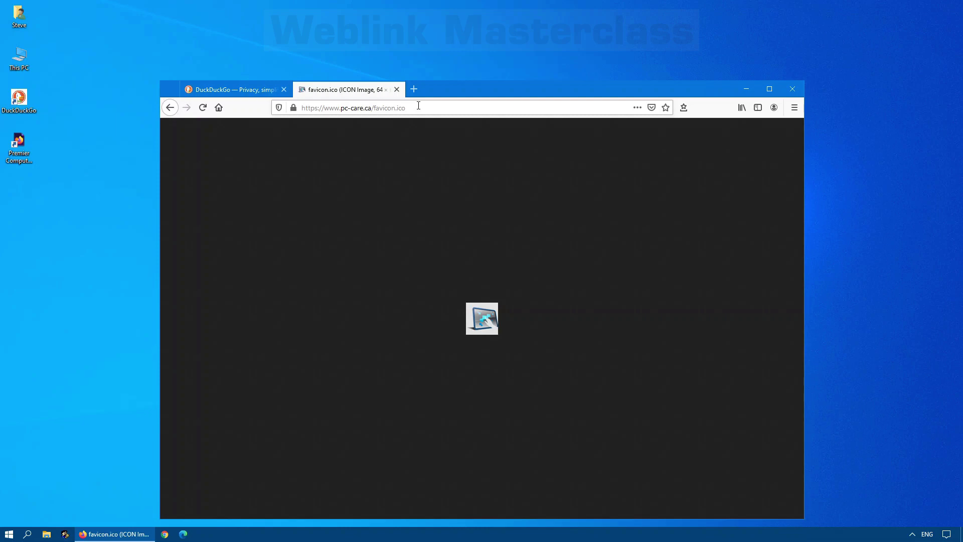
Save the favicon over PCCare.ico in Pictures\Web-Icons, then close Firefox.
{"action": "right_click", "coordinate": [479, 329]}
{"action": "left_click", "coordinate": [529, 360]}
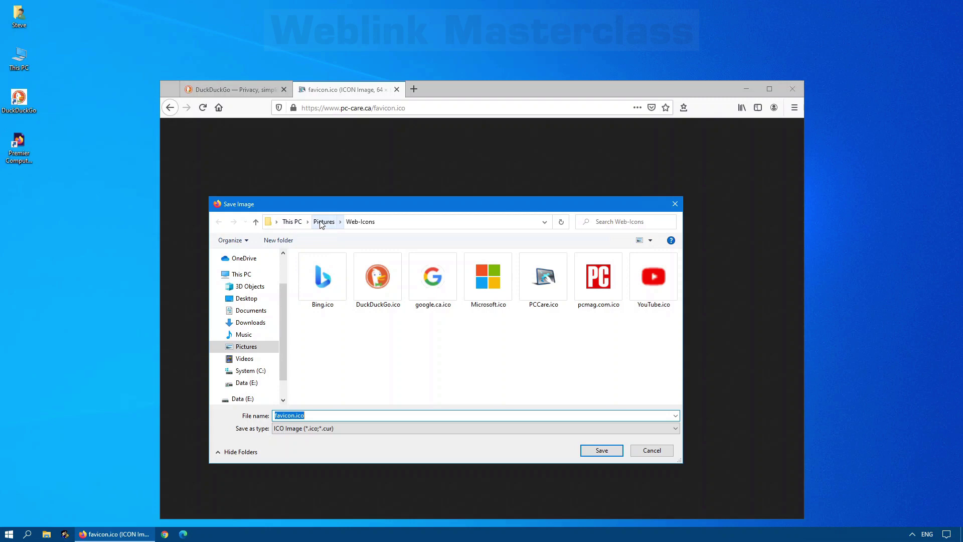
{"action": "left_click", "coordinate": [316, 223]}
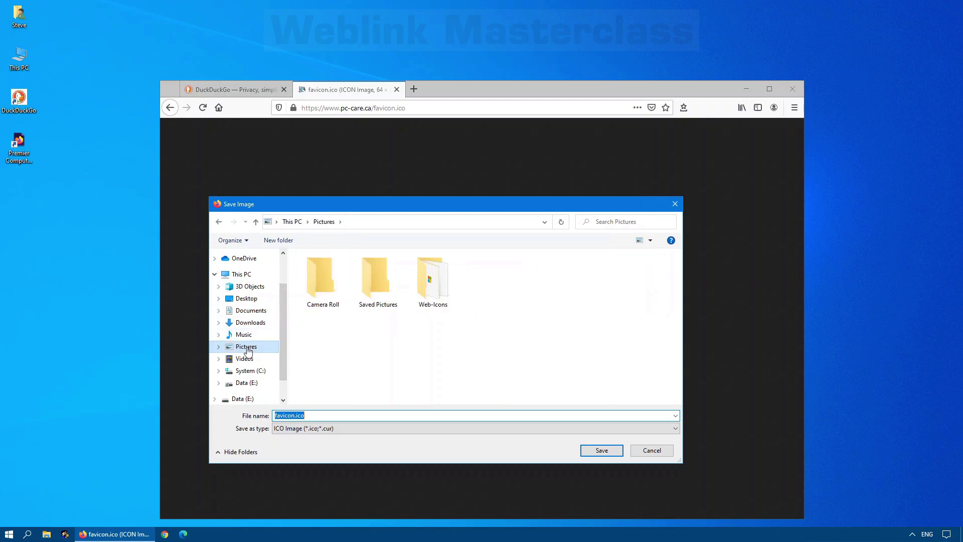
{"action": "double_click", "coordinate": [438, 291]}
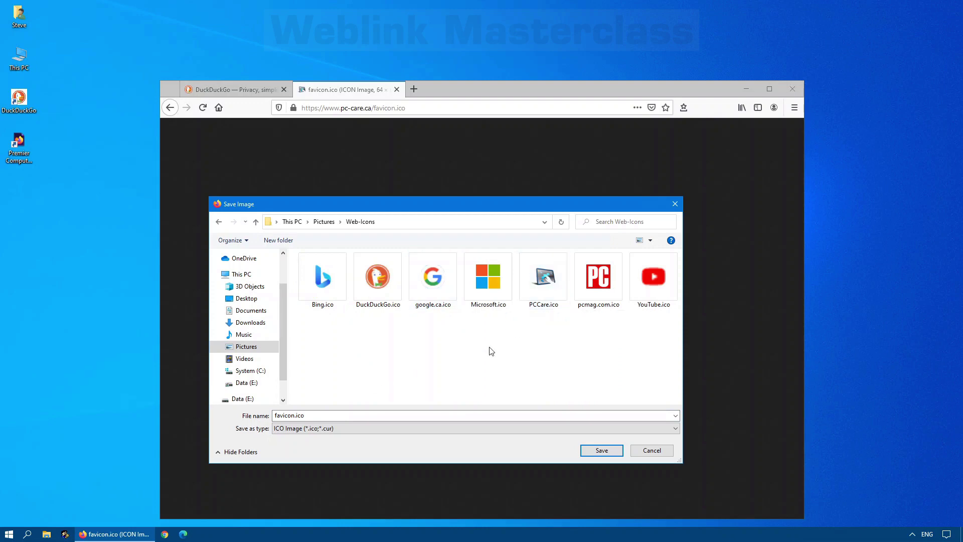
{"action": "left_click", "coordinate": [319, 416]}
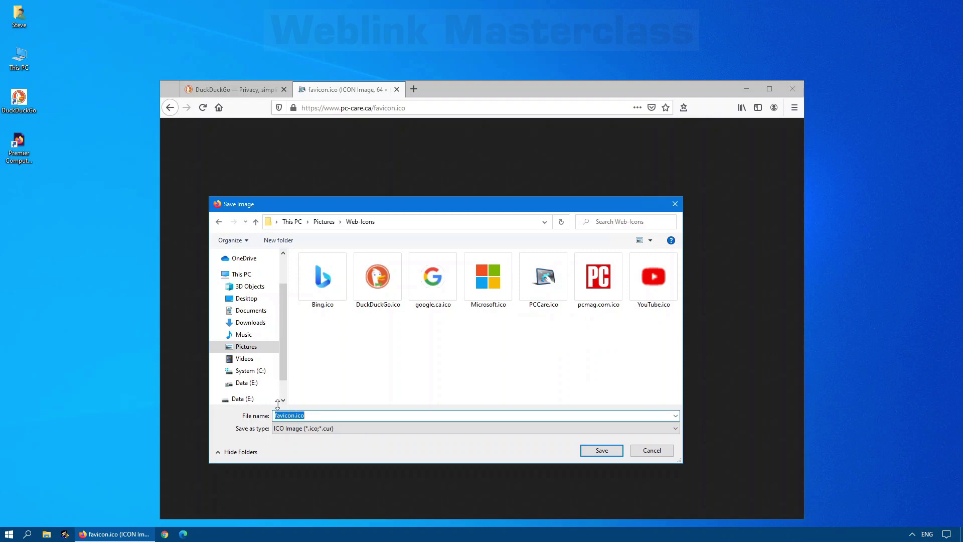
{"action": "left_click", "coordinate": [543, 291]}
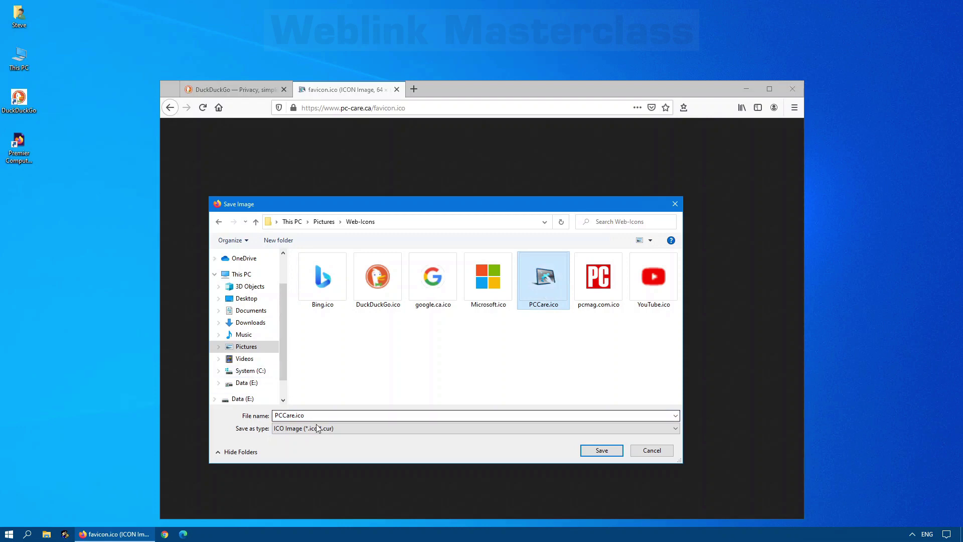
{"action": "left_click", "coordinate": [587, 451]}
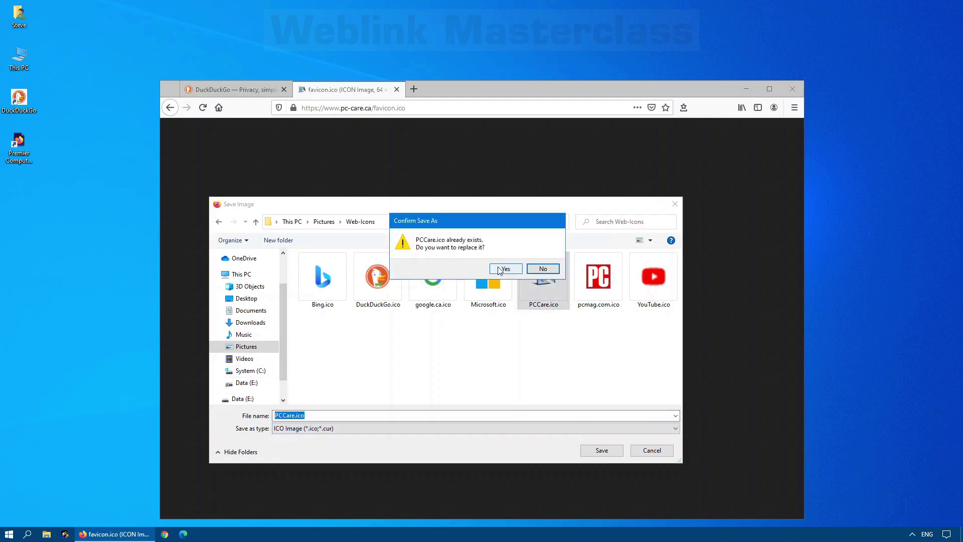
{"action": "left_click", "coordinate": [498, 267]}
{"action": "left_click", "coordinate": [793, 89]}
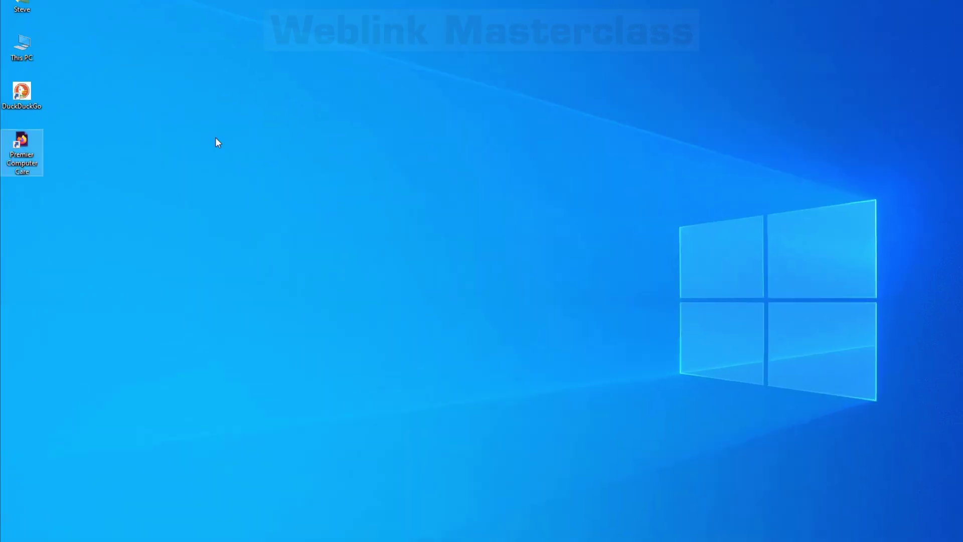
Set the Premier Computer Care shortcut's icon to PCCare.ico from Pictures\Web-Icons.
{"action": "right_click", "coordinate": [17, 159]}
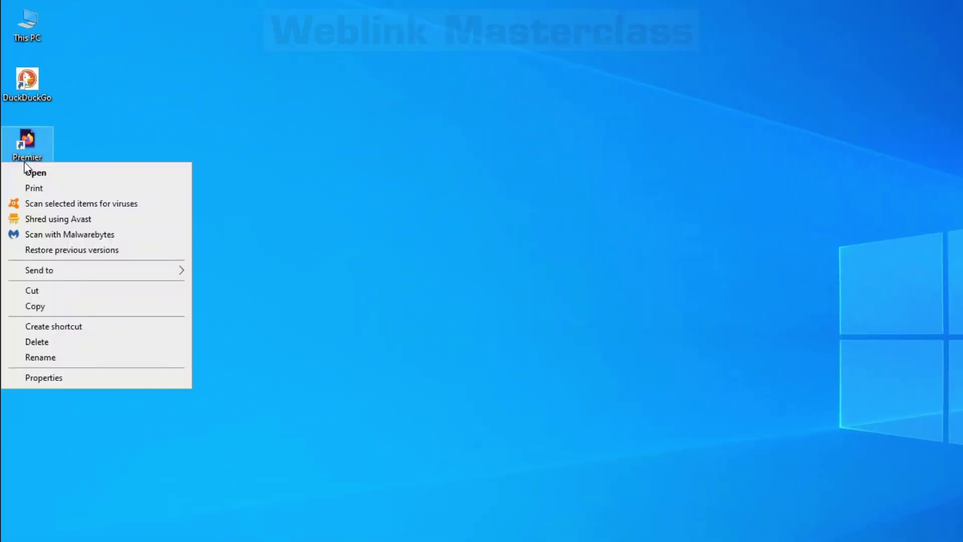
{"action": "left_click", "coordinate": [48, 380]}
{"action": "left_click", "coordinate": [237, 329]}
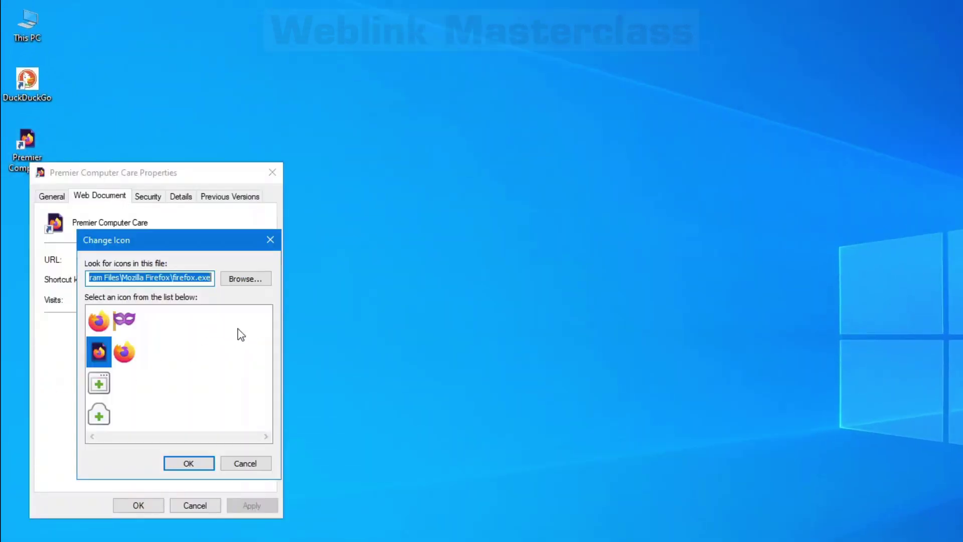
{"action": "left_click", "coordinate": [244, 279]}
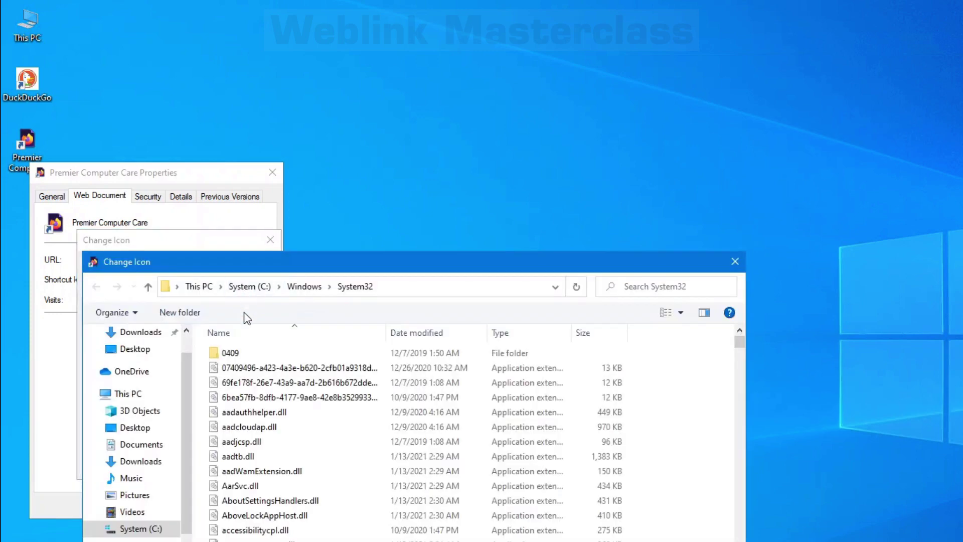
{"action": "left_click", "coordinate": [140, 497]}
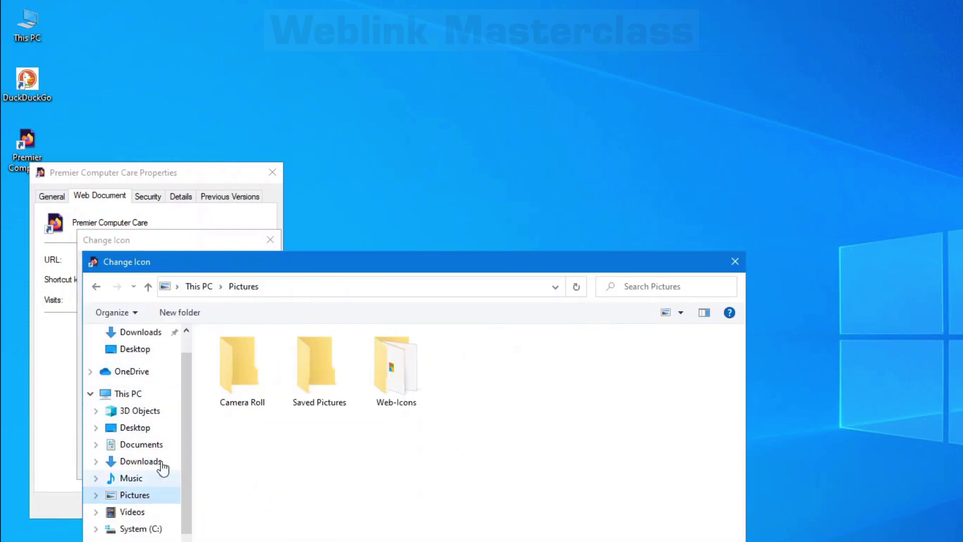
{"action": "double_click", "coordinate": [396, 377]}
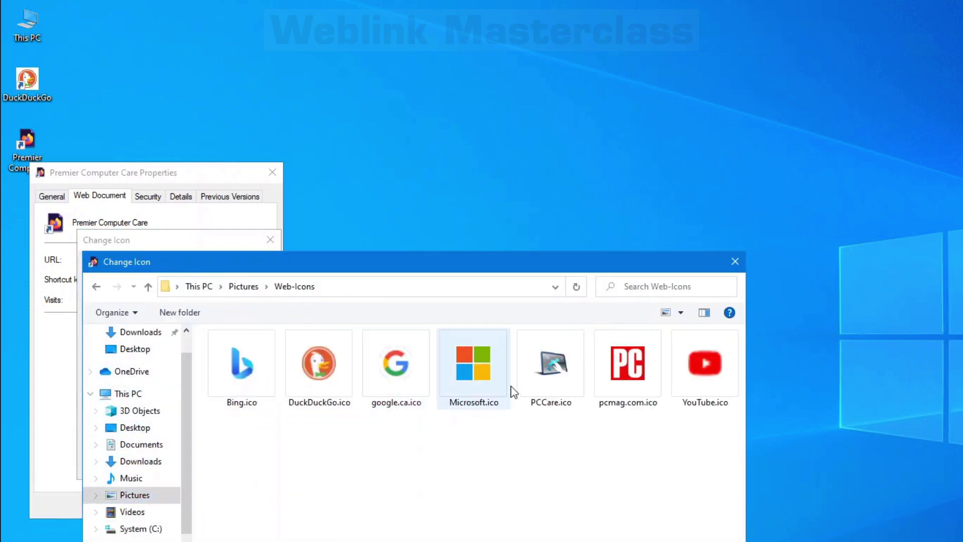
{"action": "double_click", "coordinate": [552, 382]}
{"action": "left_click", "coordinate": [191, 463]}
{"action": "left_click", "coordinate": [145, 502]}
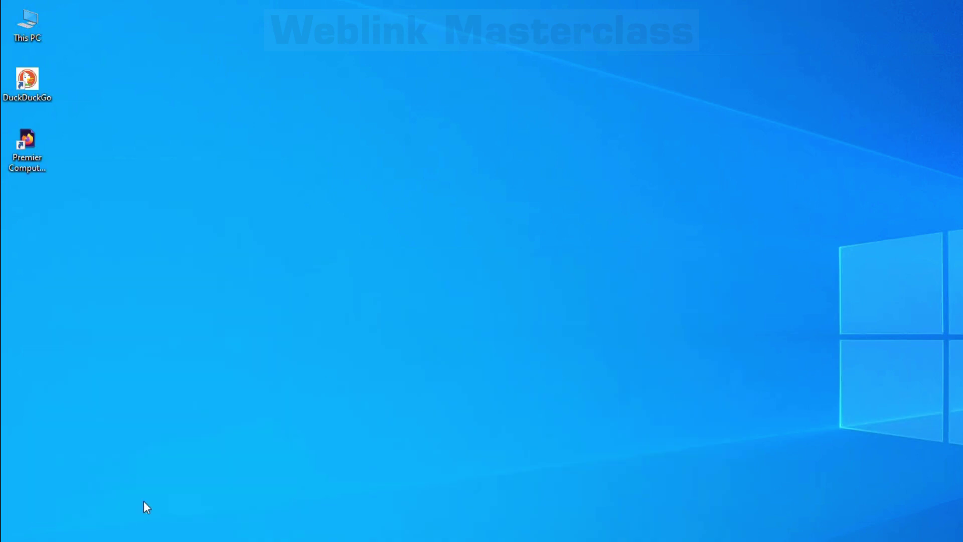
Set the DuckDuckGo shortcut's icon to DuckDuckGo.ico from the same folder.
{"action": "right_click", "coordinate": [21, 83]}
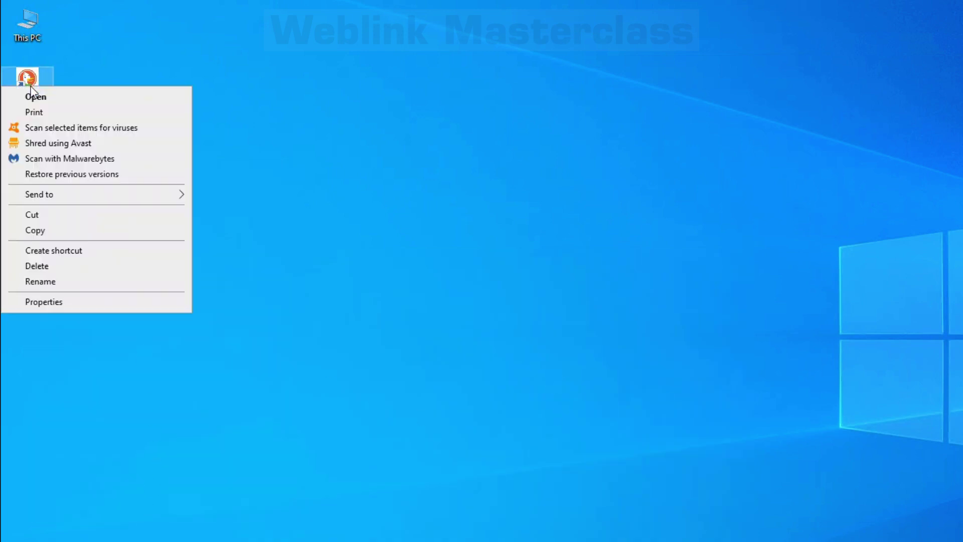
{"action": "left_click", "coordinate": [74, 302]}
{"action": "left_click", "coordinate": [242, 251]}
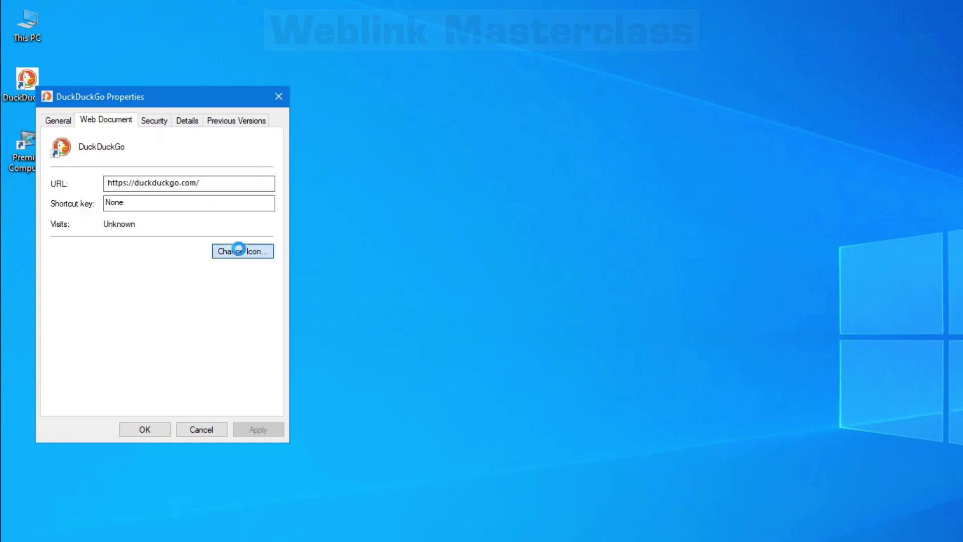
{"action": "left_click", "coordinate": [251, 204]}
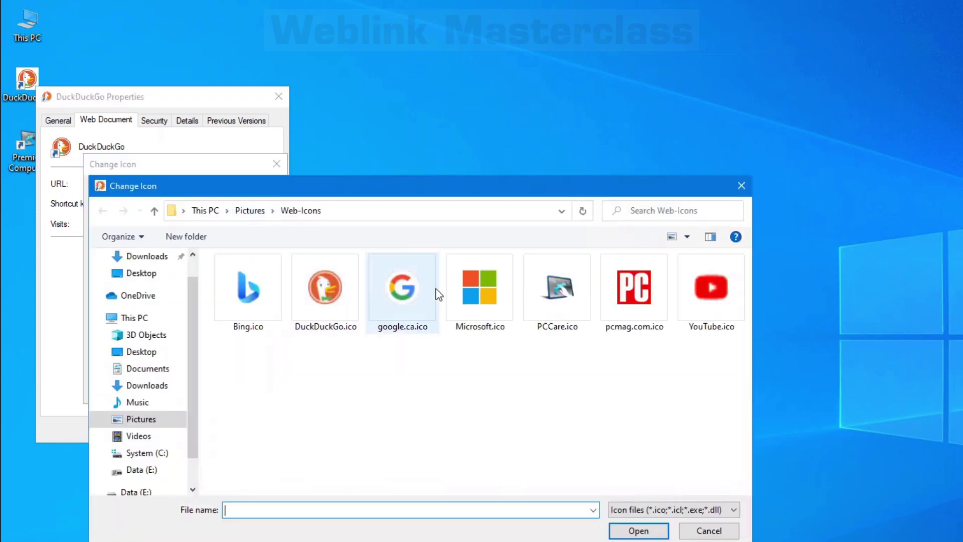
{"action": "double_click", "coordinate": [312, 292]}
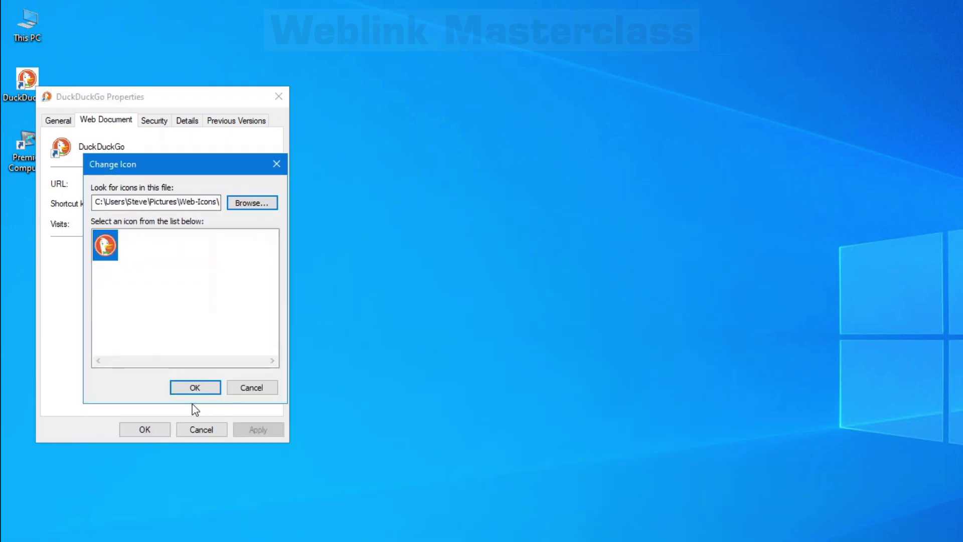
{"action": "left_click", "coordinate": [195, 389]}
{"action": "left_click", "coordinate": [144, 430]}
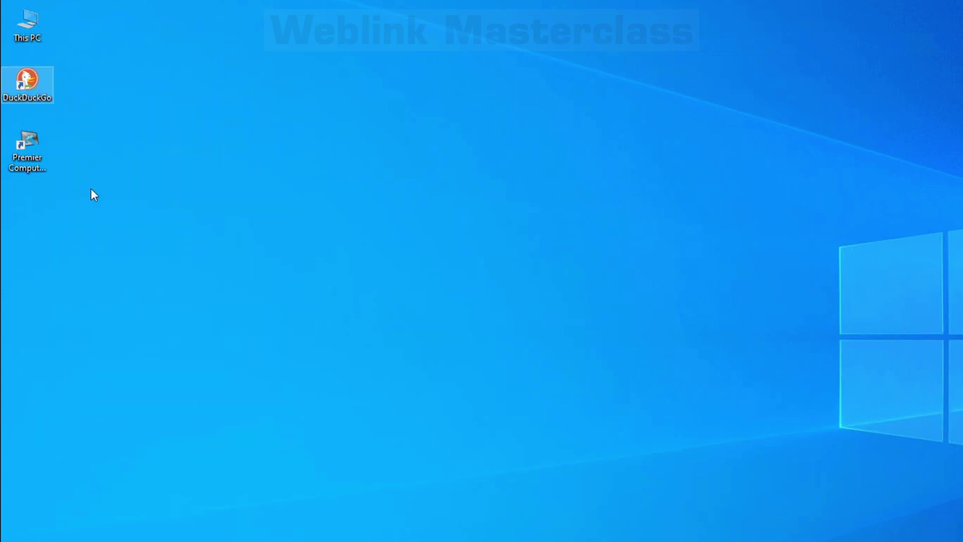
Show and dismiss the context menus of the DuckDuckGo and Premier Computer Care shortcuts.
{"action": "right_click", "coordinate": [26, 89]}
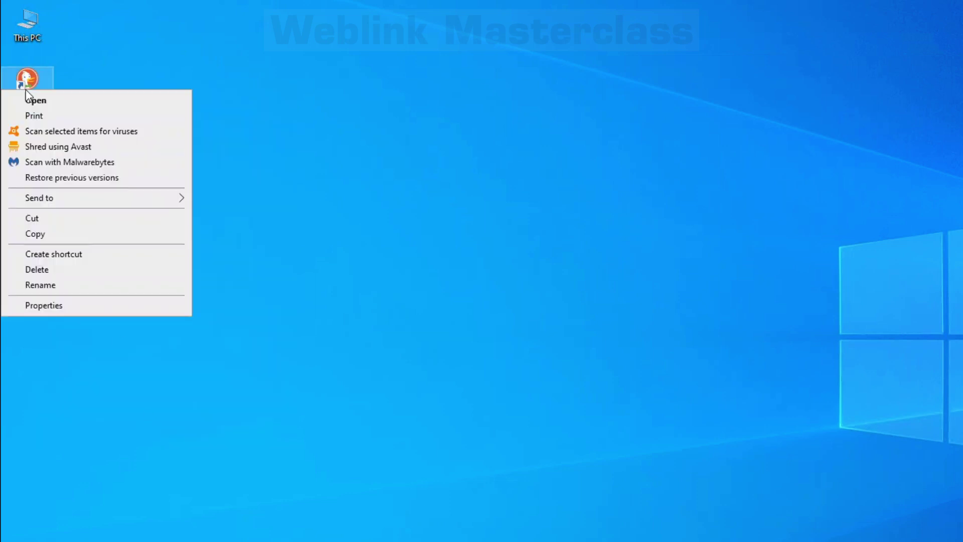
{"action": "left_click", "coordinate": [62, 90]}
{"action": "right_click", "coordinate": [32, 159]}
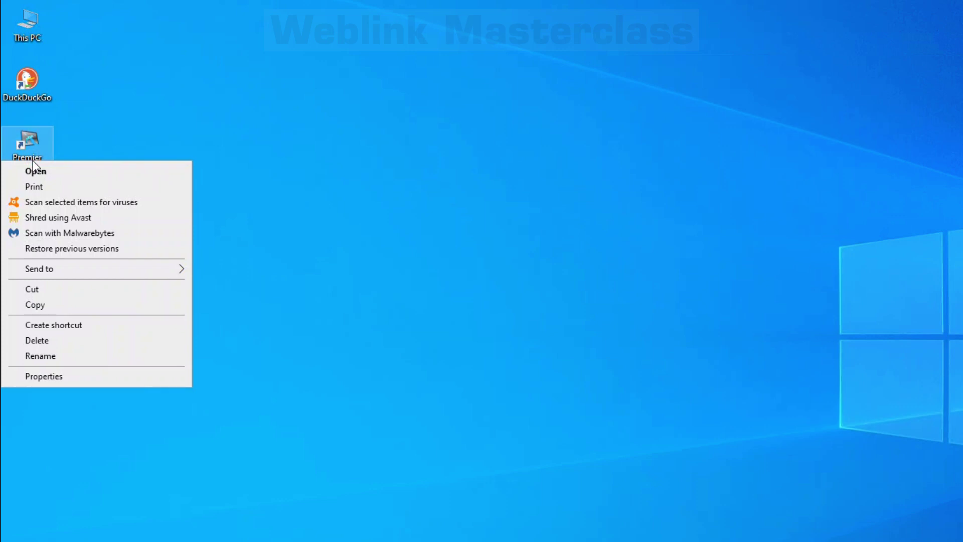
{"action": "left_click", "coordinate": [144, 42]}
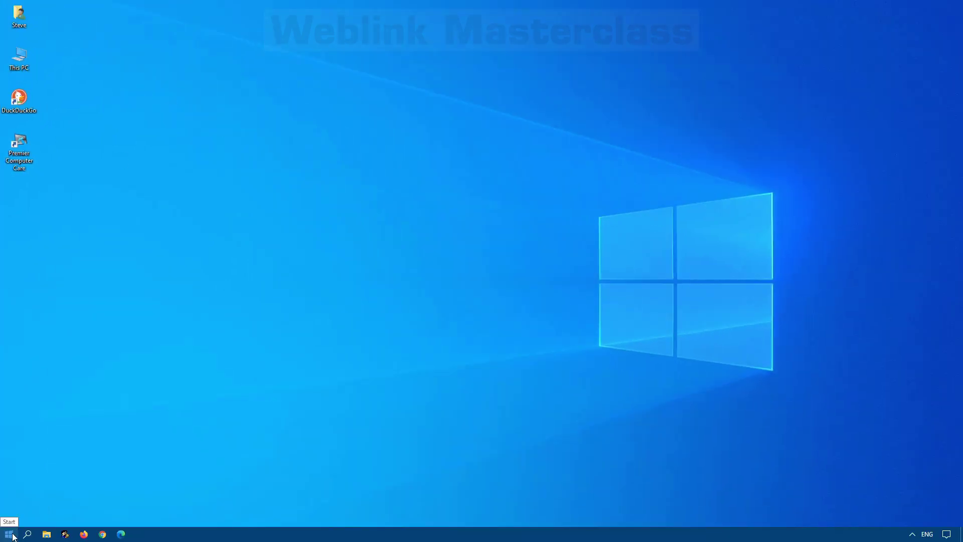
Use the Start menu's Chrome tile to open its file location in Start Menu\Programs.
{"action": "left_click", "coordinate": [9, 533]}
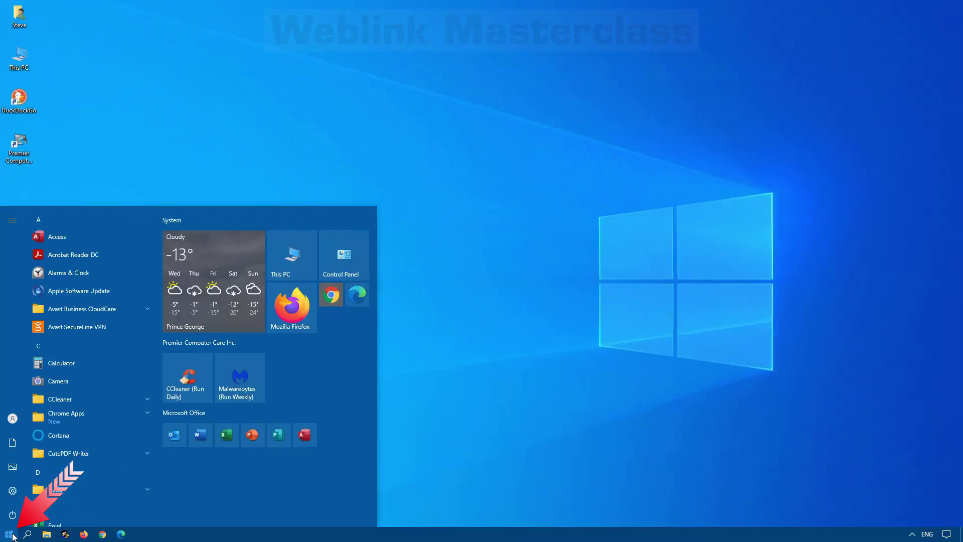
{"action": "right_click", "coordinate": [333, 300]}
{"action": "mouse_move", "coordinate": [387, 349]}
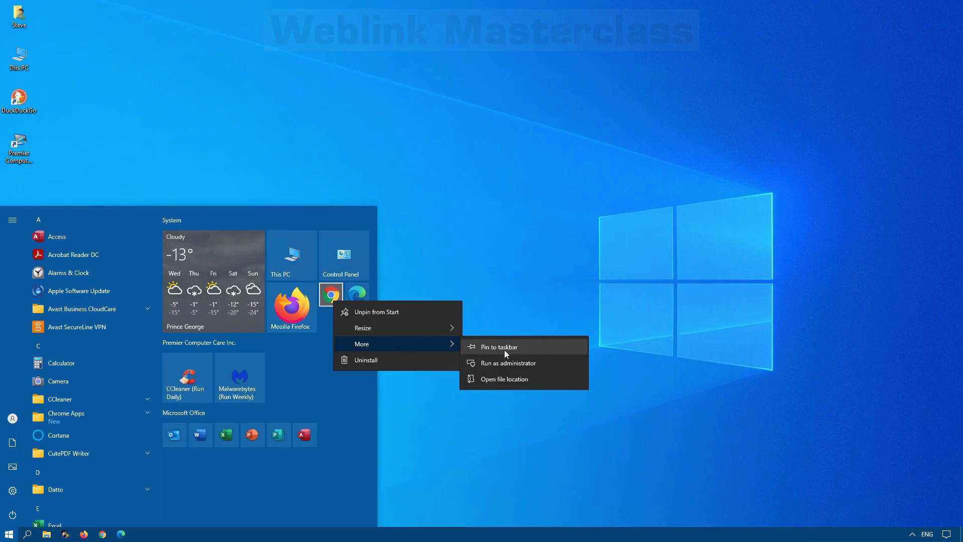
{"action": "left_click", "coordinate": [506, 382]}
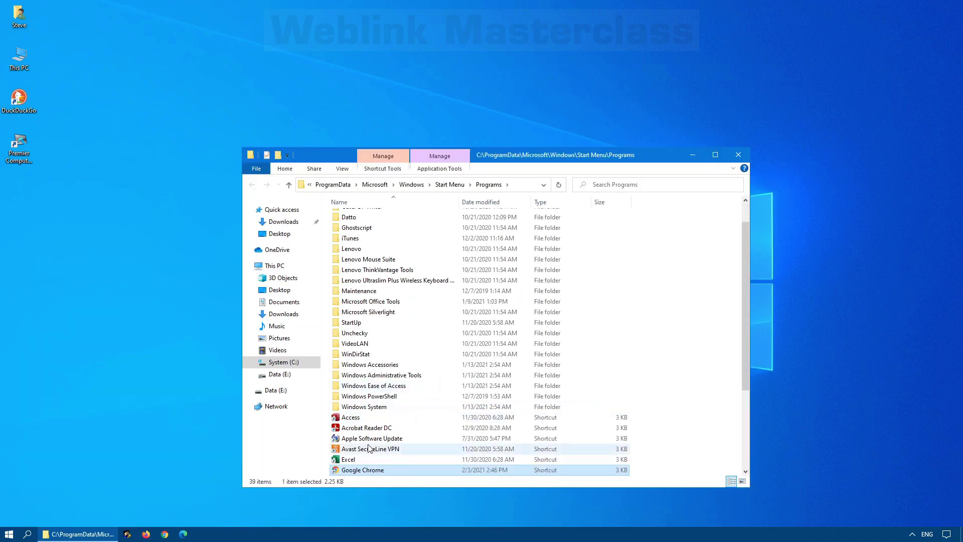
{"action": "scroll", "coordinate": [351, 444], "scroll_direction": "down", "scroll_amount": 2}
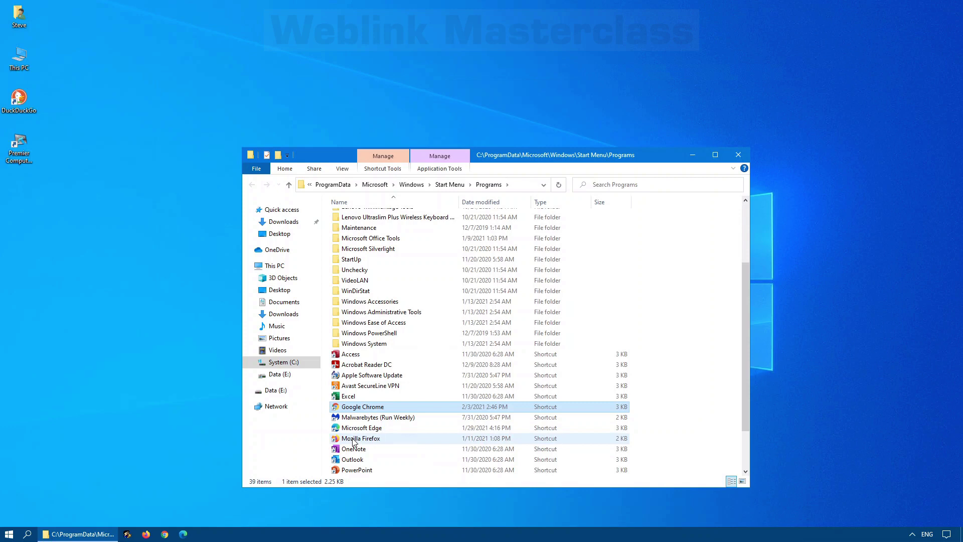
Copy the target path from the Google Chrome shortcut's properties.
{"action": "right_click", "coordinate": [370, 408]}
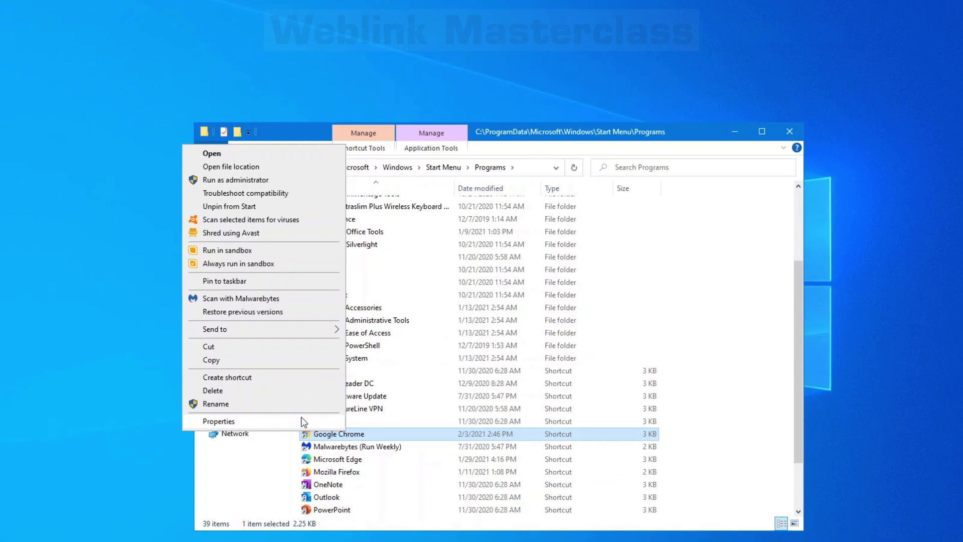
{"action": "left_click", "coordinate": [263, 396]}
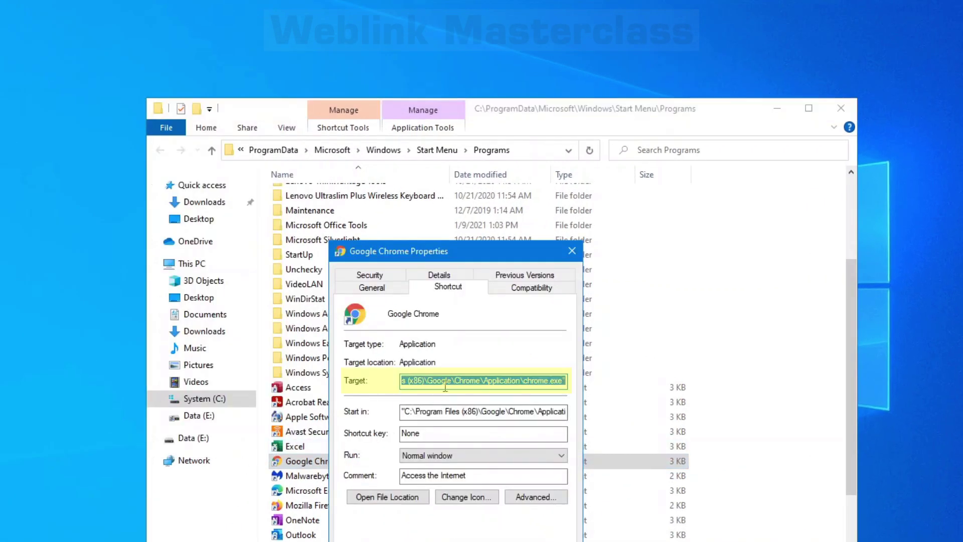
{"action": "right_click", "coordinate": [462, 385]}
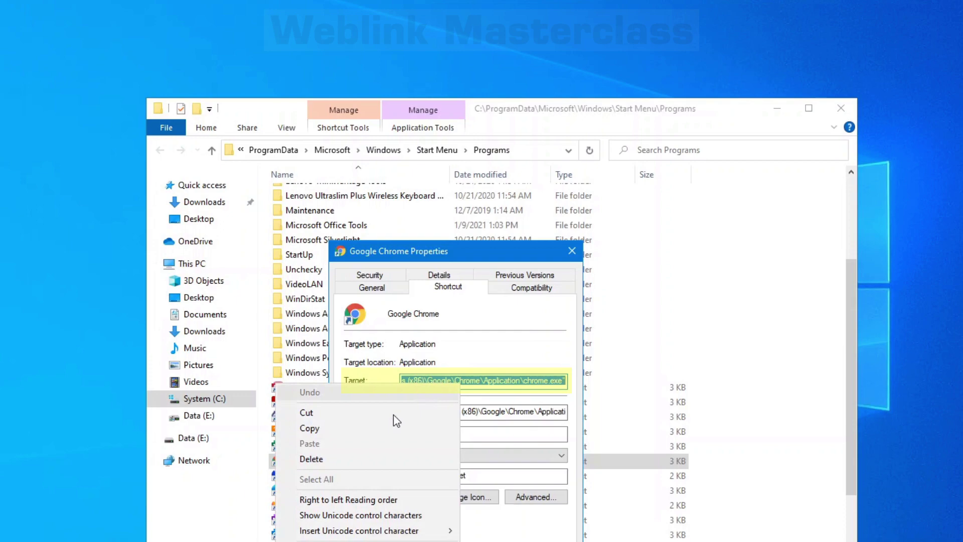
{"action": "left_click", "coordinate": [332, 429]}
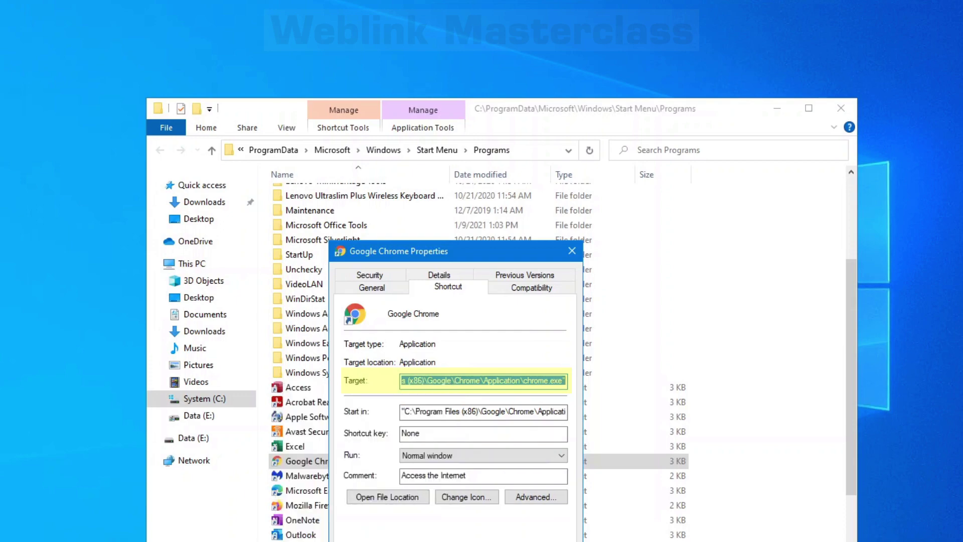
{"action": "key", "text": "Escape"}
{"action": "right_click", "coordinate": [39, 236]}
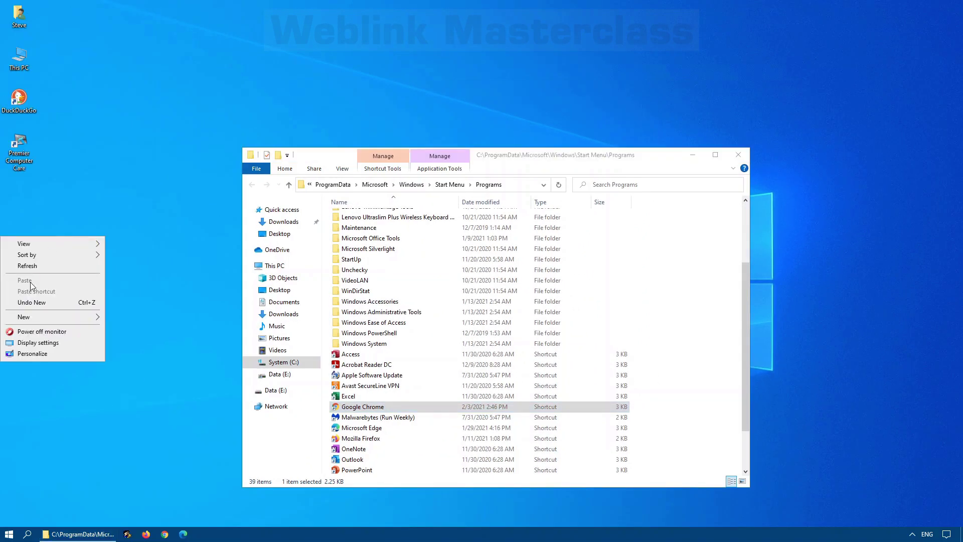
{"action": "mouse_move", "coordinate": [31, 318]}
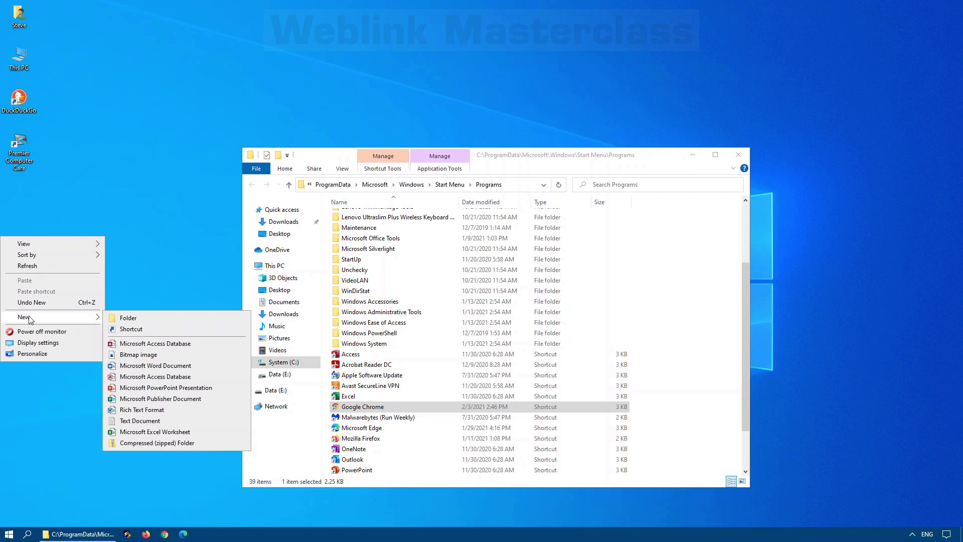
{"action": "left_click", "coordinate": [132, 329]}
{"action": "type", "text": "\"C:\\Program Files (x86)\\Google\\Chrome\\Application\\chrome.exe\""}
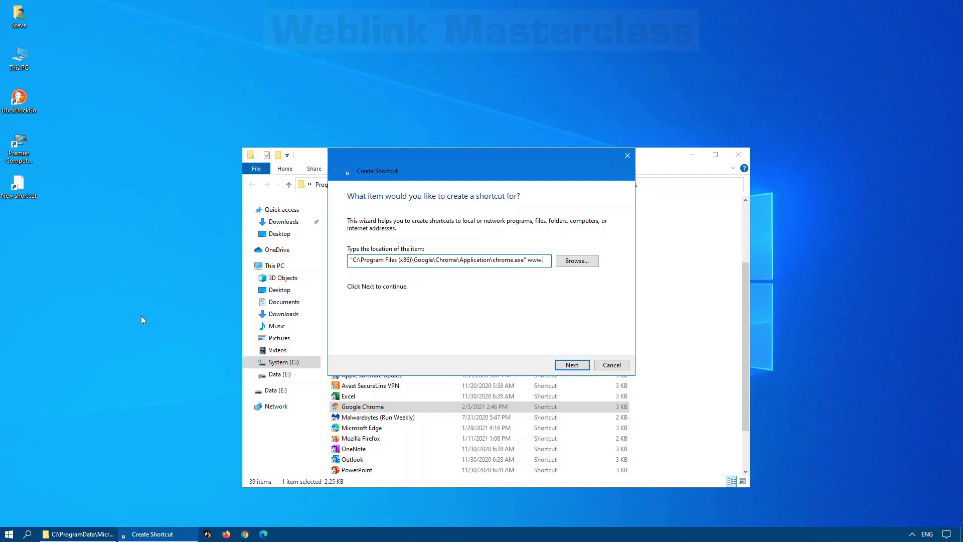
{"action": "type", "text": "www.google.ca"}
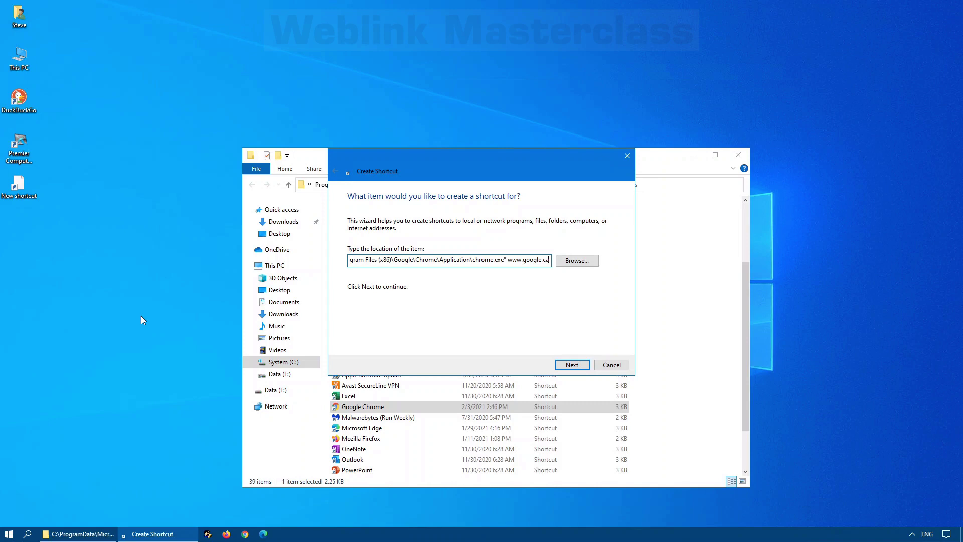
{"action": "key", "text": "Return"}
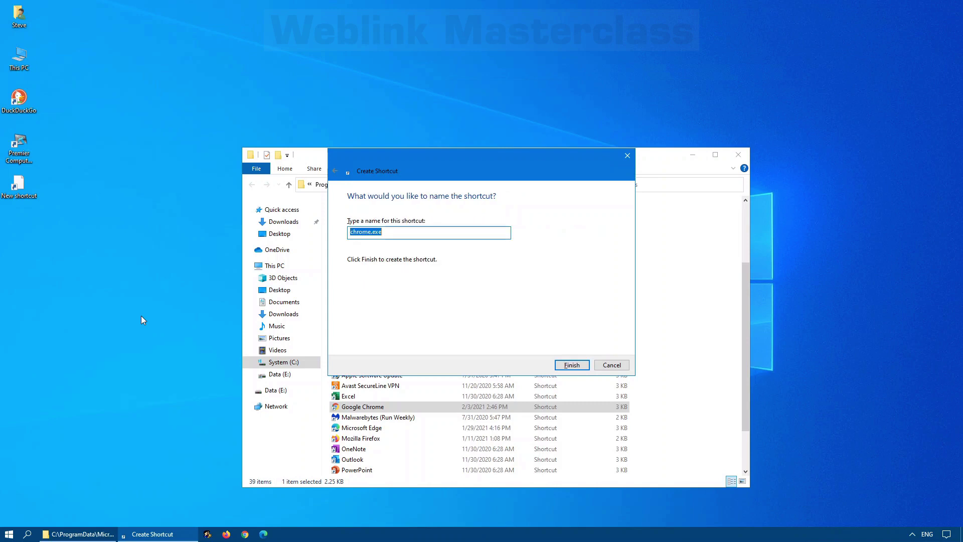
{"action": "type", "text": "Google"}
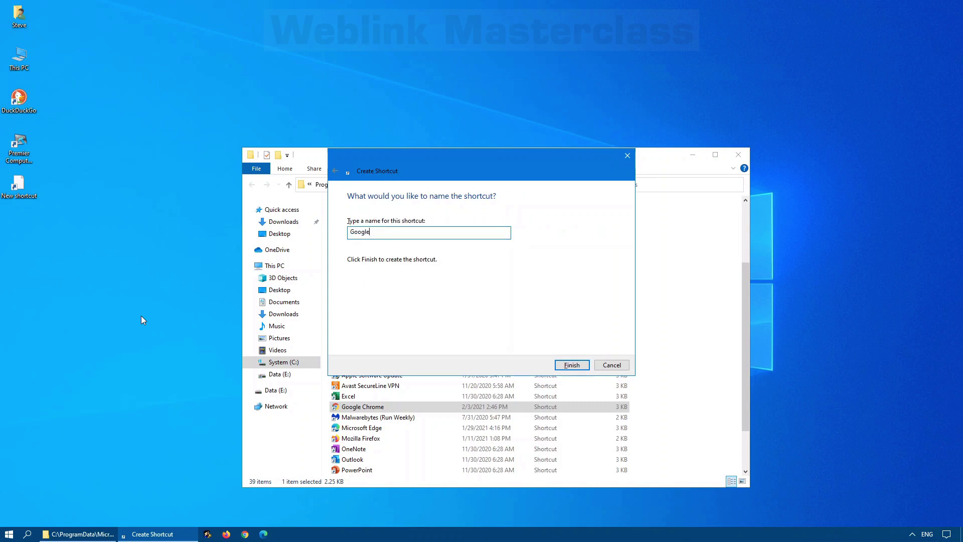
{"action": "type", "text": ".ca"}
{"action": "key", "text": "Return"}
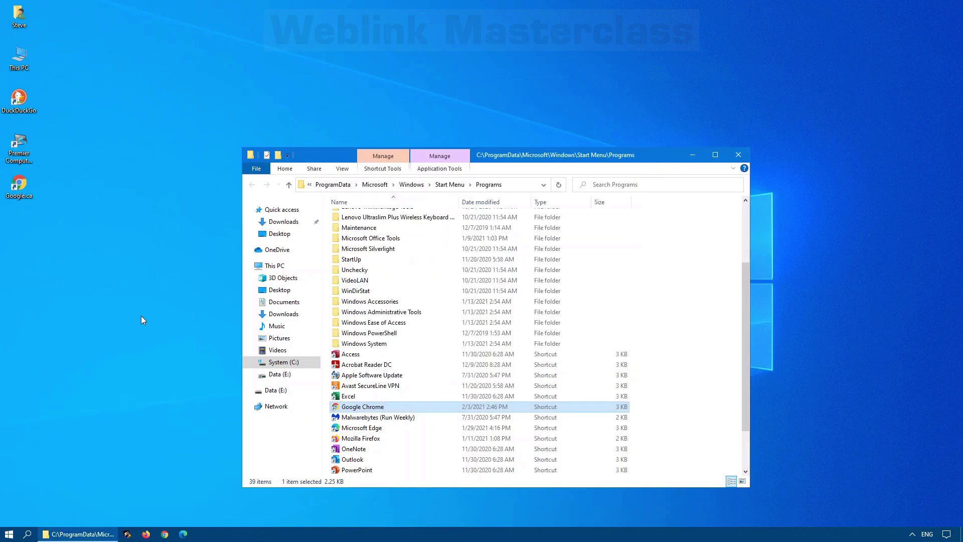
Change the Google.ca shortcut's icon to google.ca.ico from the Web-Icons folder.
{"action": "right_click", "coordinate": [18, 193]}
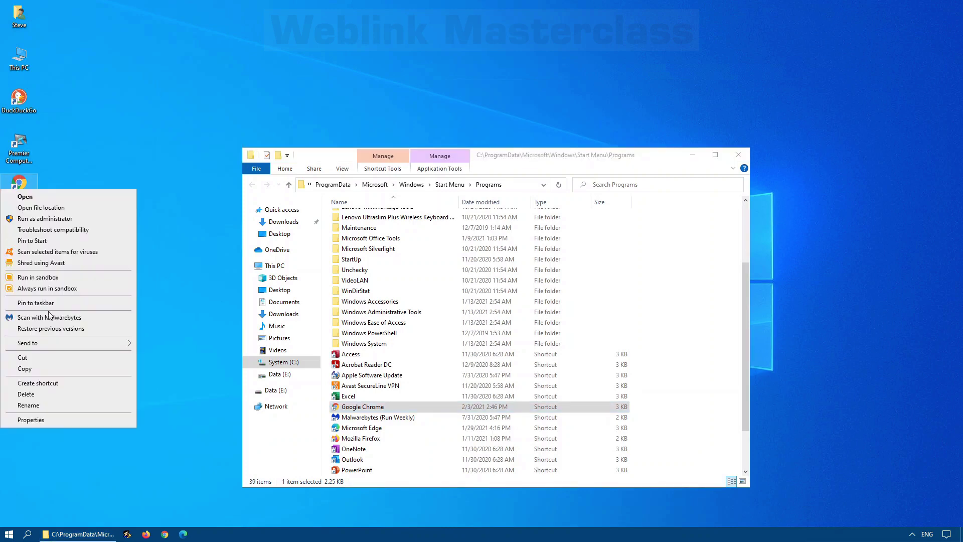
{"action": "left_click", "coordinate": [43, 424]}
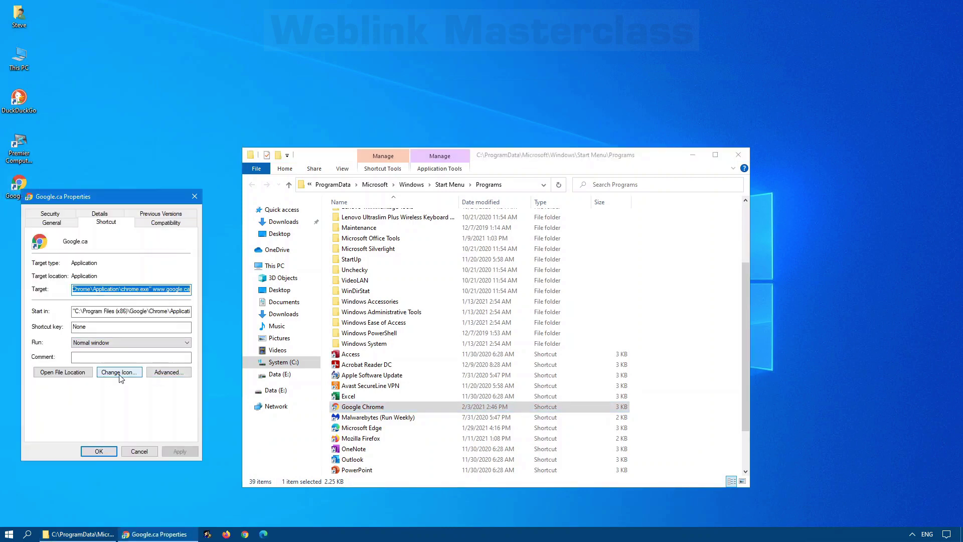
{"action": "left_click", "coordinate": [119, 378]}
{"action": "left_click", "coordinate": [175, 272]}
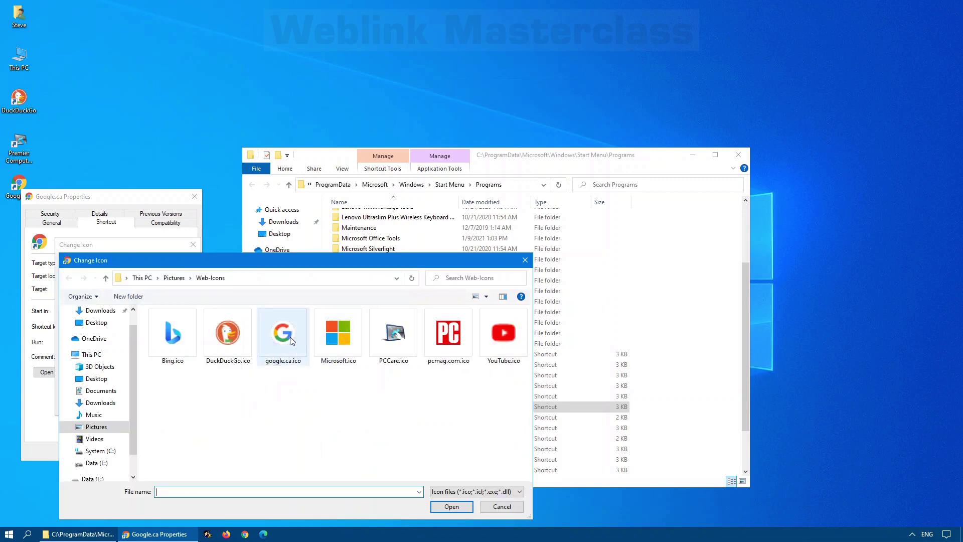
{"action": "double_click", "coordinate": [292, 341]}
{"action": "left_click", "coordinate": [135, 404]}
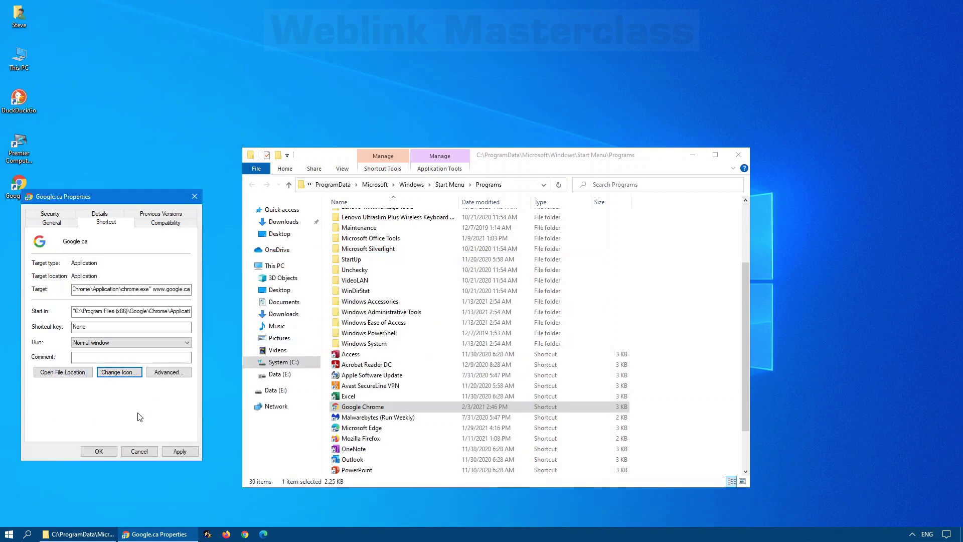
{"action": "left_click", "coordinate": [98, 451]}
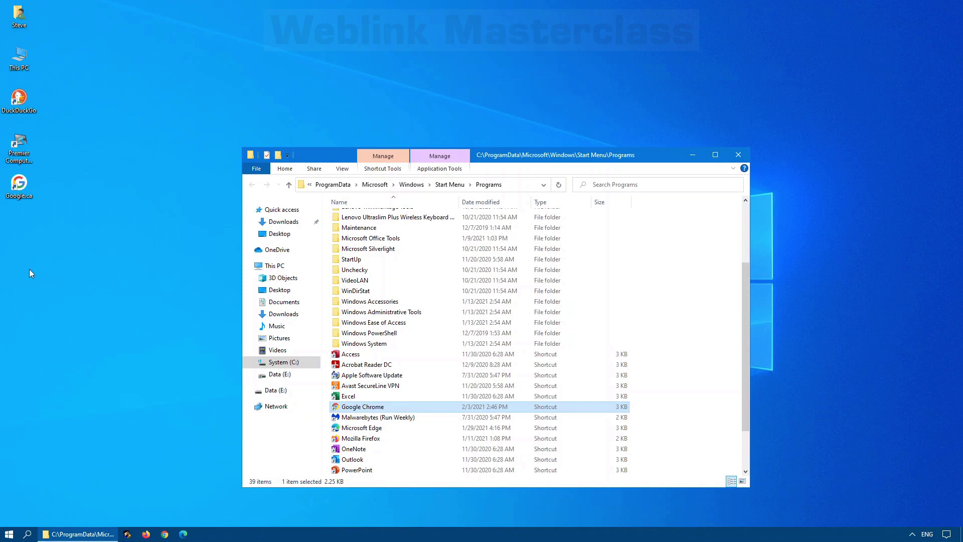
{"action": "double_click", "coordinate": [18, 187]}
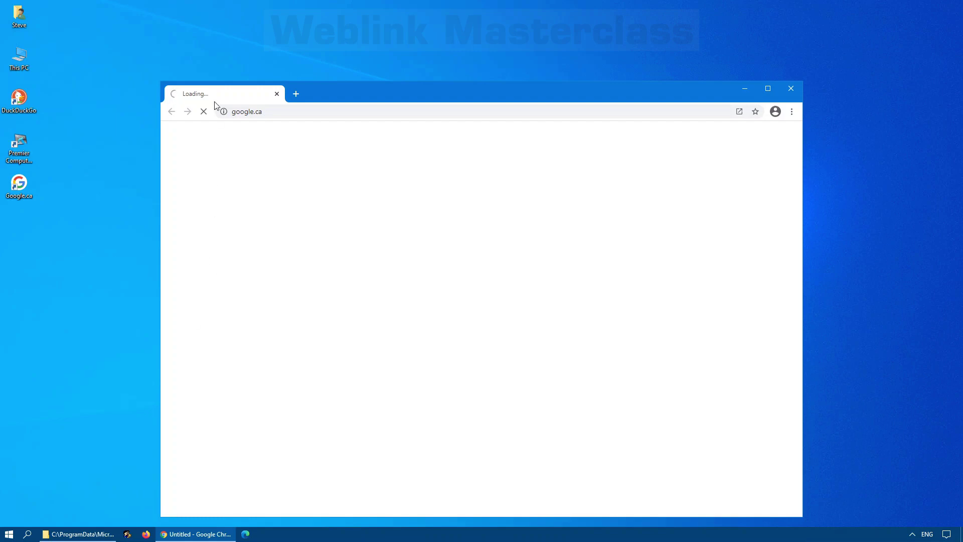
{"action": "double_click", "coordinate": [19, 151]}
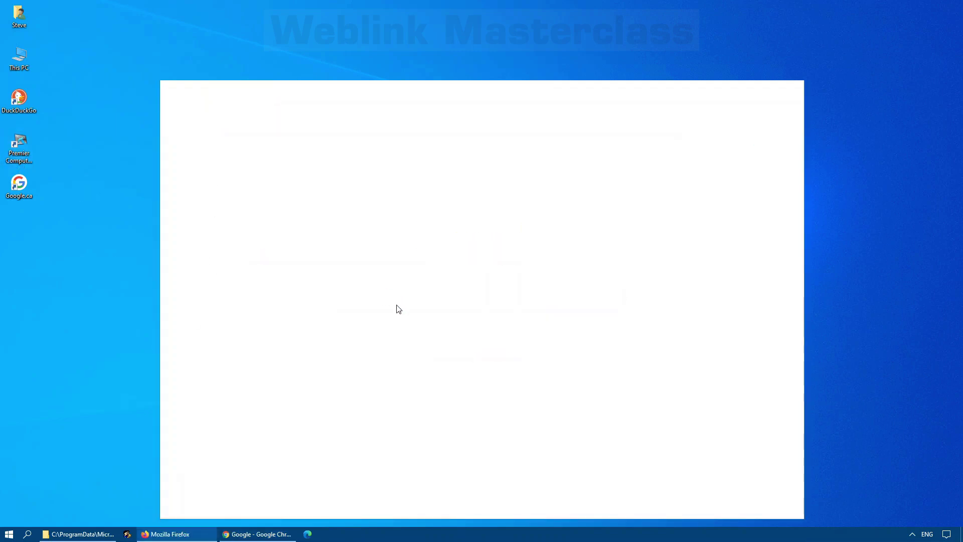
{"action": "mouse_move", "coordinate": [174, 537]}
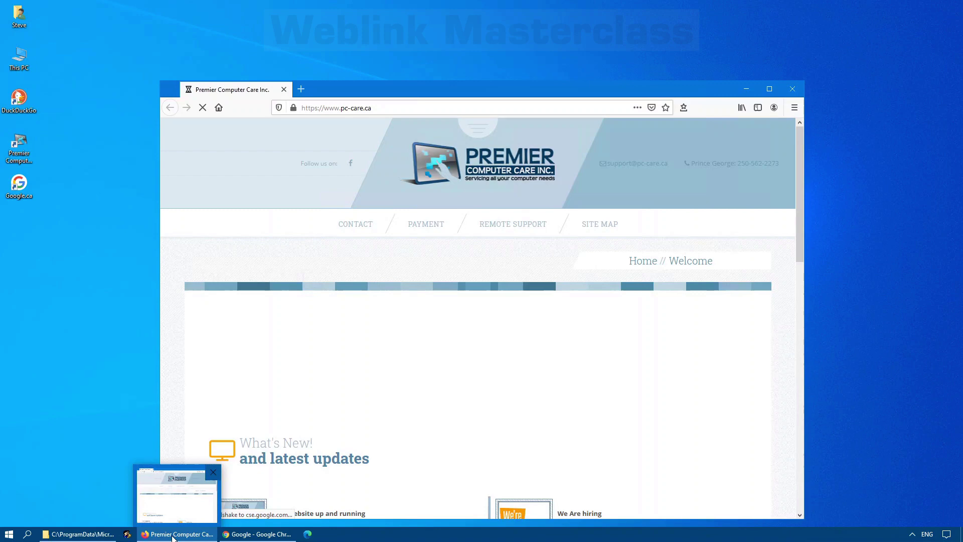
{"action": "left_click", "coordinate": [792, 91]}
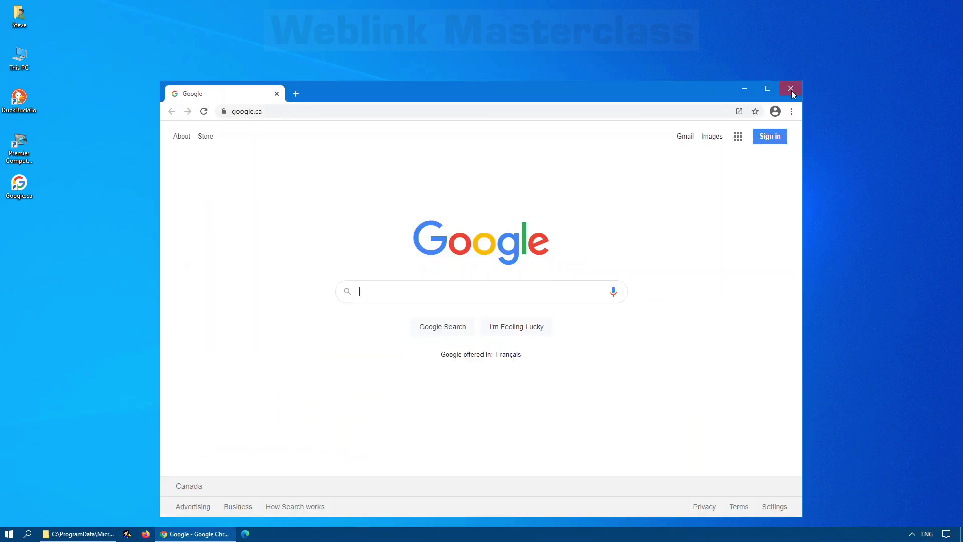
{"action": "left_click", "coordinate": [791, 90]}
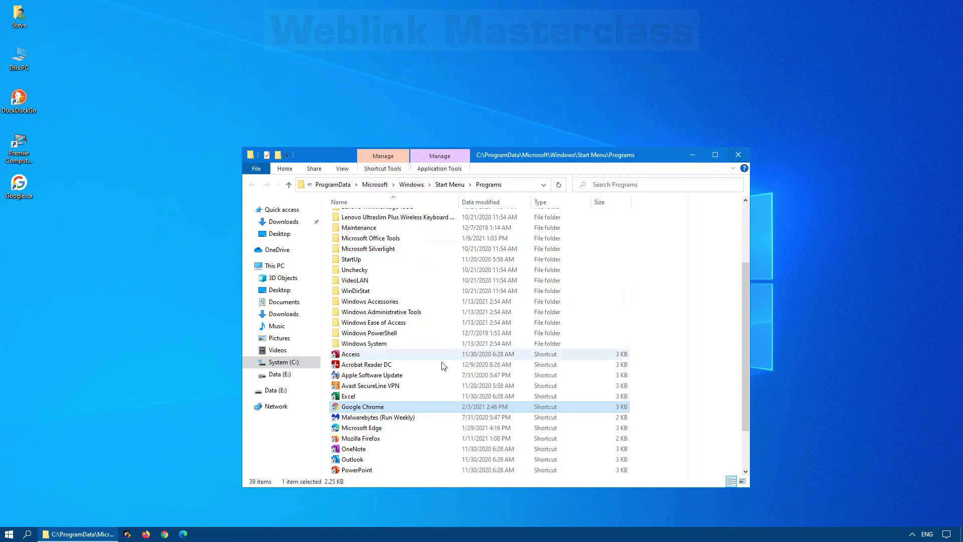
Copy the Target path from the Microsoft Edge shortcut's properties.
{"action": "right_click", "coordinate": [368, 430]}
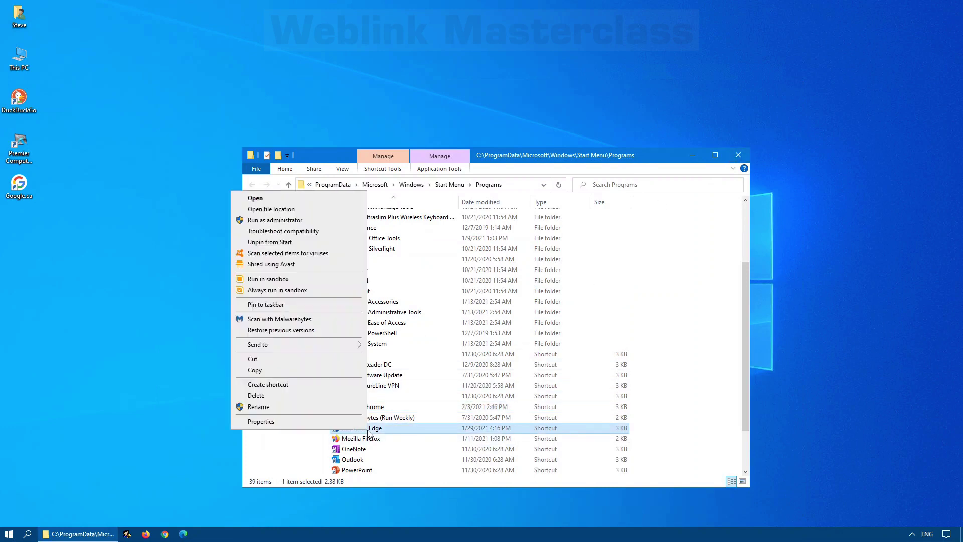
{"action": "left_click", "coordinate": [335, 422]}
{"action": "right_click", "coordinate": [487, 350]}
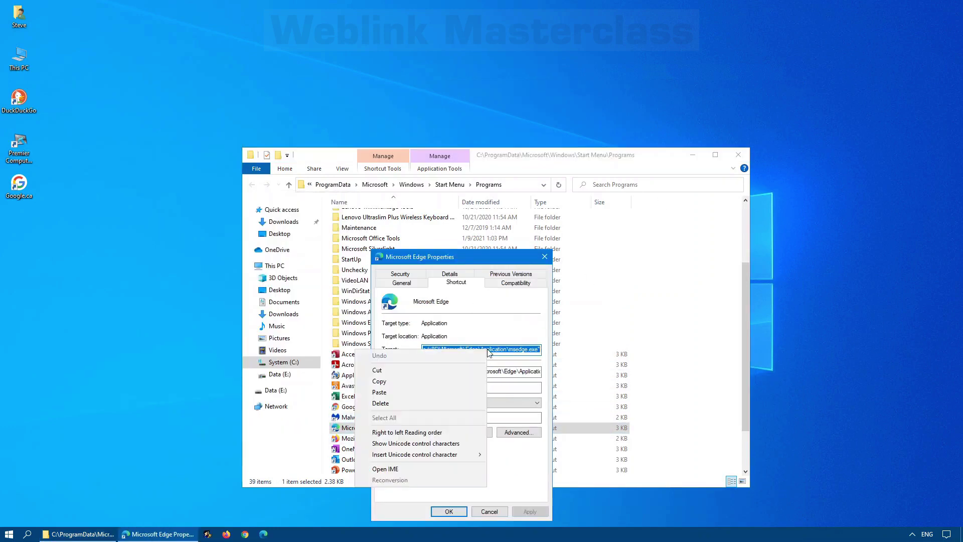
{"action": "left_click", "coordinate": [390, 382]}
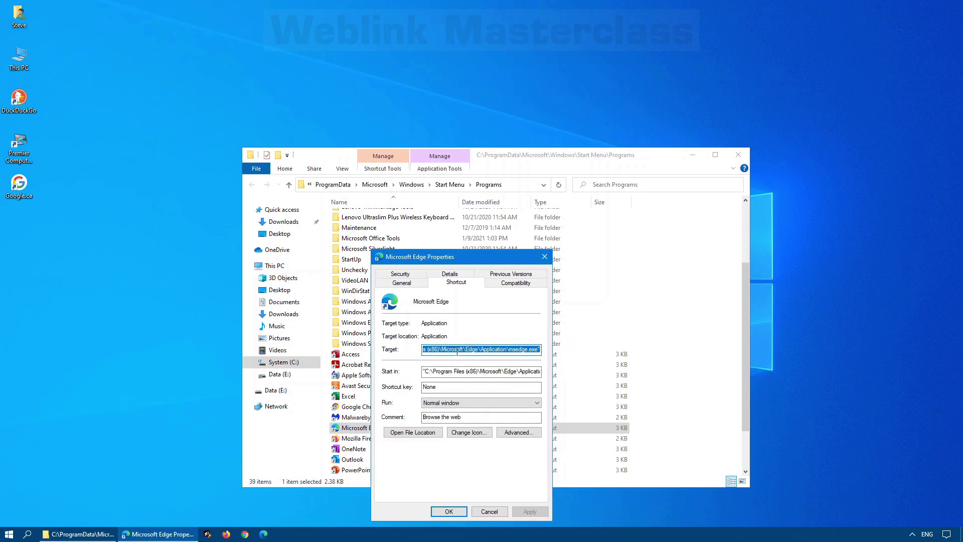
{"action": "left_click", "coordinate": [490, 511]}
{"action": "right_click", "coordinate": [2, 258]}
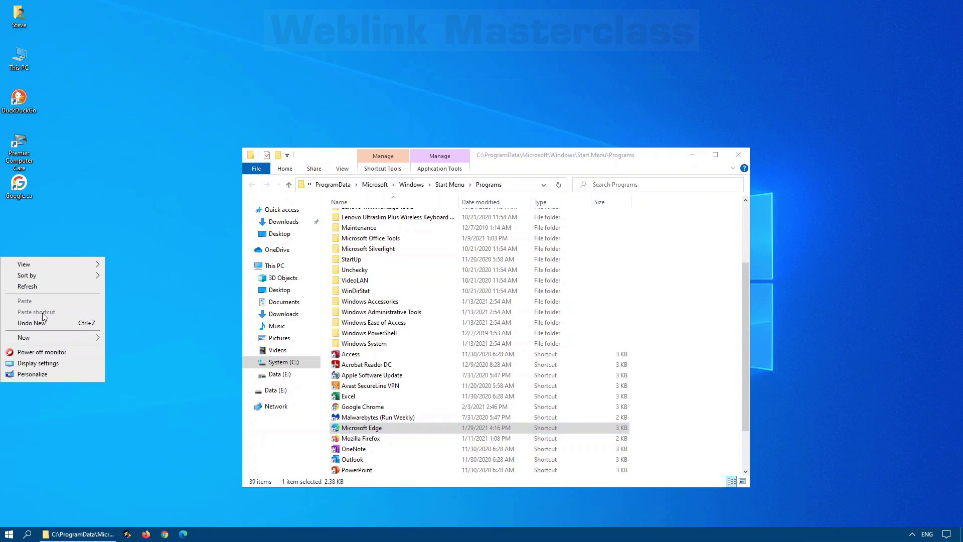
{"action": "mouse_move", "coordinate": [56, 340]}
{"action": "left_click", "coordinate": [140, 350]}
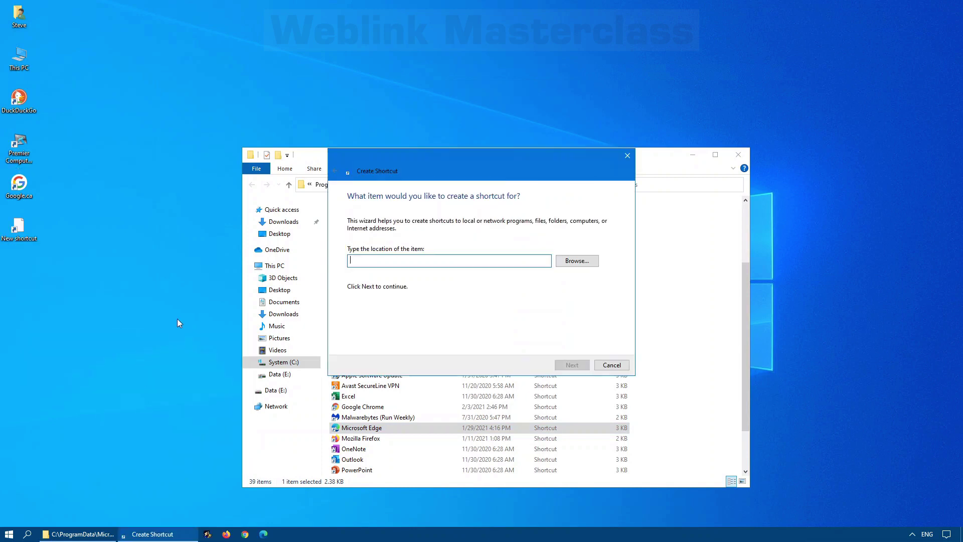
{"action": "type", "text": "\"C:\\Program Files (x86)\\Microsoft\\Edge\\Application\\msedge.exe\""}
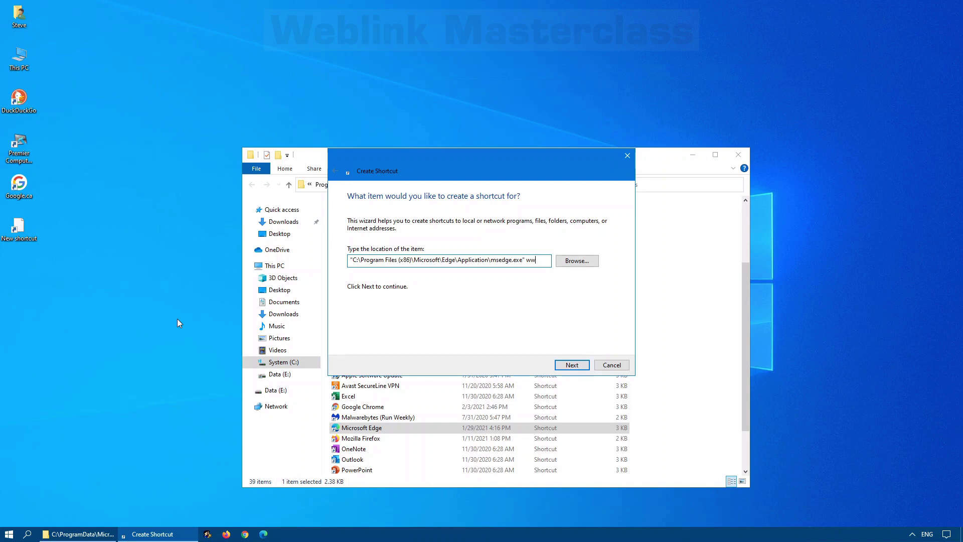
{"action": "type", "text": "www.microsoft.com"}
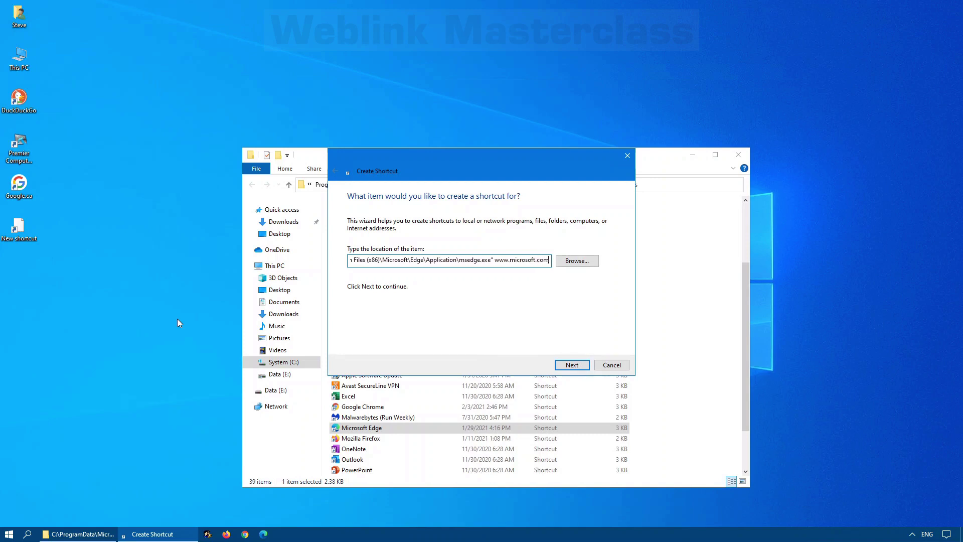
{"action": "key", "text": "Return"}
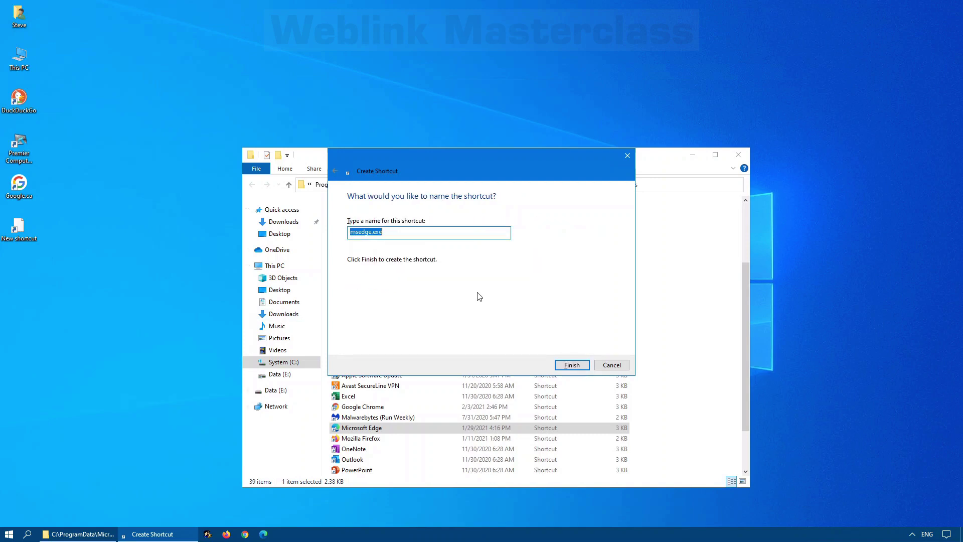
{"action": "type", "text": "Microsoft"}
{"action": "key", "text": "Return"}
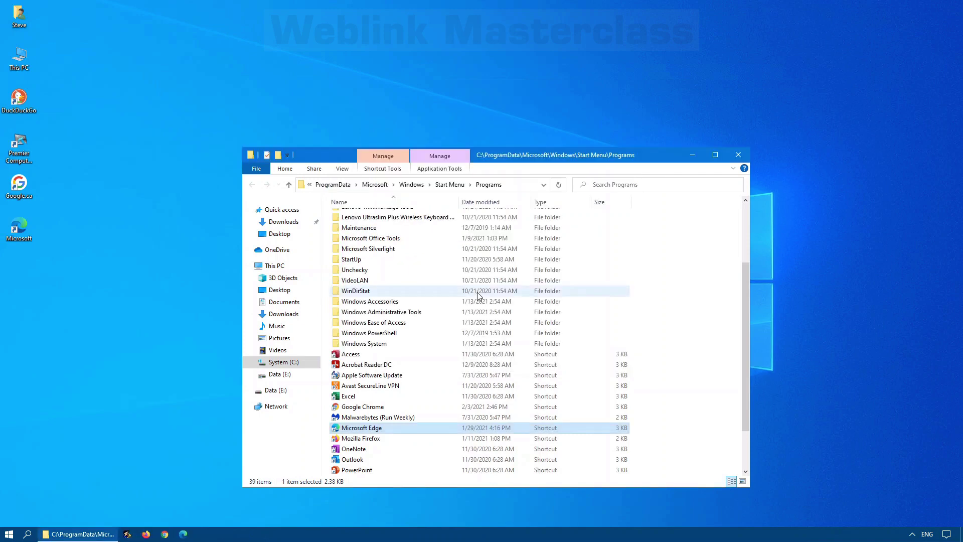
{"action": "left_click", "coordinate": [739, 155]}
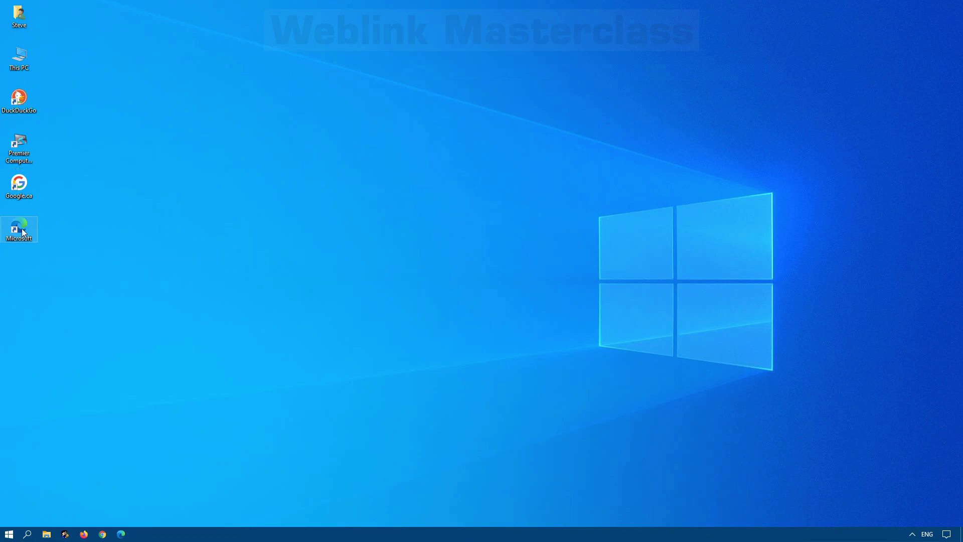
Change the Microsoft shortcut's icon to Microsoft.ico from the Web-Icons folder.
{"action": "right_click", "coordinate": [3, 230]}
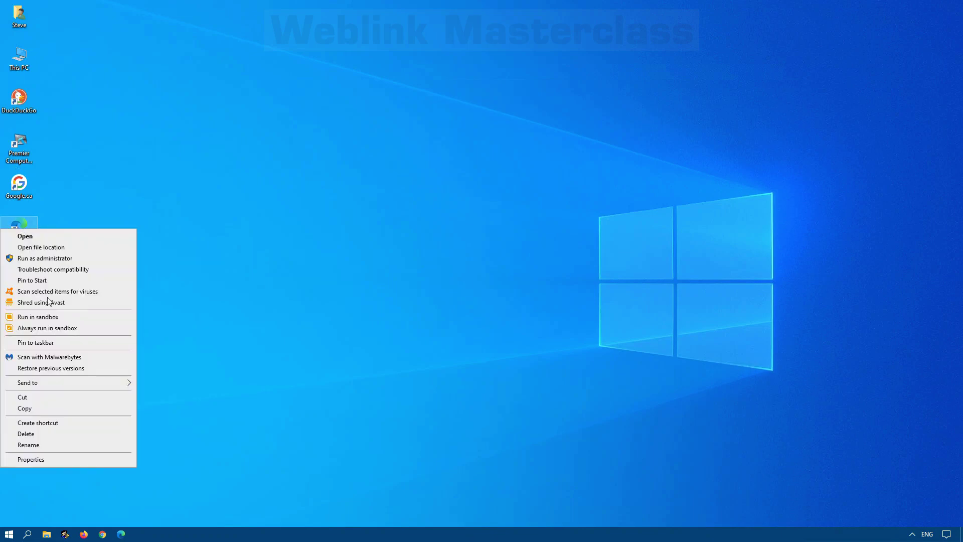
{"action": "left_click", "coordinate": [74, 462]}
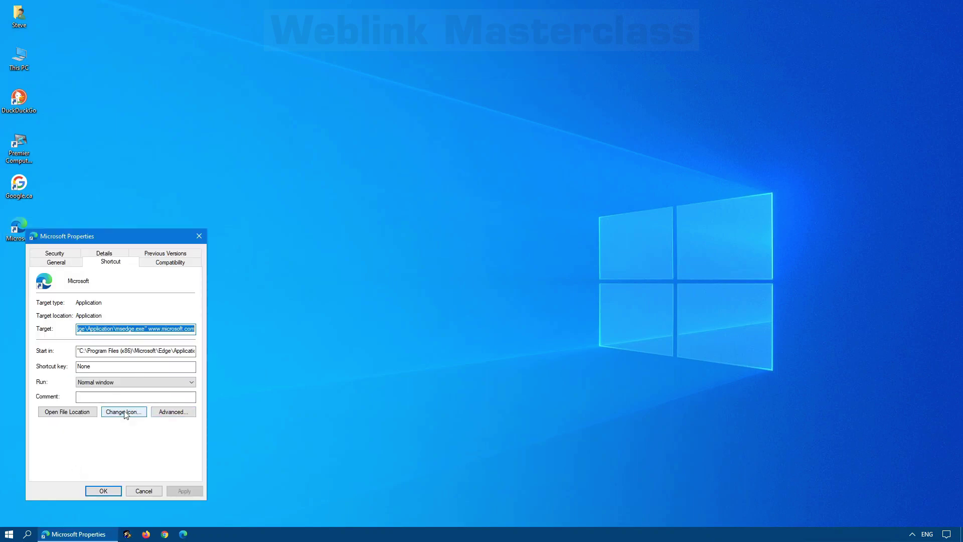
{"action": "left_click", "coordinate": [124, 413]}
{"action": "left_click", "coordinate": [178, 312]}
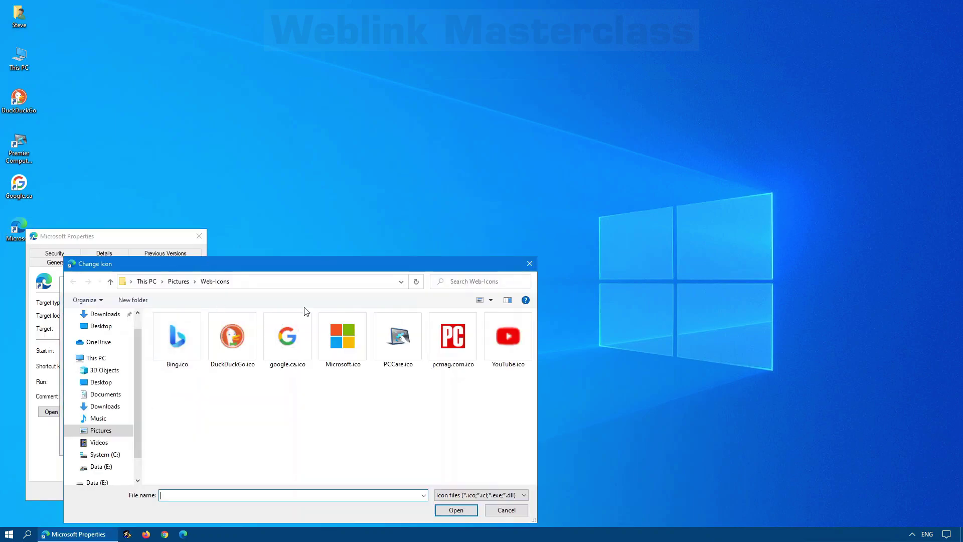
{"action": "double_click", "coordinate": [345, 347]}
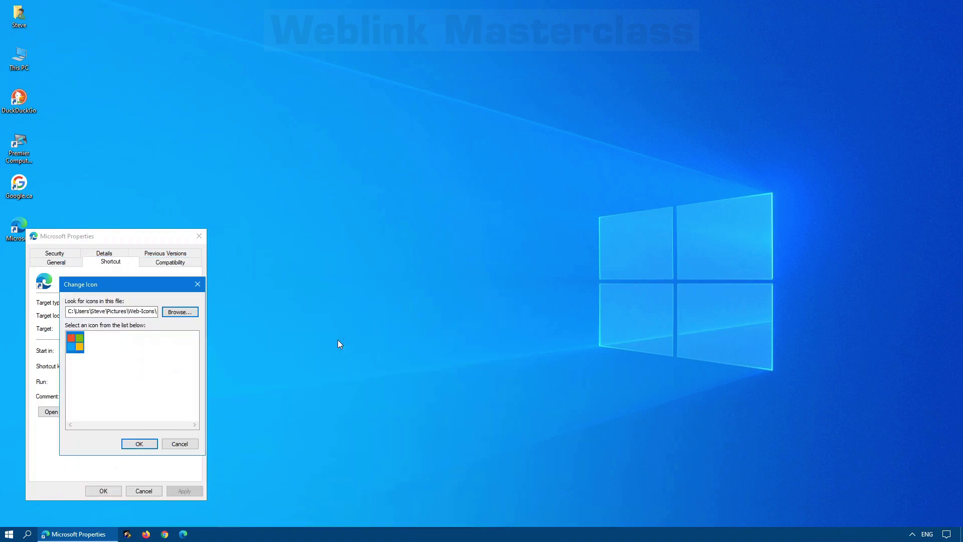
{"action": "left_click", "coordinate": [138, 446]}
{"action": "left_click", "coordinate": [103, 491]}
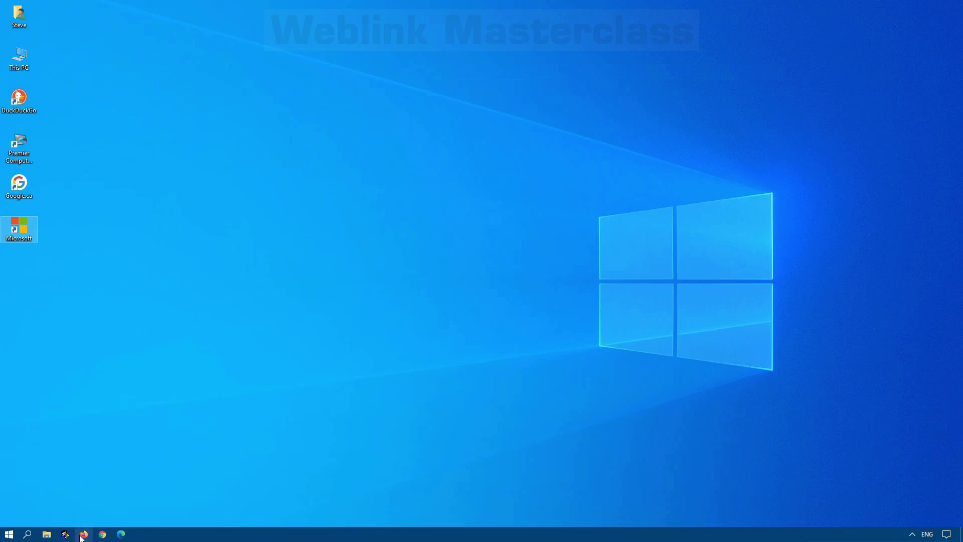
{"action": "double_click", "coordinate": [25, 235]}
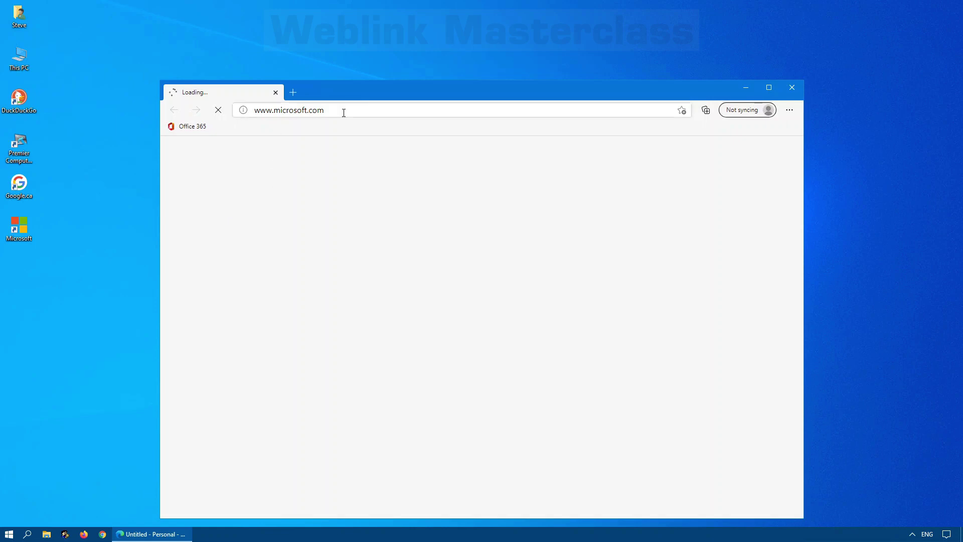
{"action": "left_click", "coordinate": [345, 112]}
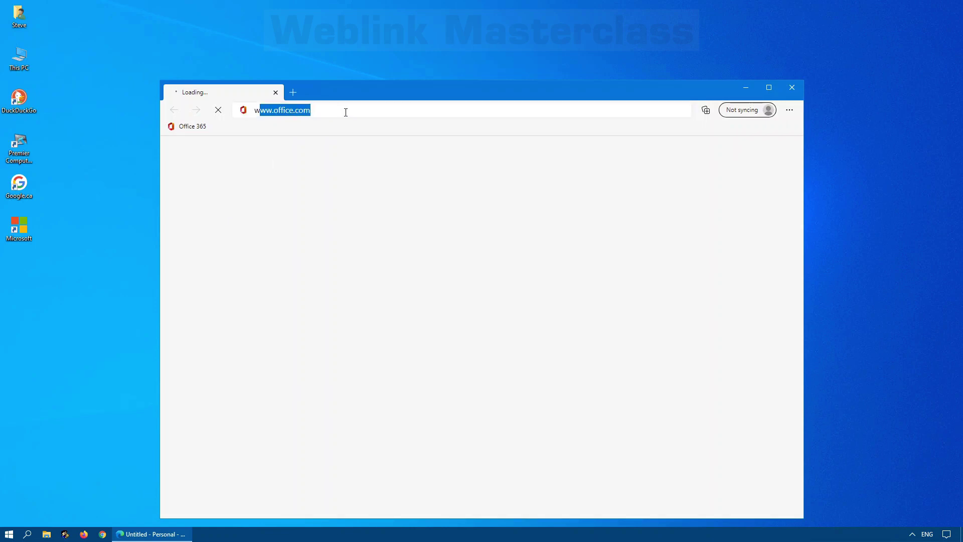
{"action": "type", "text": "www.pc-c"}
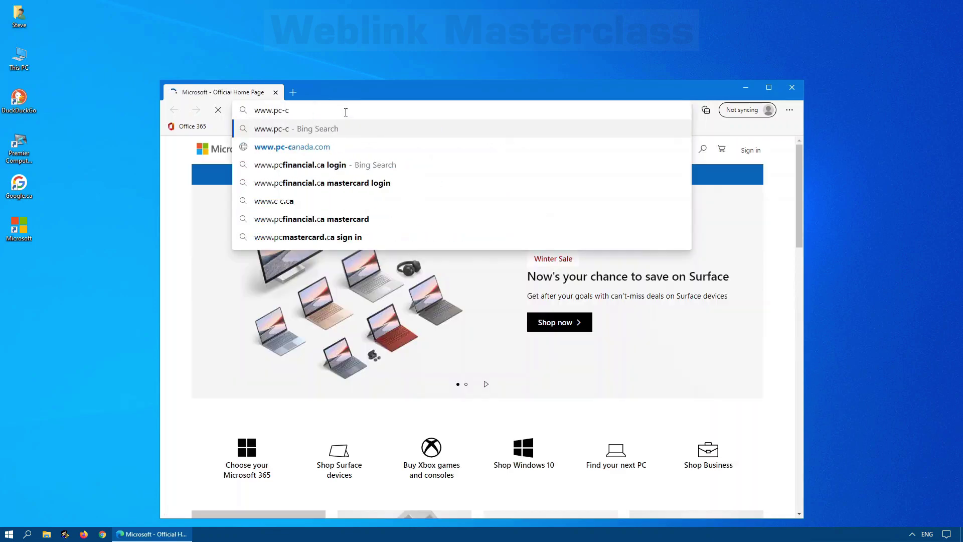
{"action": "key", "text": "BackSpace"}
{"action": "key", "text": "BackSpace"}
{"action": "type", "text": "mag.com"}
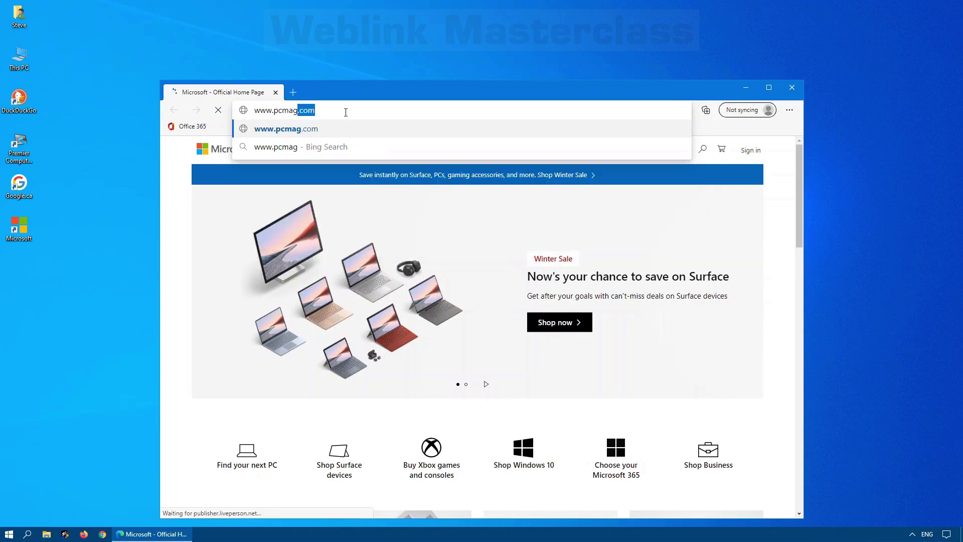
{"action": "type", "text": "/favicon"}
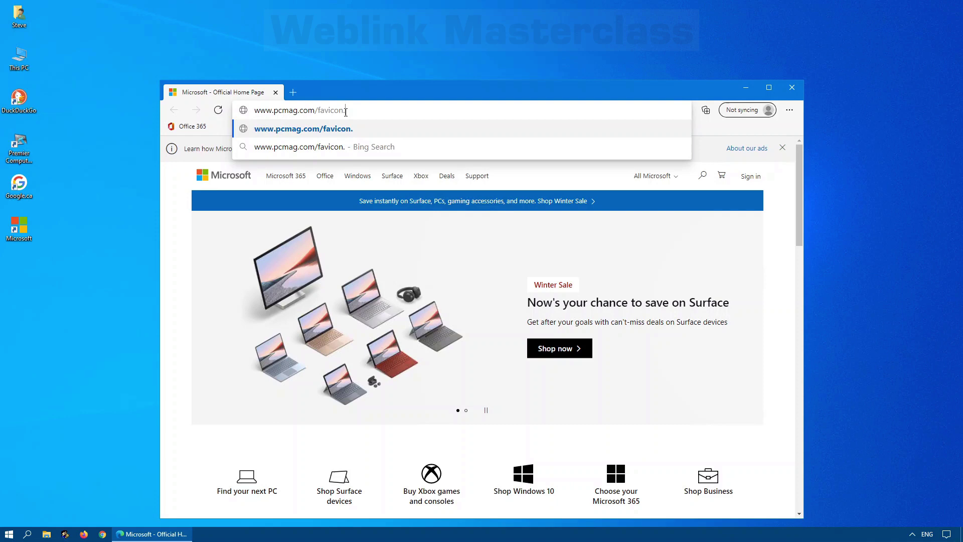
{"action": "type", "text": ".ico"}
{"action": "key", "text": "Return"}
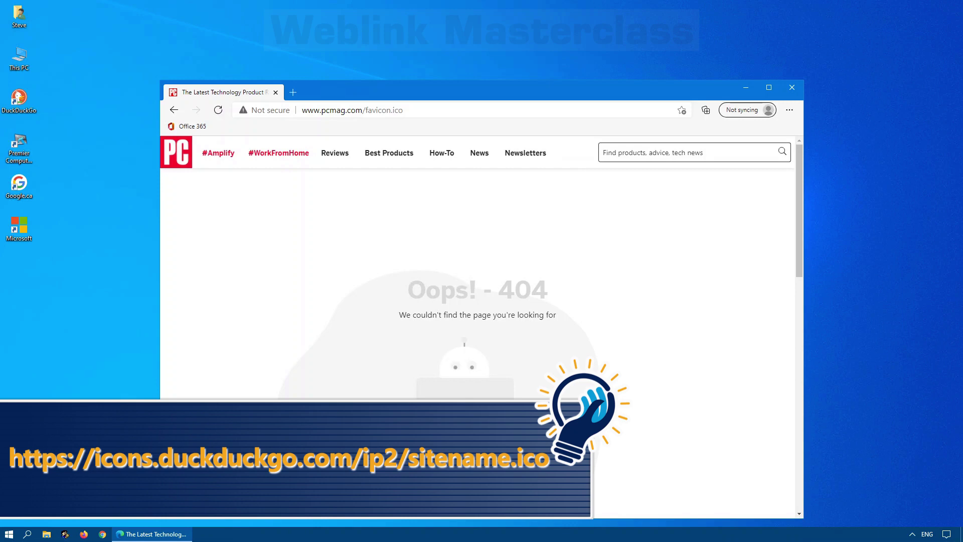
Load the DuckDuckGo icon URL with pcmag.com in place of the sitename placeholder.
{"action": "left_click", "coordinate": [433, 110]}
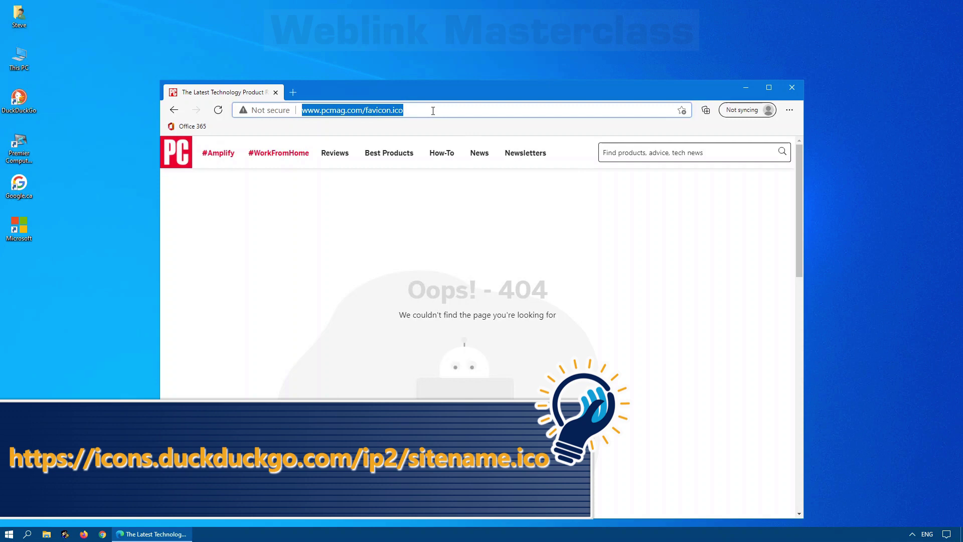
{"action": "type", "text": "https://icons.duckduckgo.com/ip2/sitename.ico"}
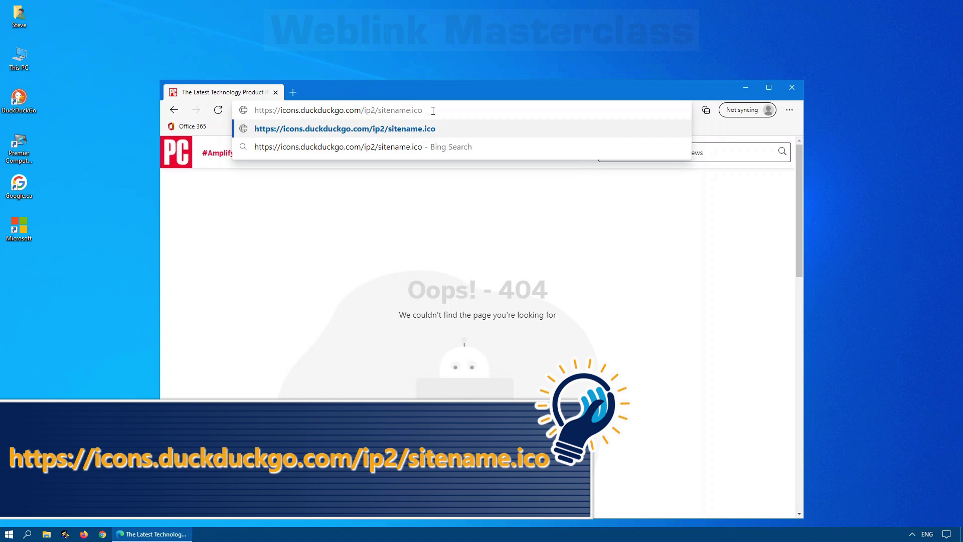
{"action": "key", "text": "BackSpace"}
{"action": "key", "text": "BackSpace"}
{"action": "key", "text": "BackSpace"}
{"action": "key", "text": "BackSpace"}
{"action": "key", "text": "BackSpace"}
{"action": "key", "text": "BackSpace"}
{"action": "key", "text": "BackSpace"}
{"action": "key", "text": "BackSpace"}
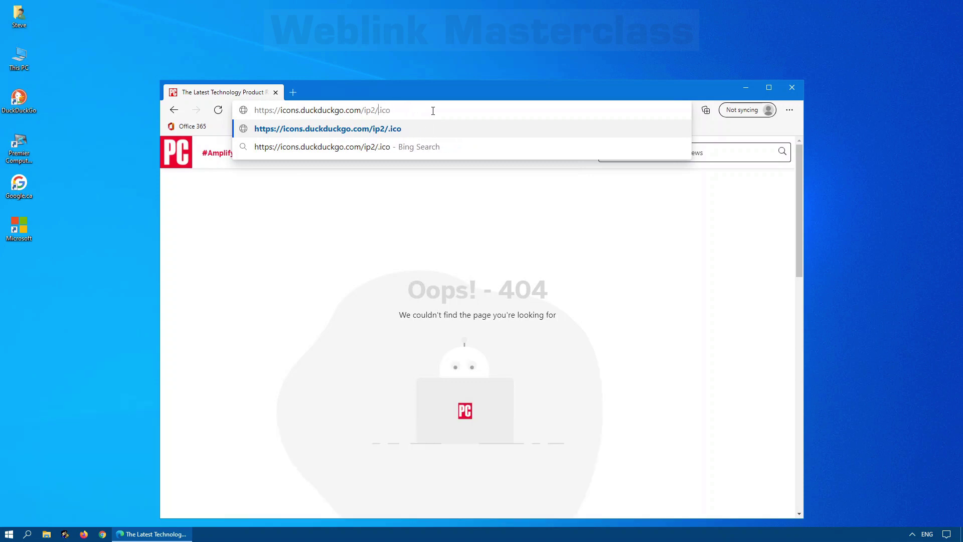
{"action": "type", "text": "www"}
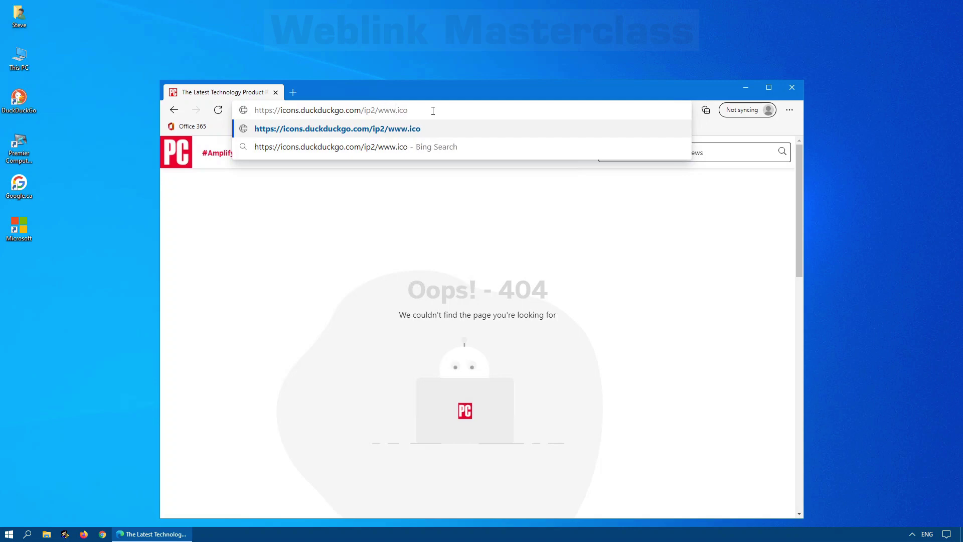
{"action": "key", "text": "BackSpace"}
{"action": "key", "text": "BackSpace"}
{"action": "key", "text": "BackSpace"}
{"action": "type", "text": "pcmag.com"}
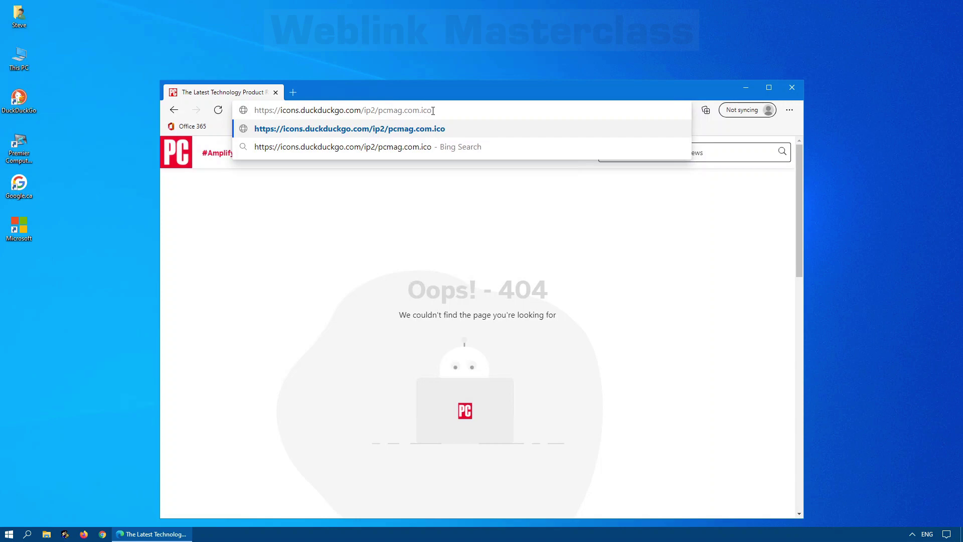
{"action": "key", "text": "Return"}
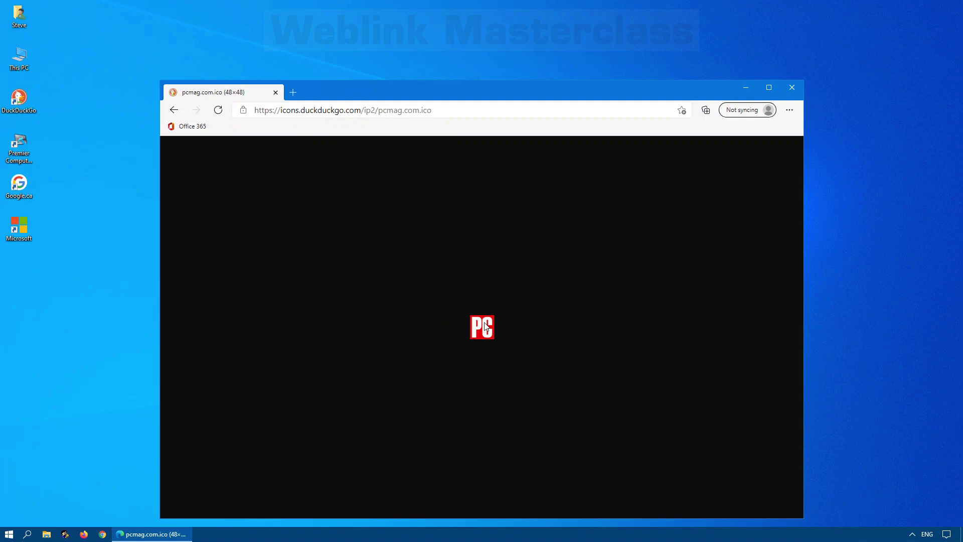
{"action": "left_click", "coordinate": [174, 110]}
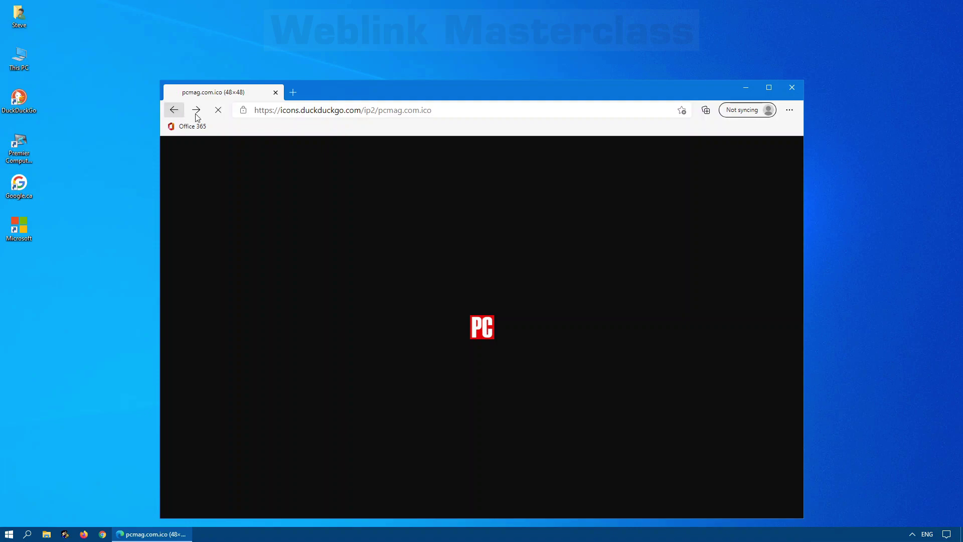
{"action": "right_click", "coordinate": [408, 232]}
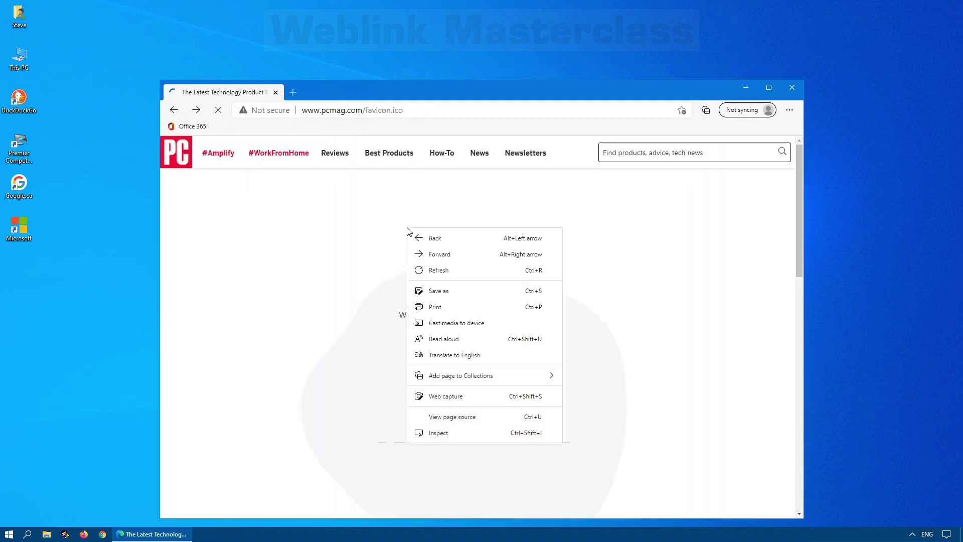
{"action": "left_click", "coordinate": [450, 417]}
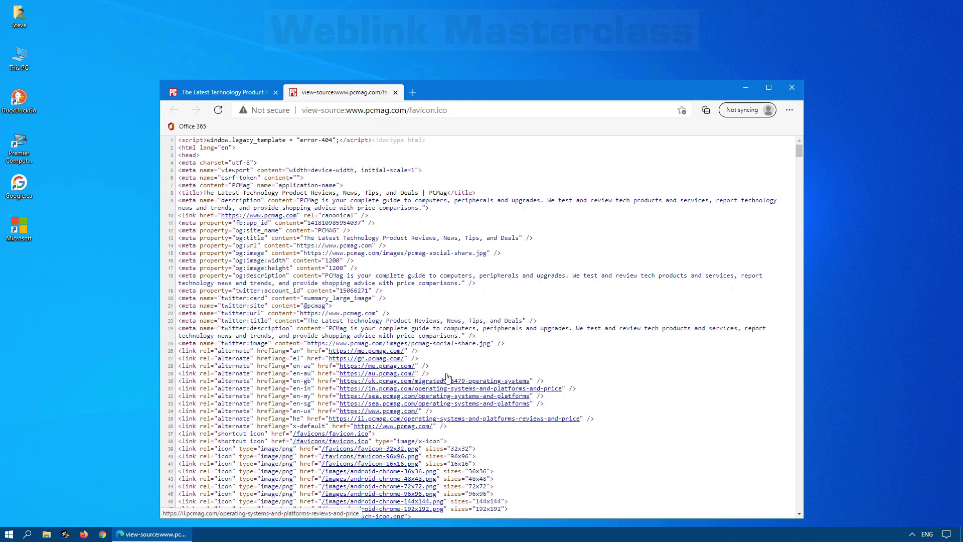
{"action": "left_click", "coordinate": [395, 93]}
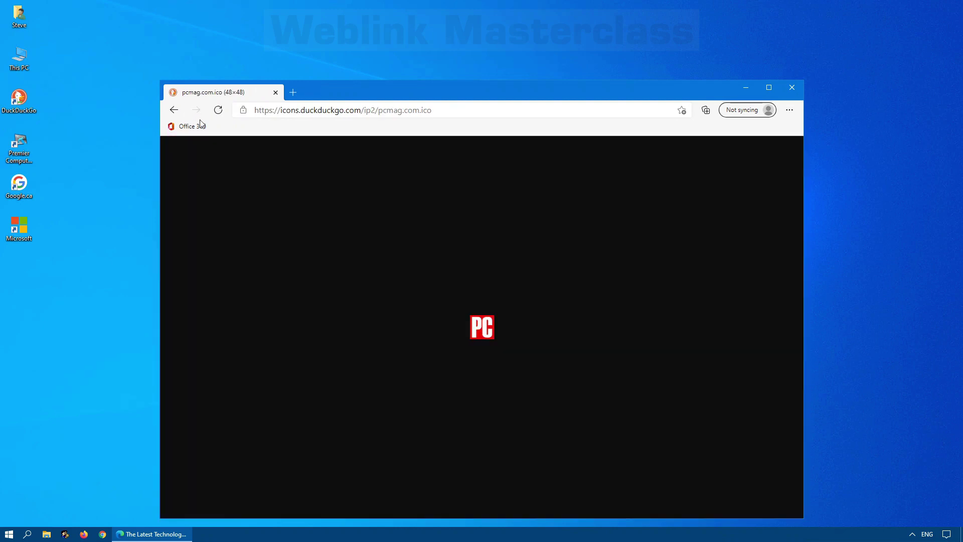
Save the PCMag icon image over the existing pcmag.com.ico file.
{"action": "right_click", "coordinate": [486, 326]}
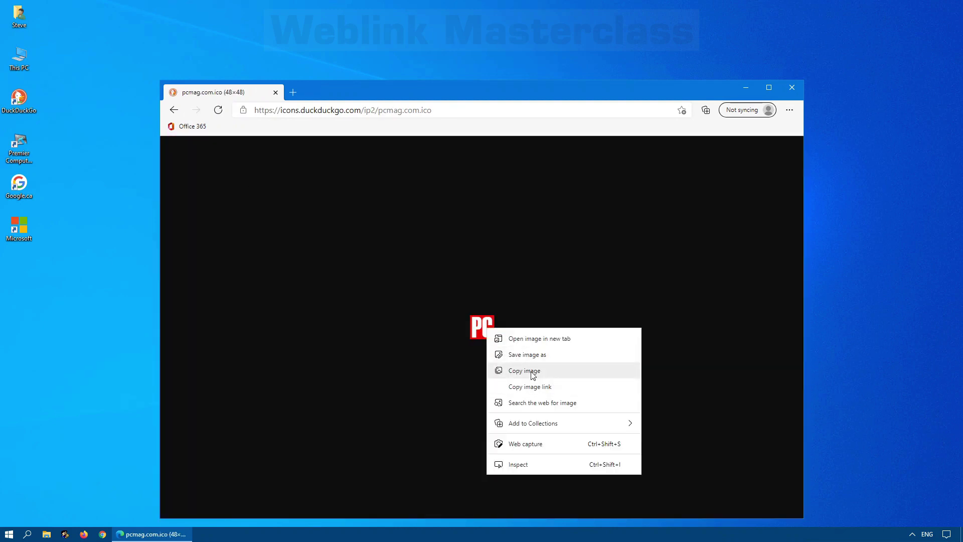
{"action": "left_click", "coordinate": [530, 354]}
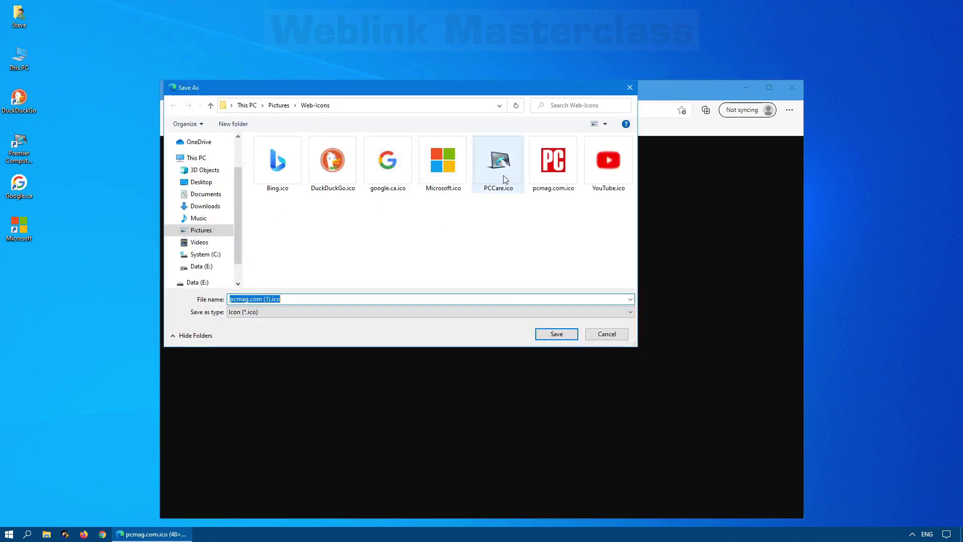
{"action": "double_click", "coordinate": [562, 176]}
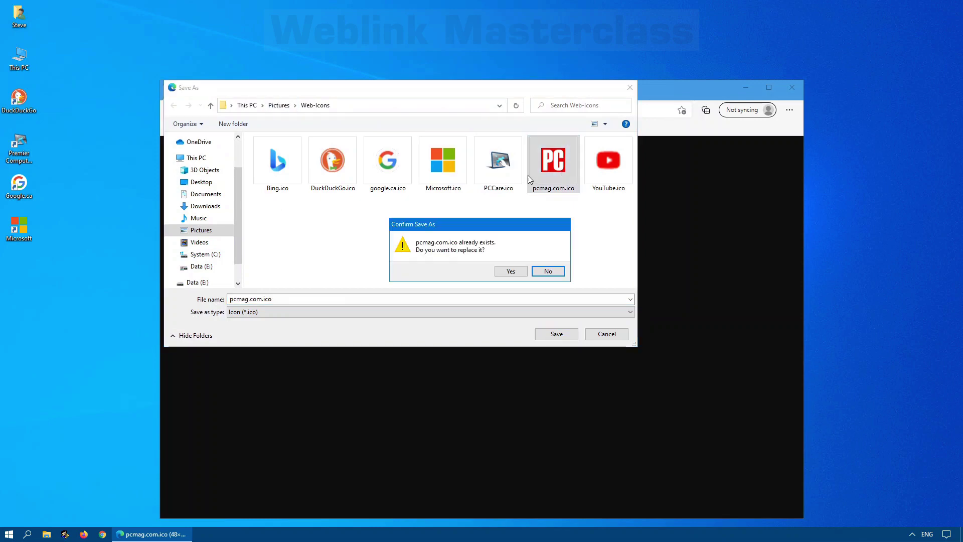
{"action": "left_click", "coordinate": [511, 271]}
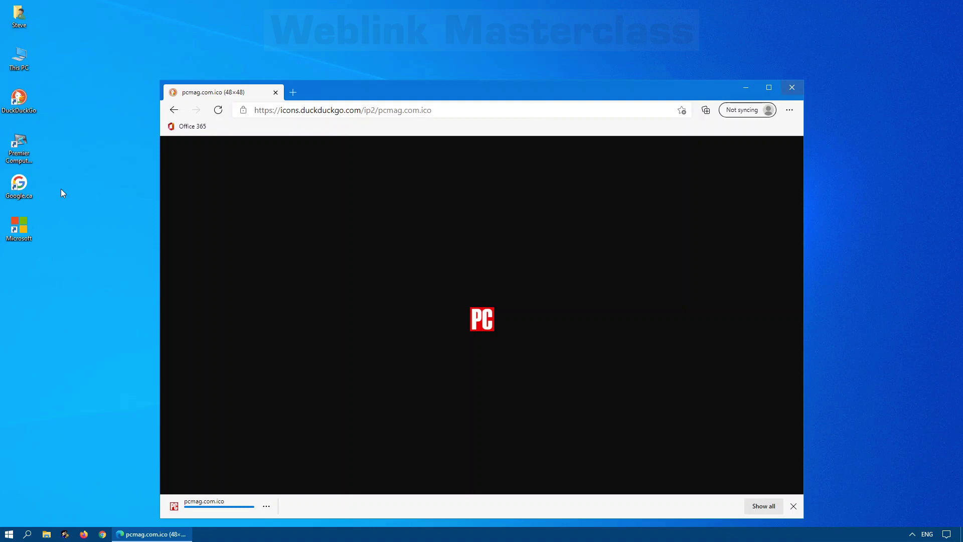
Change the Microsoft shortcut's icon to pcmag.com.ico.
{"action": "right_click", "coordinate": [20, 227]}
{"action": "left_click", "coordinate": [52, 460]}
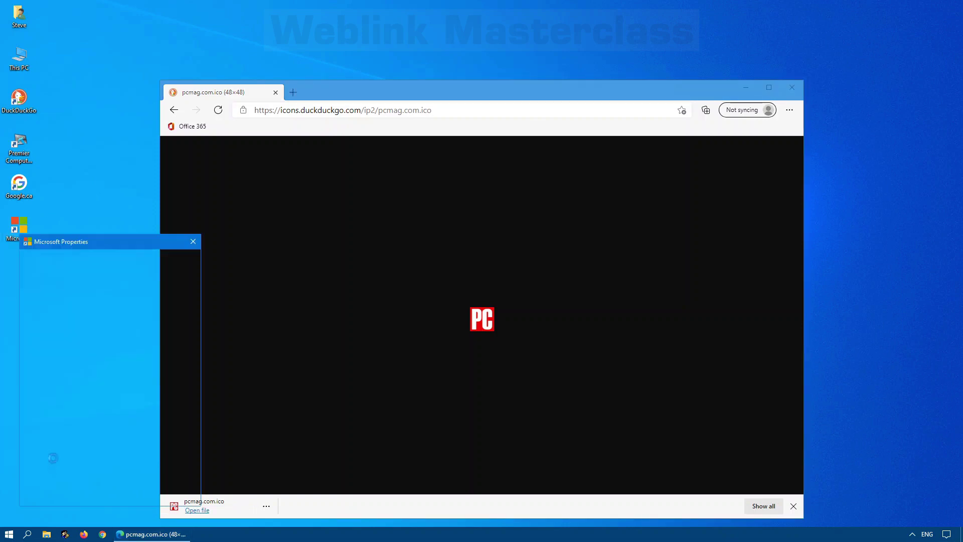
{"action": "left_click", "coordinate": [125, 419]}
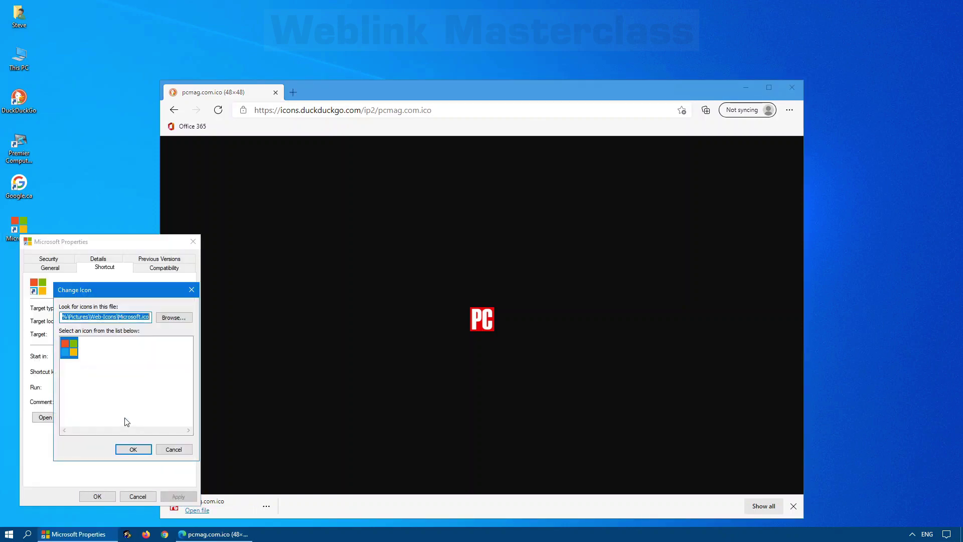
{"action": "left_click", "coordinate": [173, 318]}
{"action": "left_click", "coordinate": [440, 349]}
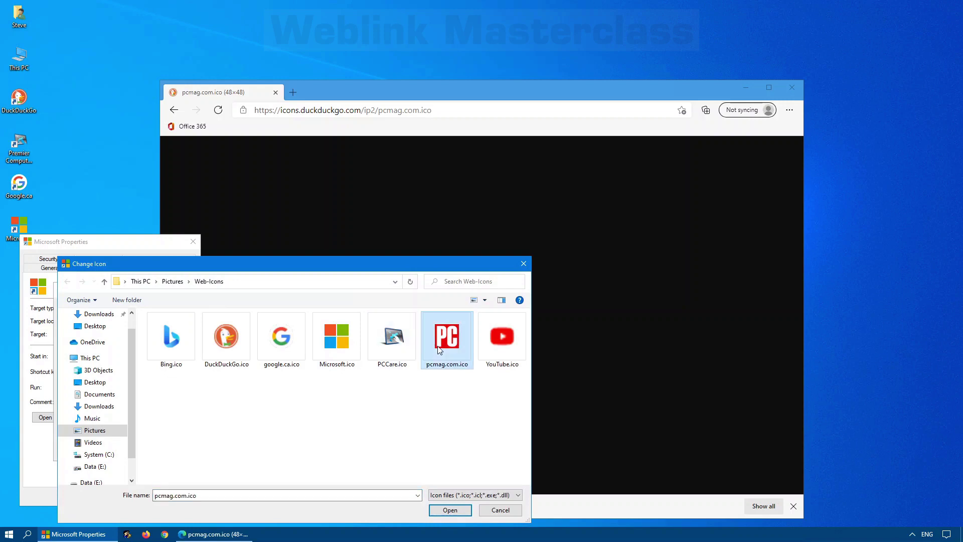
{"action": "double_click", "coordinate": [439, 349]}
{"action": "left_click", "coordinate": [131, 448]}
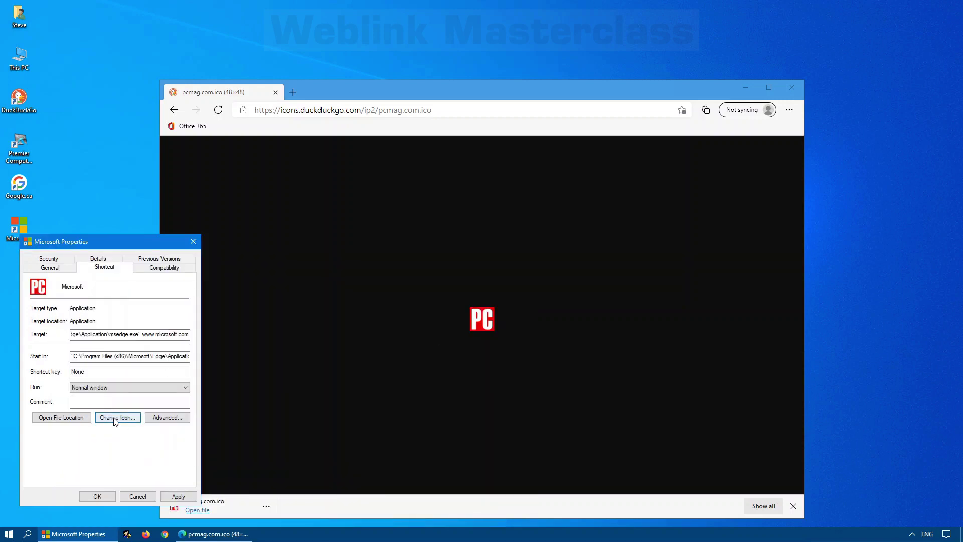
{"action": "left_click", "coordinate": [93, 497]}
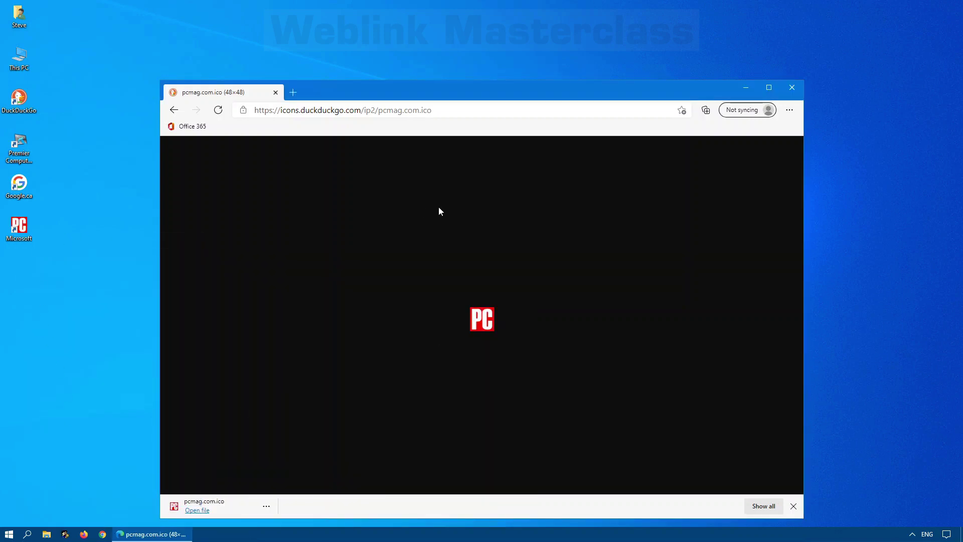
Go back to the Microsoft page and load bing.com in Edge.
{"action": "left_click", "coordinate": [172, 113]}
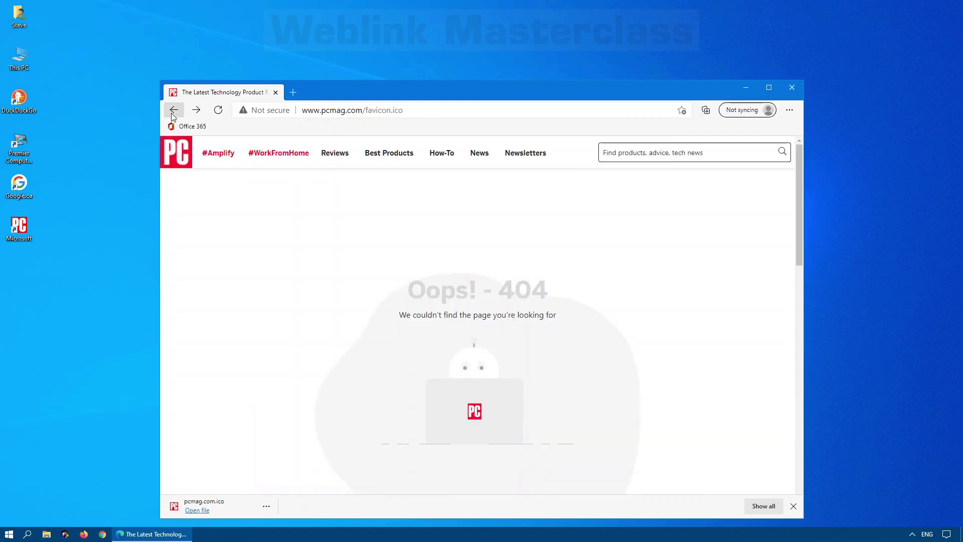
{"action": "left_click", "coordinate": [789, 111]}
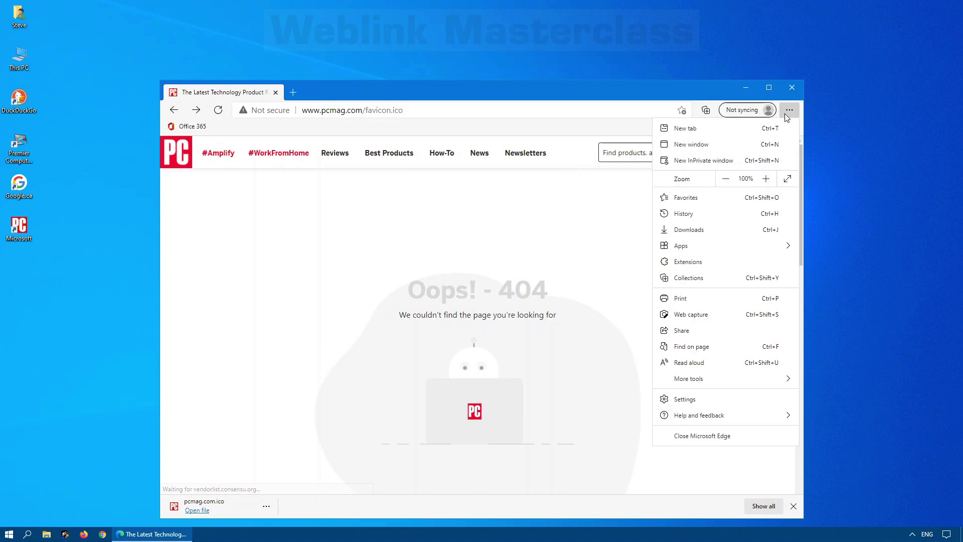
{"action": "left_click", "coordinate": [173, 110]}
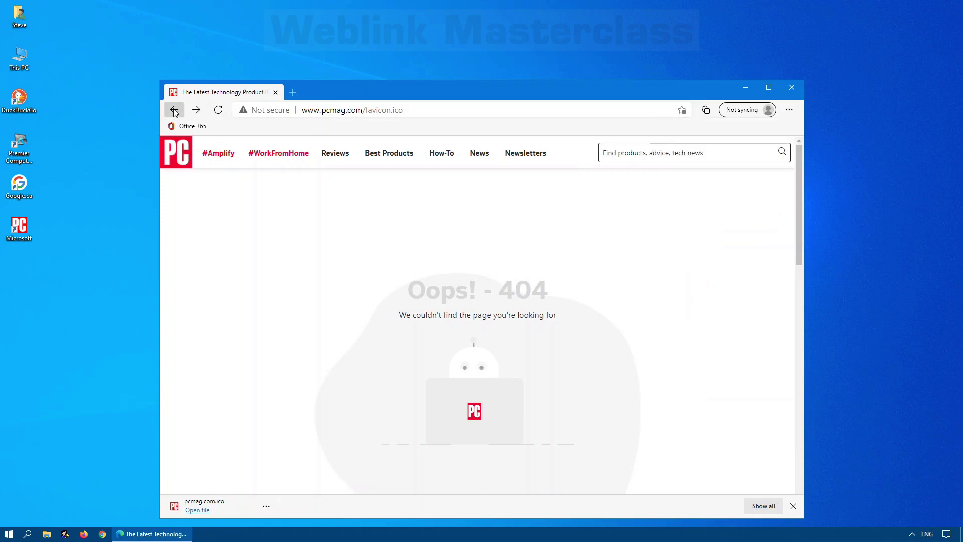
{"action": "left_click", "coordinate": [173, 110]}
{"action": "left_click", "coordinate": [372, 111]}
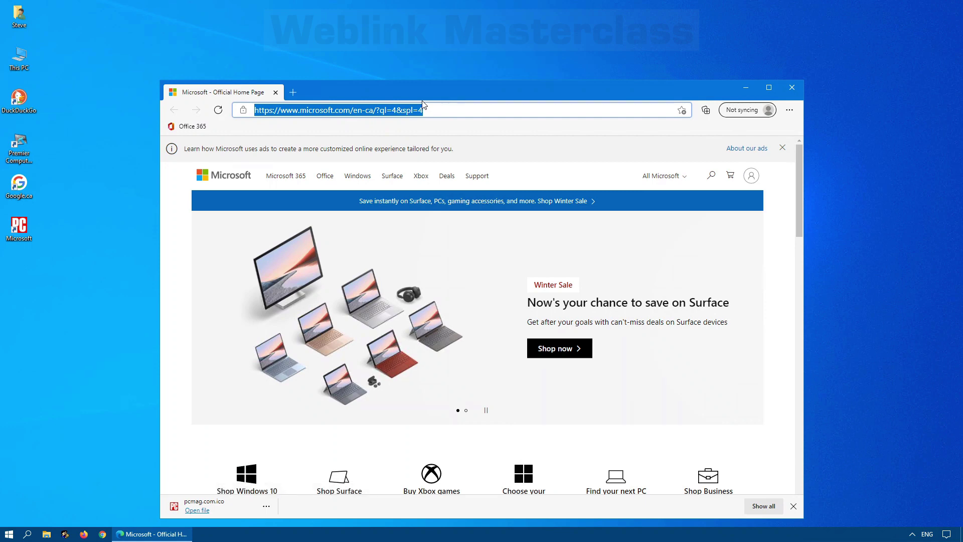
{"action": "type", "text": "bing.com"}
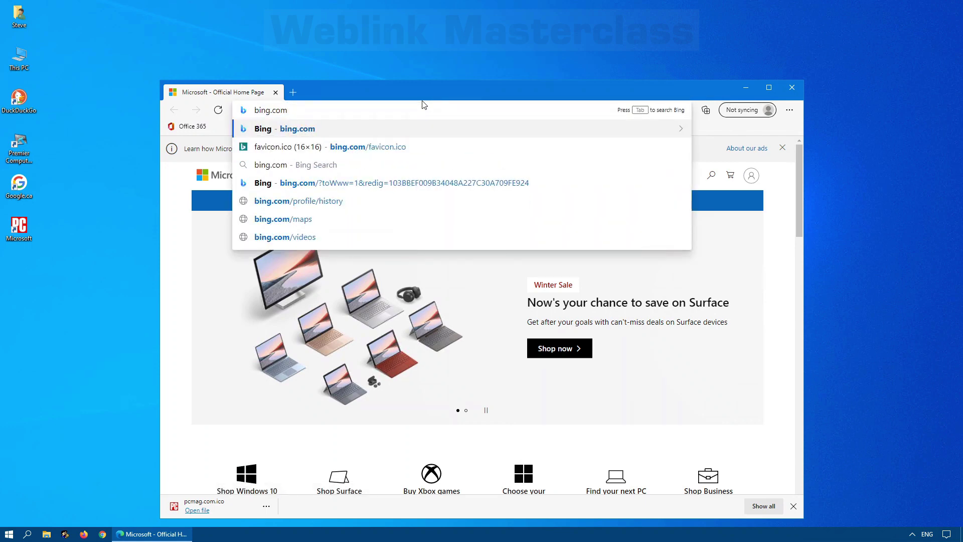
{"action": "key", "text": "Return"}
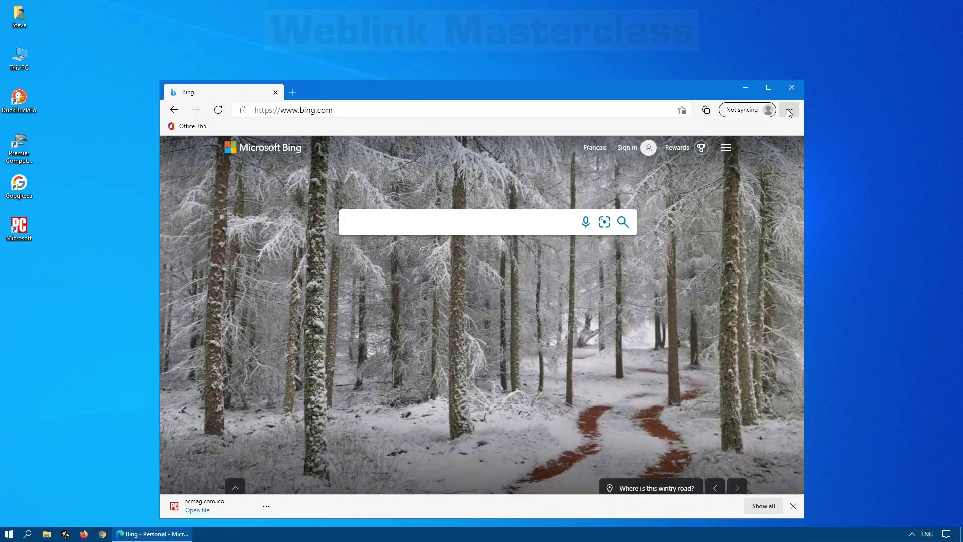
Start pinning the Bing page to the taskbar from Edge's More tools menu.
{"action": "left_click", "coordinate": [790, 111]}
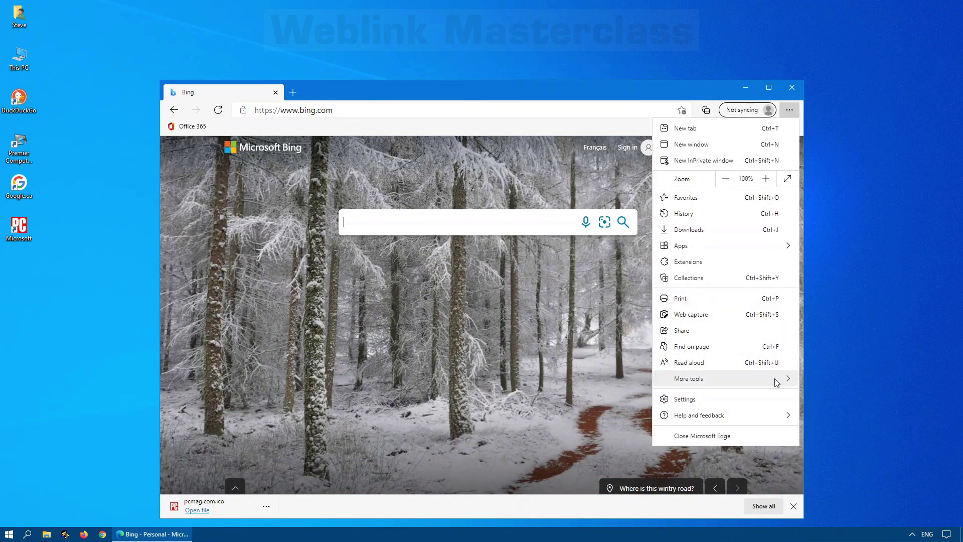
{"action": "mouse_move", "coordinate": [777, 382]}
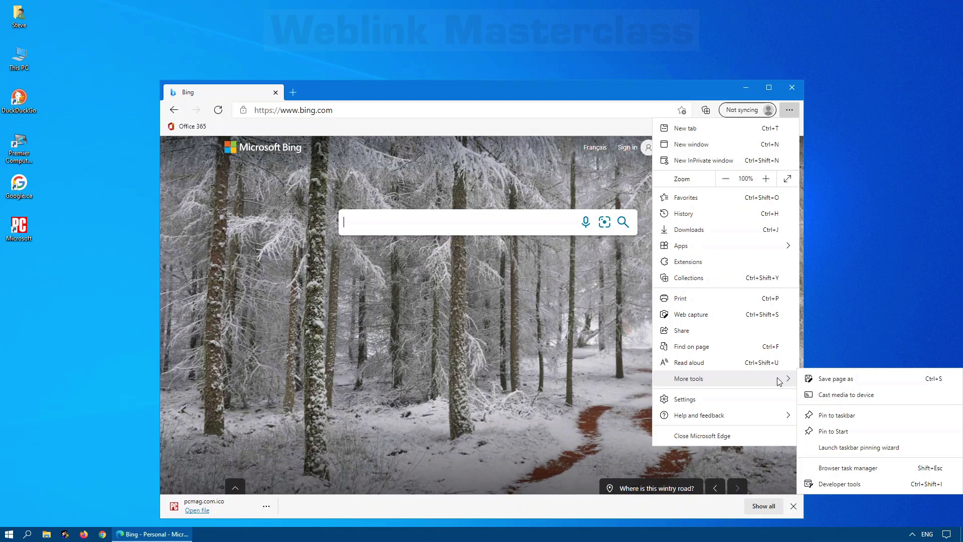
{"action": "left_click", "coordinate": [846, 416]}
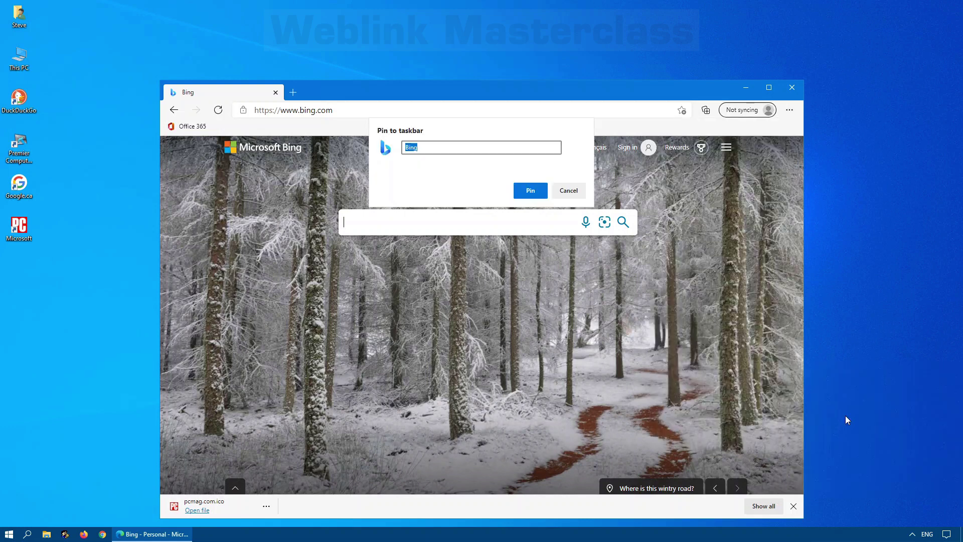
Confirm the Bing taskbar pin, then pin Bing to Start and accept the tile prompt.
{"action": "left_click", "coordinate": [529, 194]}
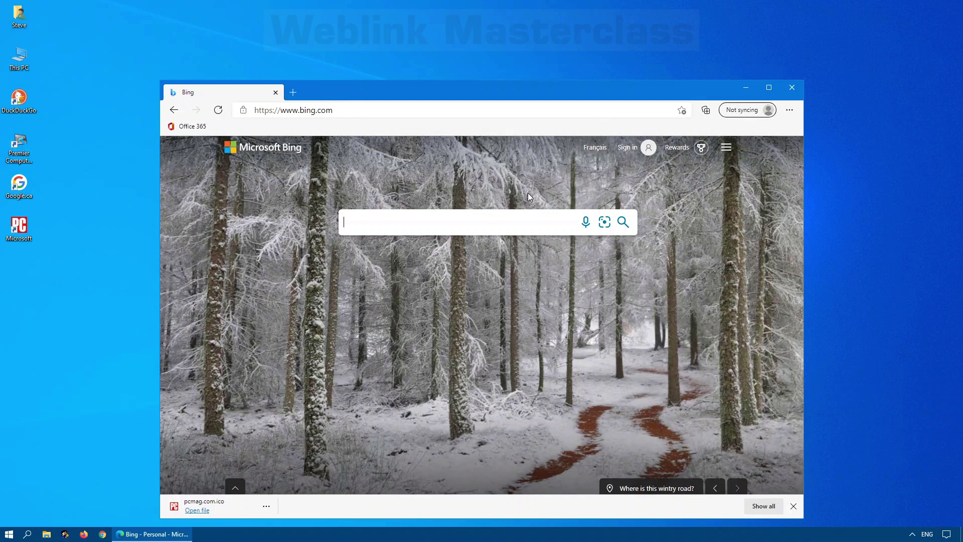
{"action": "left_click", "coordinate": [790, 111]}
{"action": "mouse_move", "coordinate": [685, 381]}
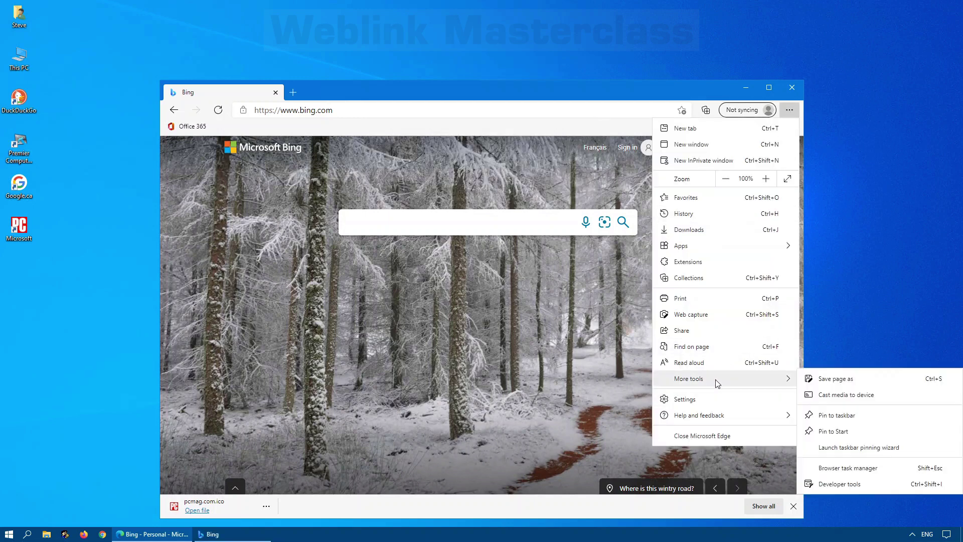
{"action": "left_click", "coordinate": [851, 428]}
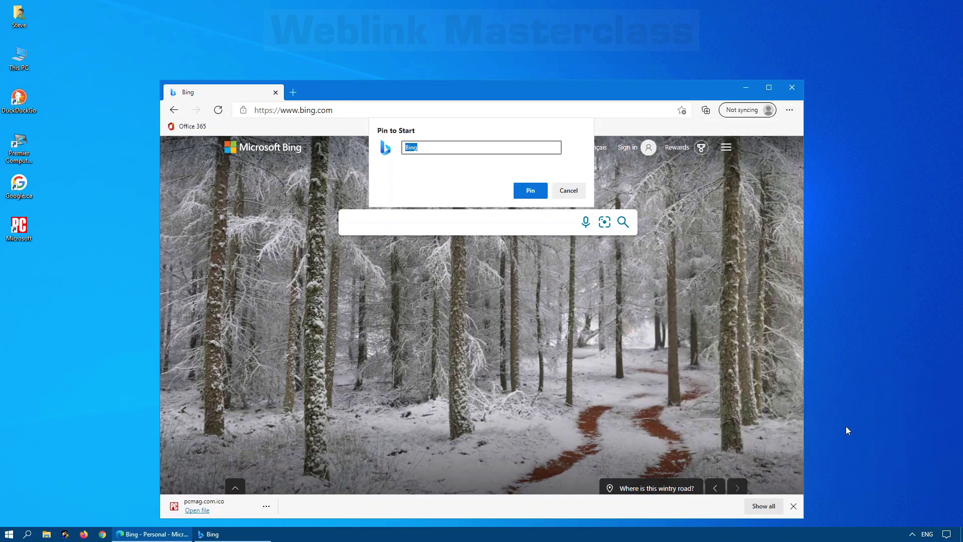
{"action": "left_click", "coordinate": [530, 191]}
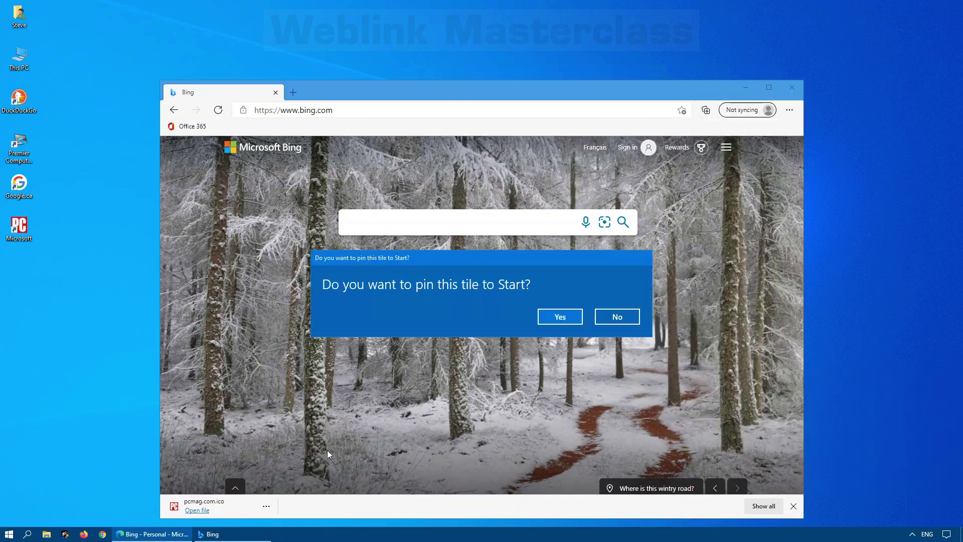
{"action": "left_click", "coordinate": [560, 319]}
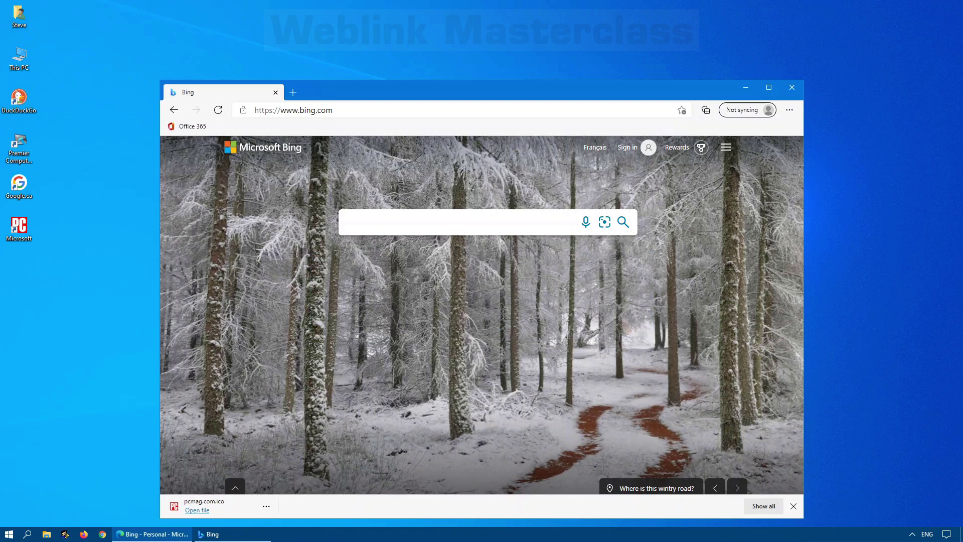
Resize the Bing Start tile to Small.
{"action": "left_click", "coordinate": [10, 535]}
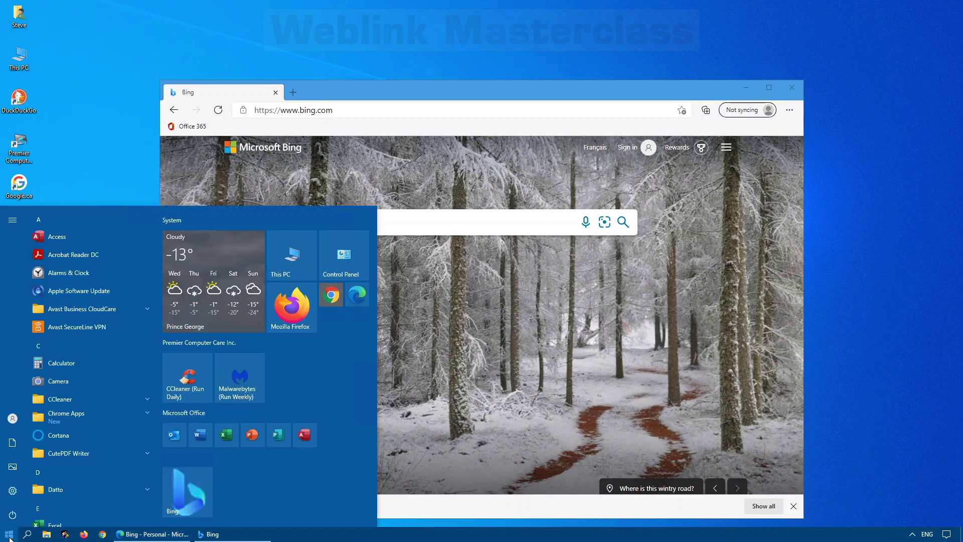
{"action": "right_click", "coordinate": [189, 489]}
{"action": "mouse_move", "coordinate": [245, 459]}
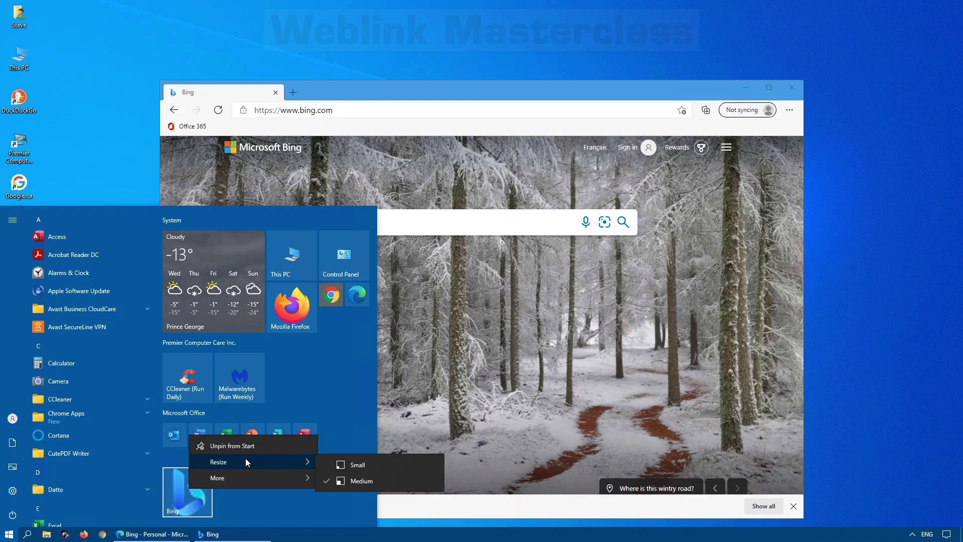
{"action": "left_click", "coordinate": [362, 462]}
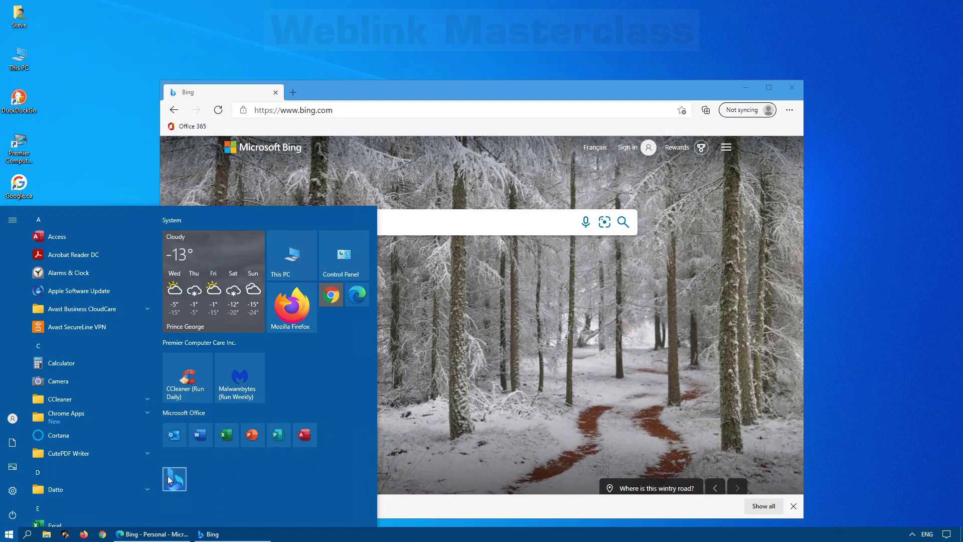
Close Start and the Bing window, then launch the Google.ca desktop shortcut.
{"action": "left_click", "coordinate": [792, 87]}
{"action": "left_click", "coordinate": [792, 87]}
{"action": "double_click", "coordinate": [20, 194]}
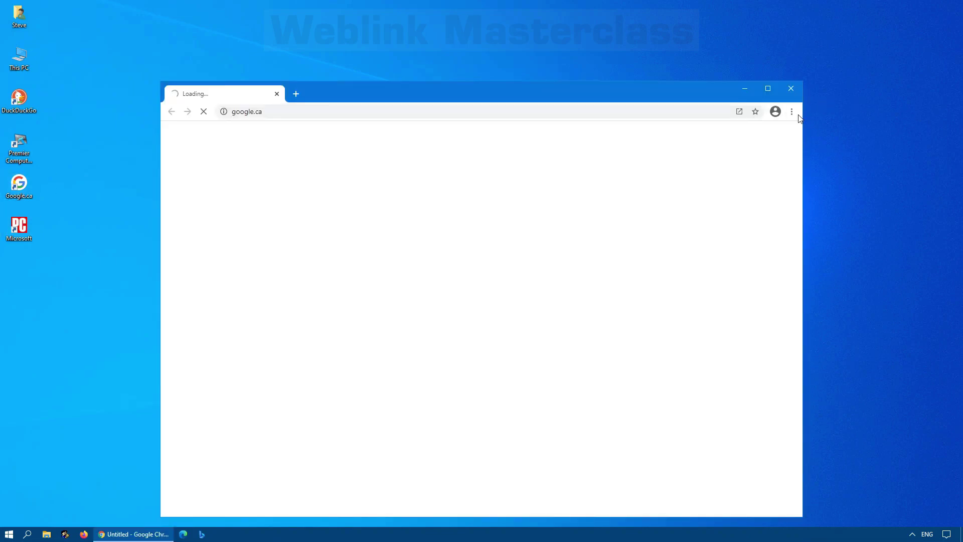
{"action": "left_click", "coordinate": [464, 112]}
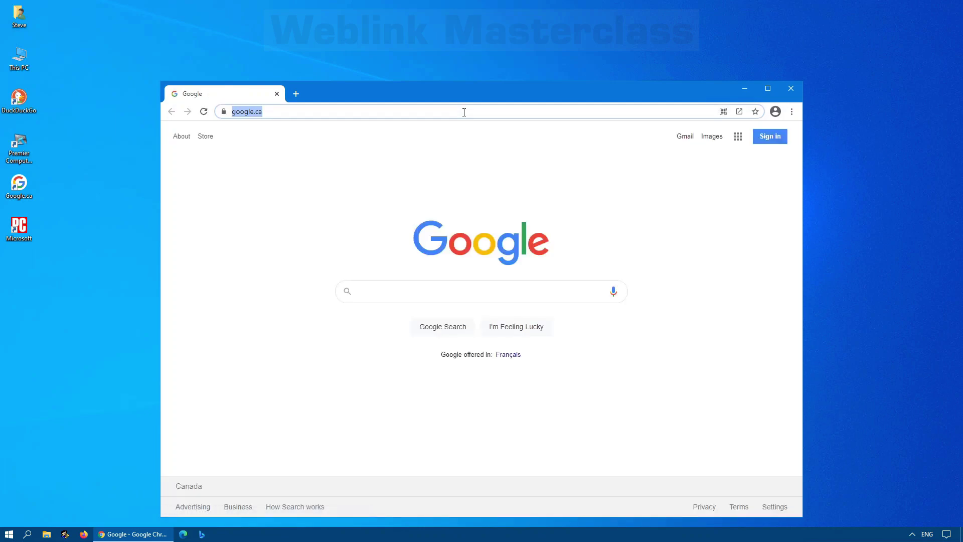
{"action": "type", "text": "www.you"}
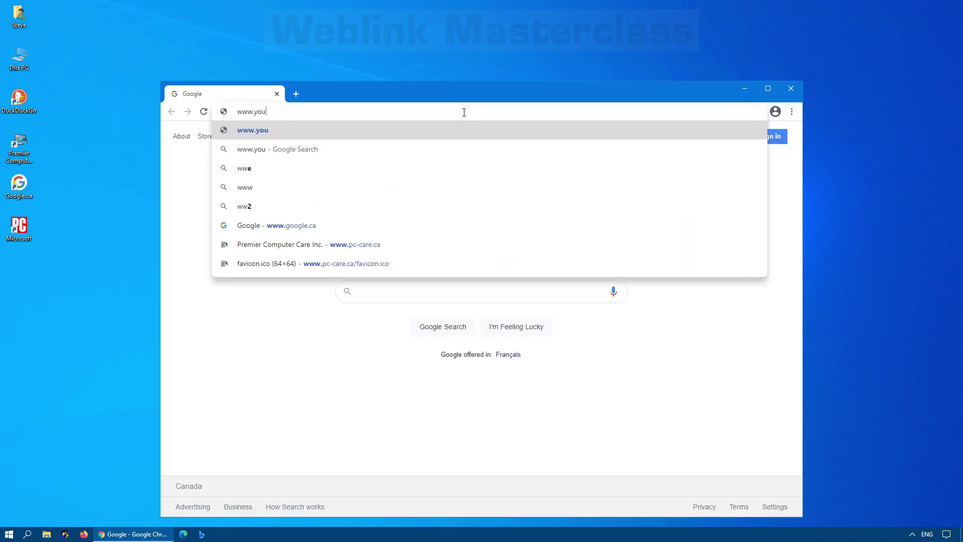
{"action": "type", "text": "tube.com"}
{"action": "key", "text": "Return"}
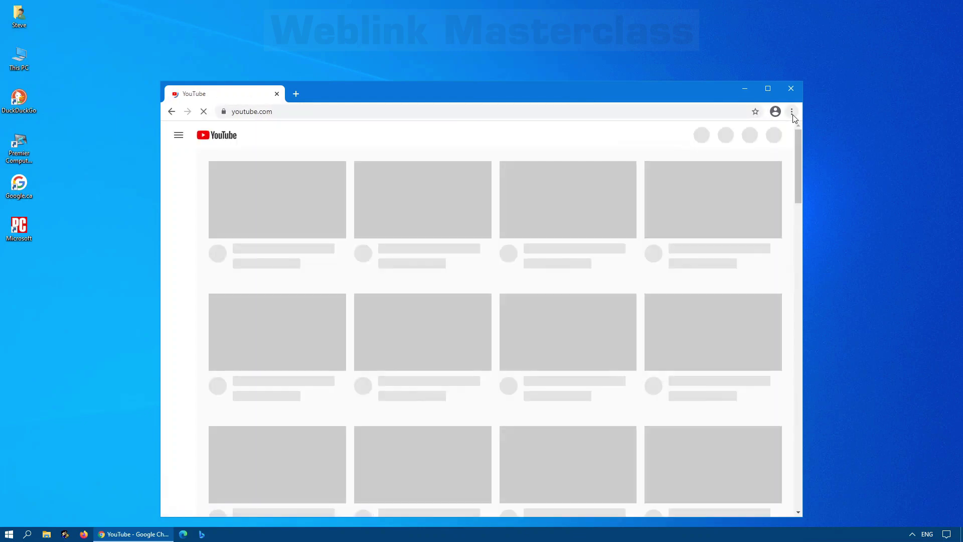
Create a YouTube desktop shortcut with More tools > Create shortcut.
{"action": "left_click", "coordinate": [792, 111]}
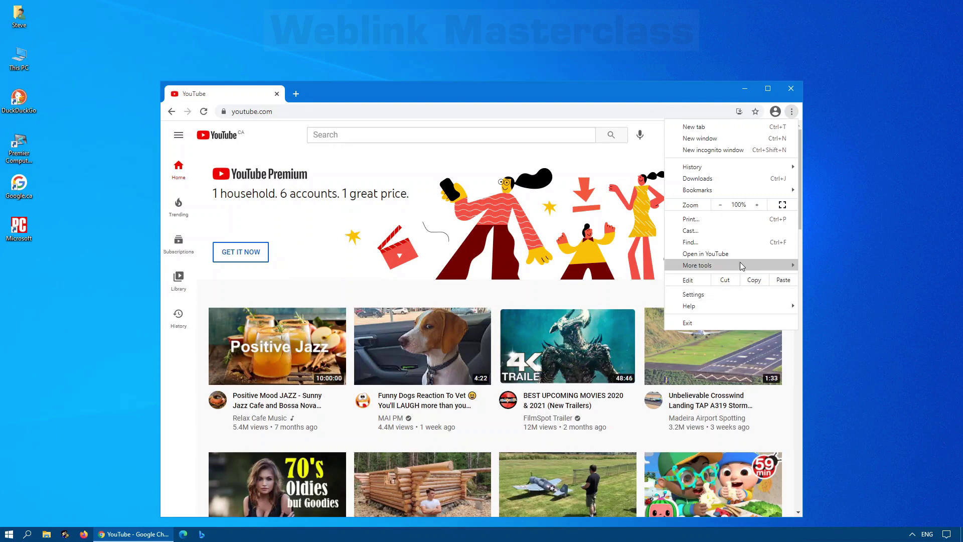
{"action": "mouse_move", "coordinate": [742, 266]}
{"action": "left_click", "coordinate": [838, 277]}
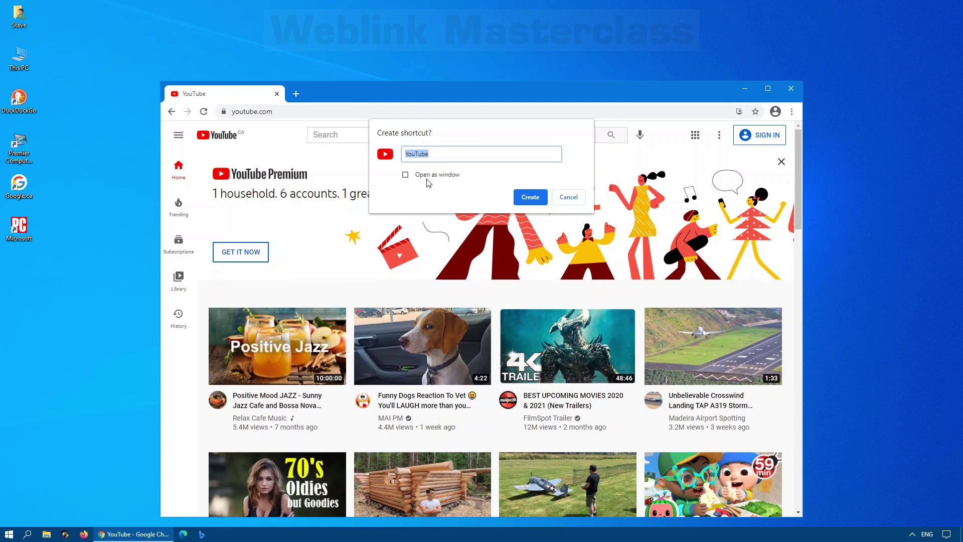
{"action": "left_click", "coordinate": [529, 198]}
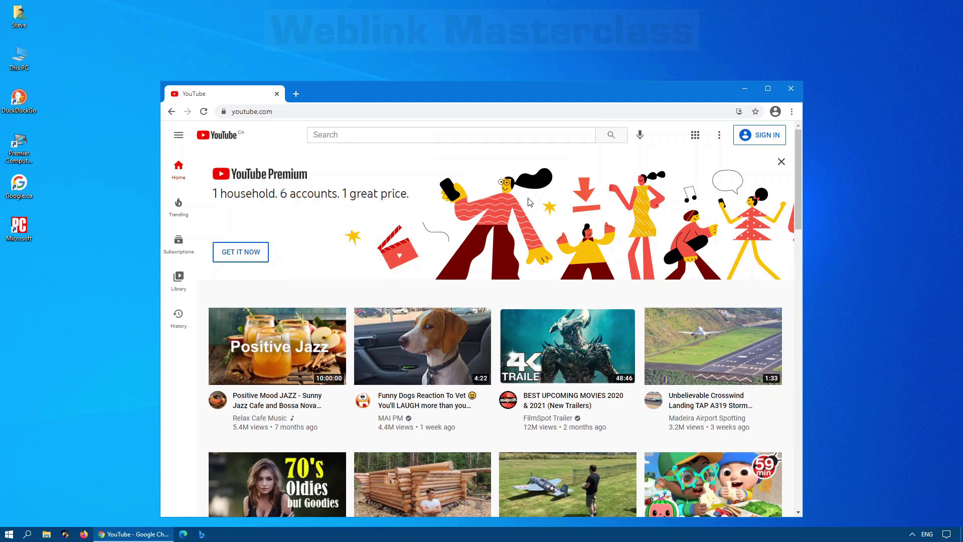
Close Chrome and drag the YouTube desktop shortcut onto Start to pin it as a tile.
{"action": "left_click", "coordinate": [791, 89]}
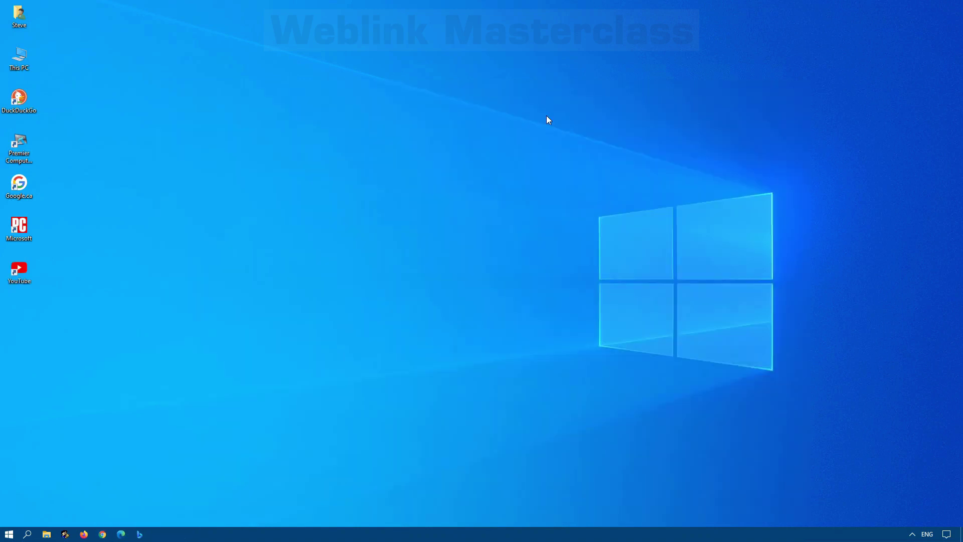
{"action": "right_click", "coordinate": [24, 277]}
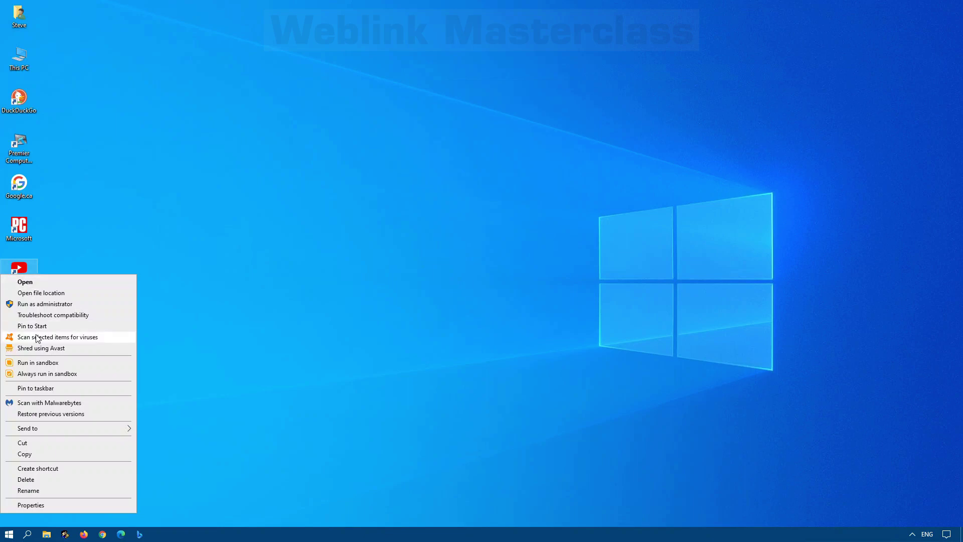
{"action": "left_click", "coordinate": [20, 276]}
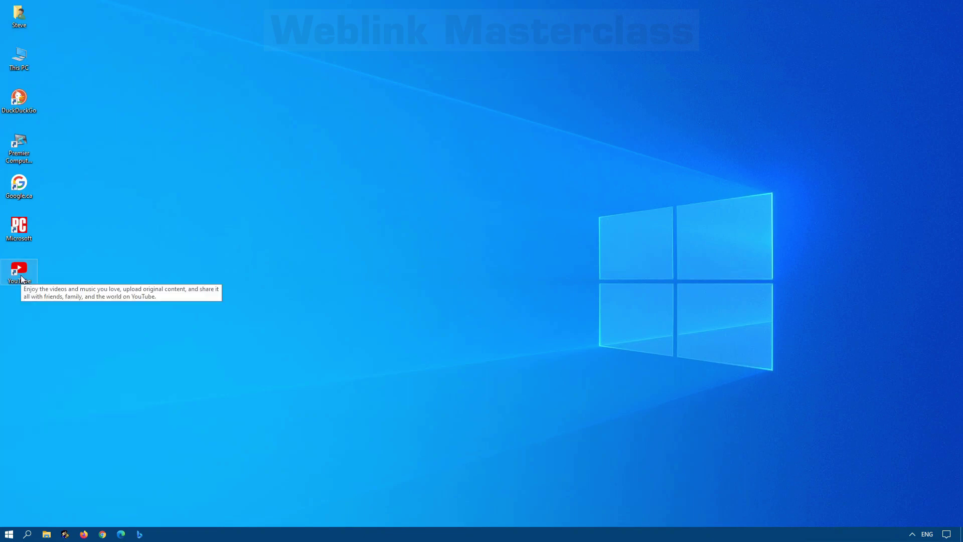
{"action": "left_click_drag", "start_coordinate": [22, 279], "coordinate": [209, 502]}
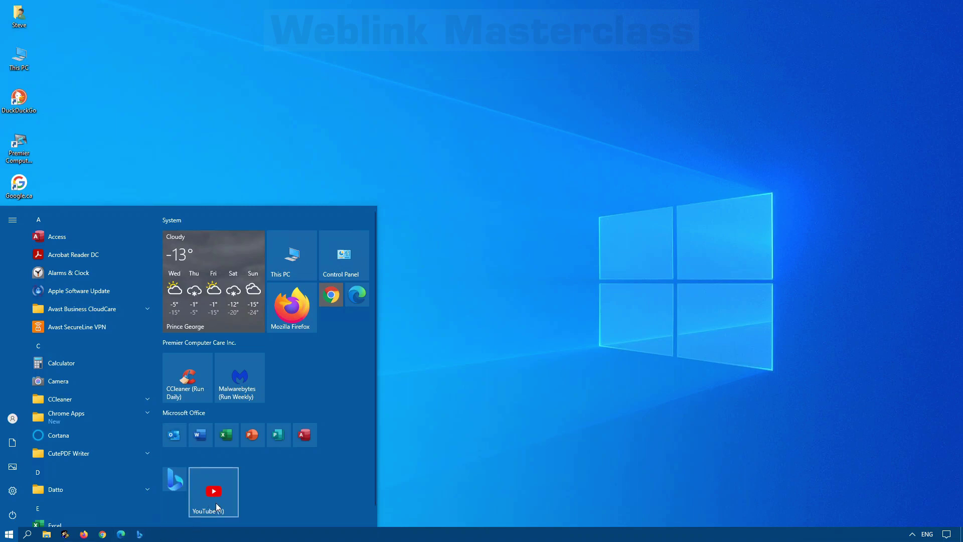
Pin the Google.ca desktop shortcut to Start from its context menu.
{"action": "left_click", "coordinate": [131, 160]}
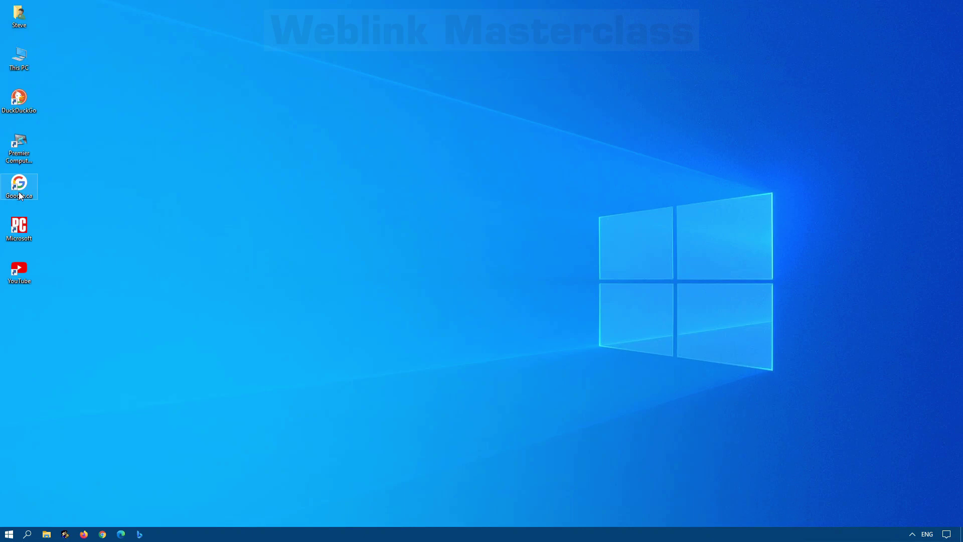
{"action": "right_click", "coordinate": [19, 192]}
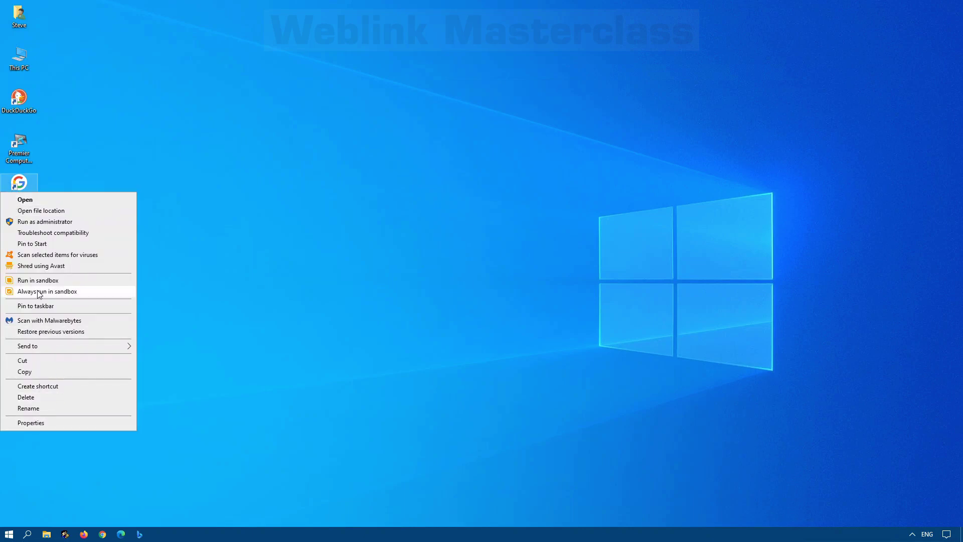
{"action": "left_click", "coordinate": [55, 243]}
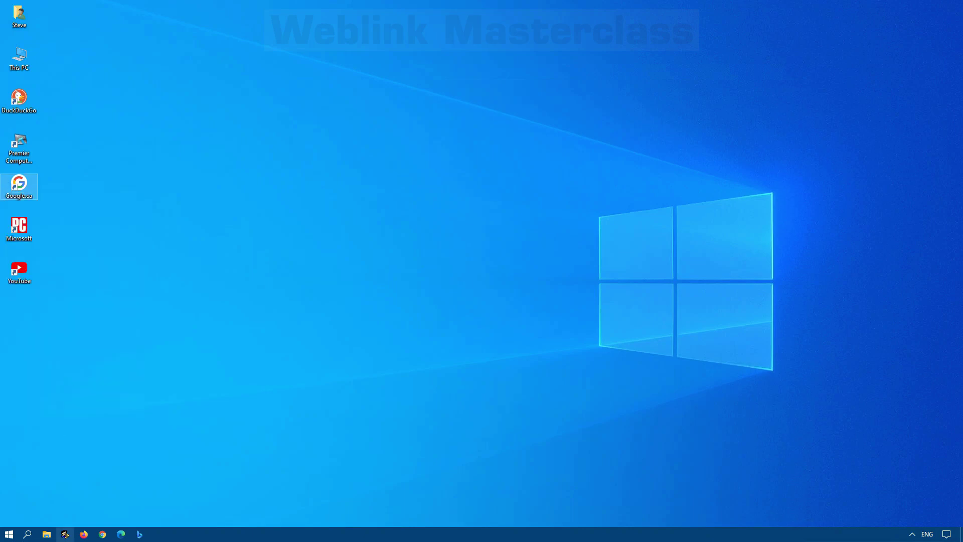
{"action": "left_click", "coordinate": [8, 535]}
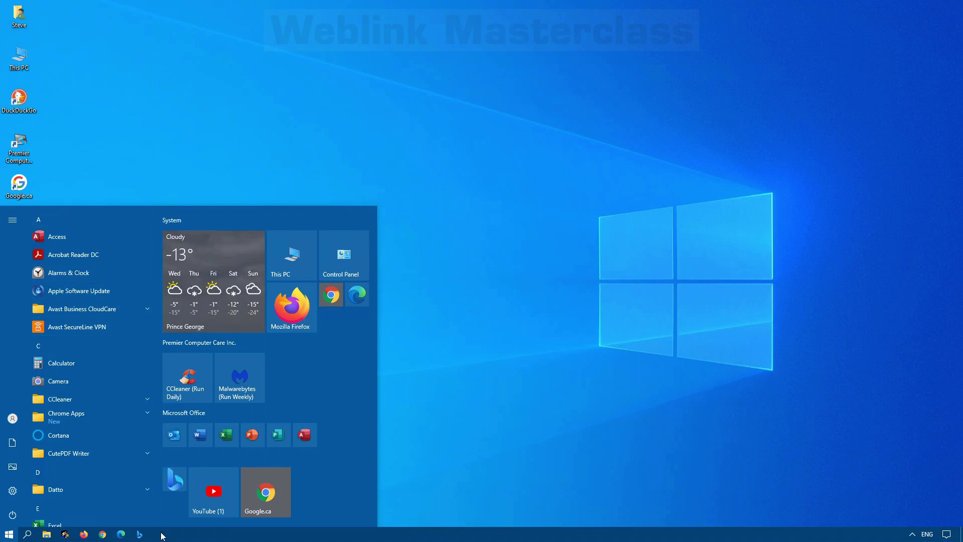
Test the Microsoft and DuckDuckGo web shortcuts by opening them.
{"action": "left_click", "coordinate": [135, 115]}
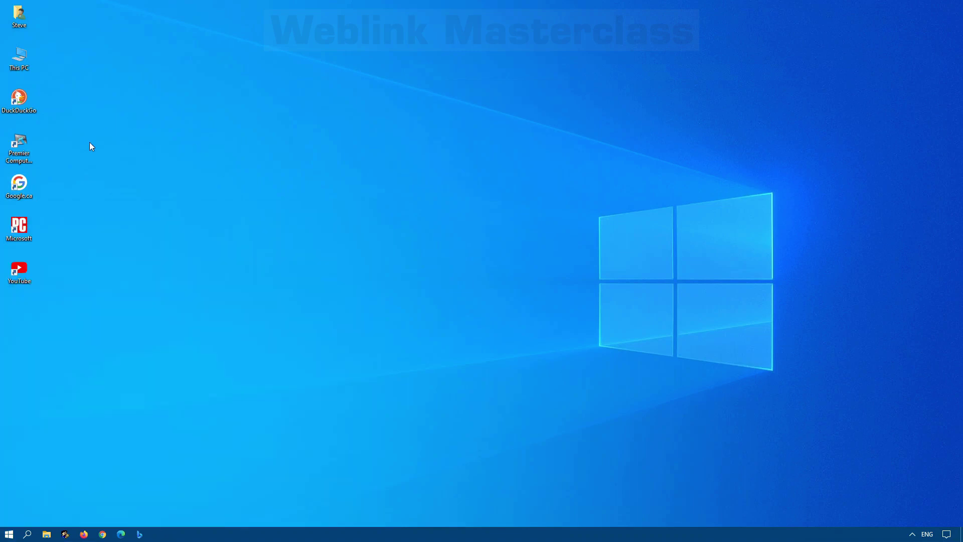
{"action": "double_click", "coordinate": [21, 229]}
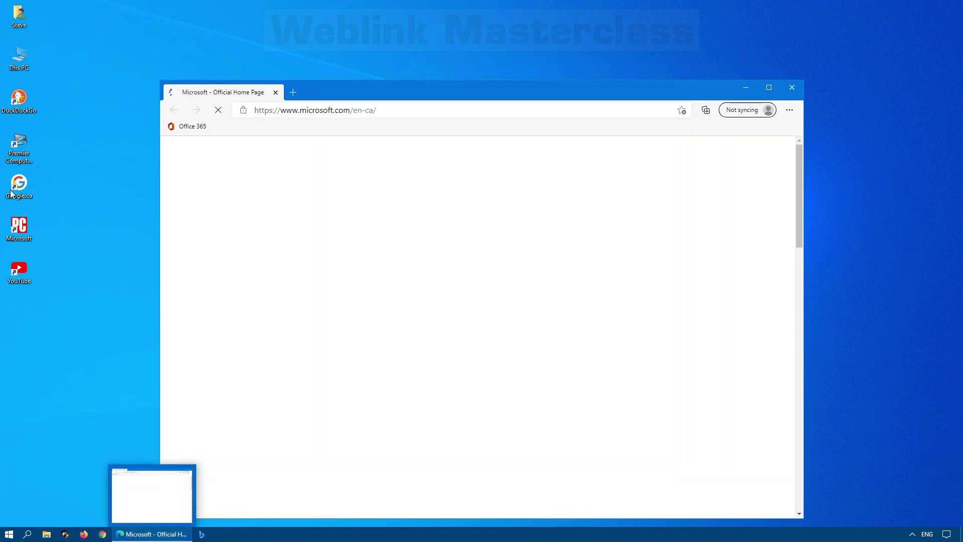
{"action": "left_click", "coordinate": [84, 534]}
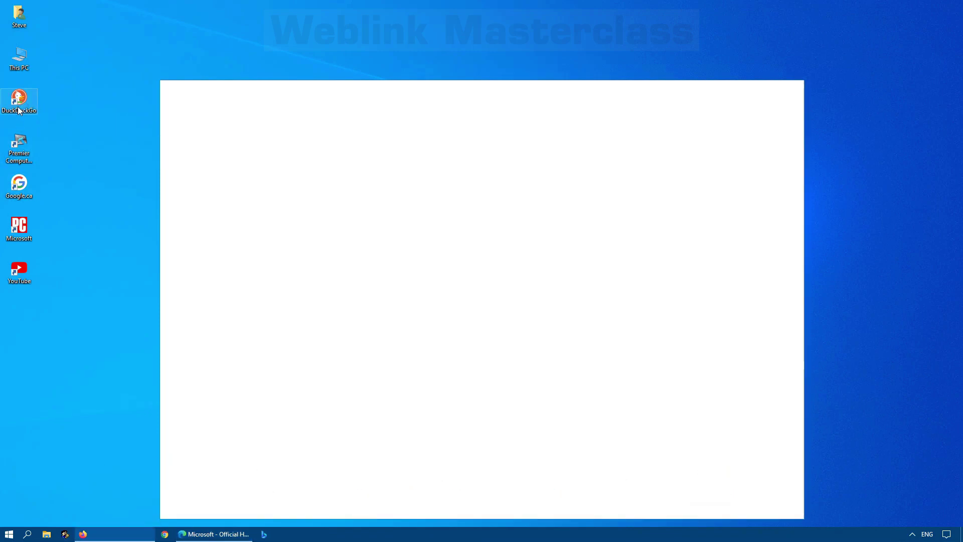
{"action": "mouse_move", "coordinate": [124, 536]}
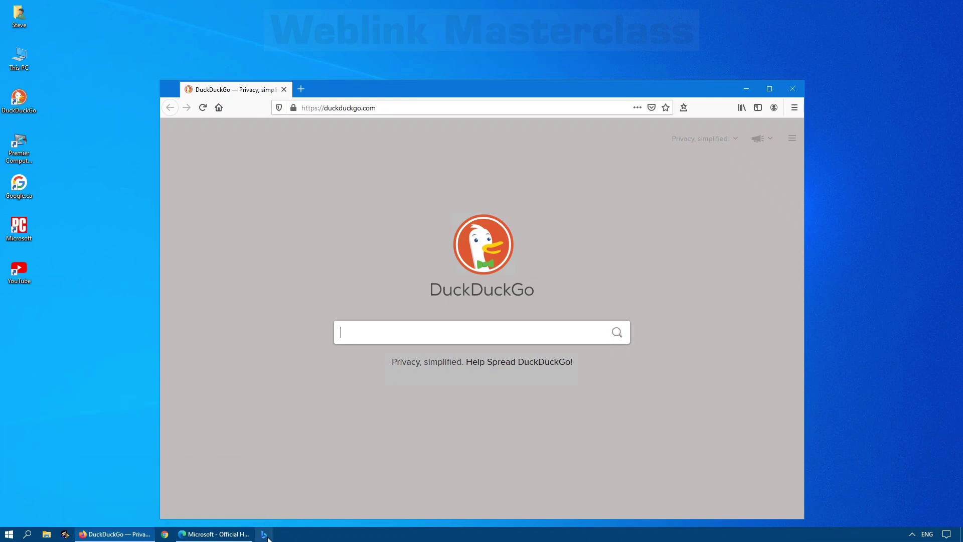
Pin the YouTube shortcut to the taskbar and launch YouTube from its new icon.
{"action": "right_click", "coordinate": [3, 271]}
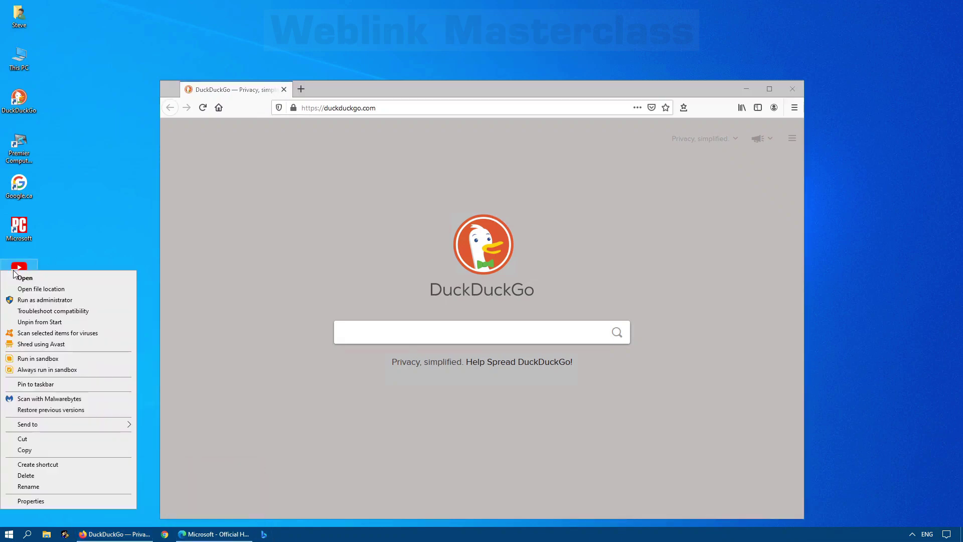
{"action": "left_click", "coordinate": [37, 384]}
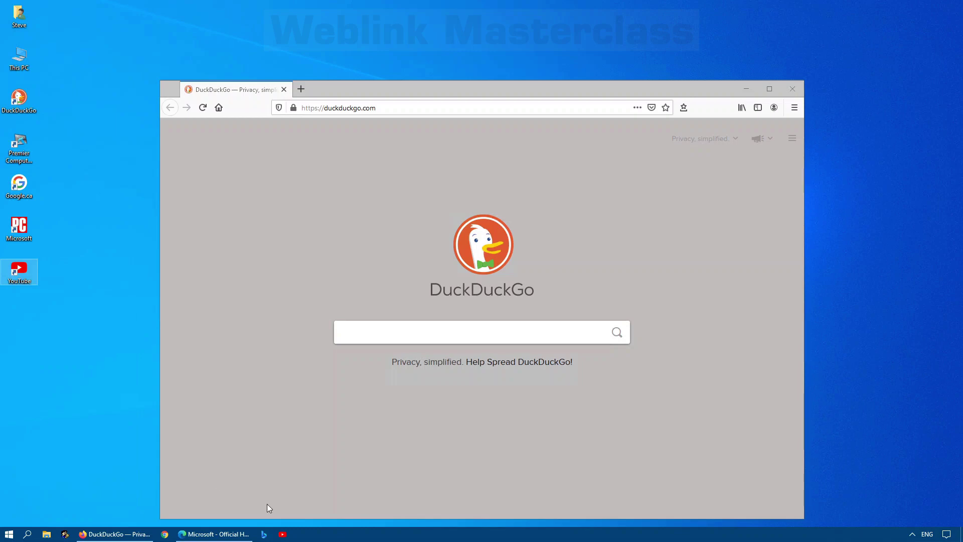
{"action": "left_click", "coordinate": [283, 534]}
Close the YouTube and DuckDuckGo browser windows, leaving the Microsoft page in Edge.
{"action": "mouse_move", "coordinate": [315, 534]}
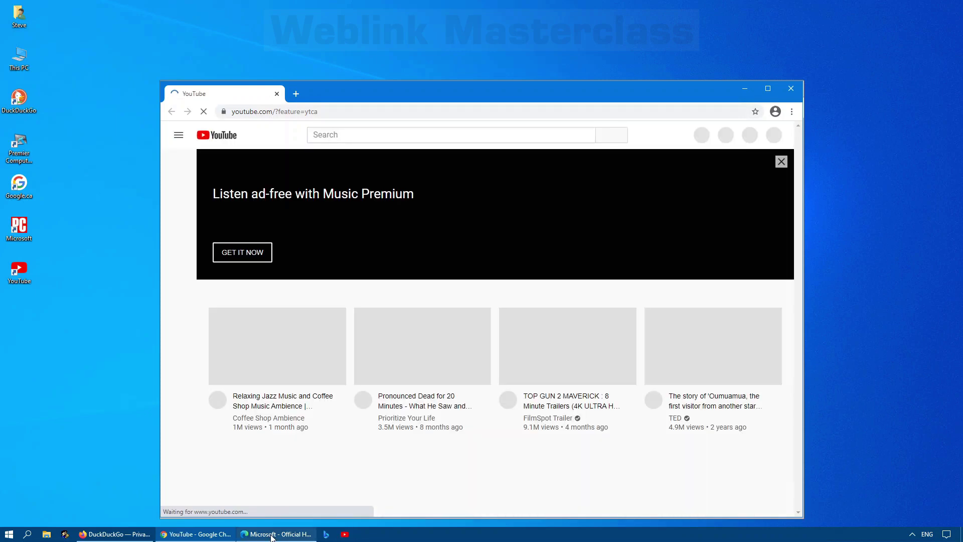
{"action": "mouse_move", "coordinate": [272, 535]}
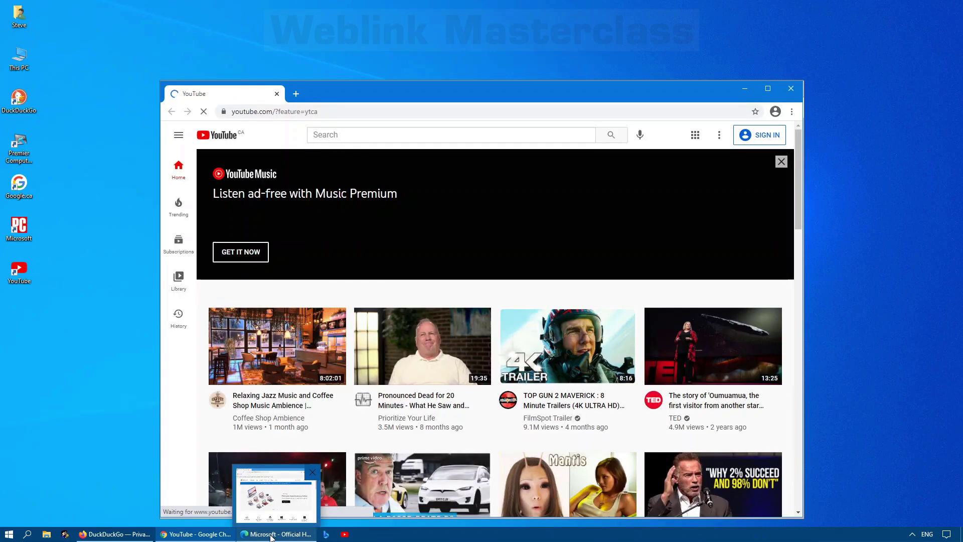
{"action": "left_click", "coordinate": [797, 92]}
{"action": "left_click", "coordinate": [798, 92]}
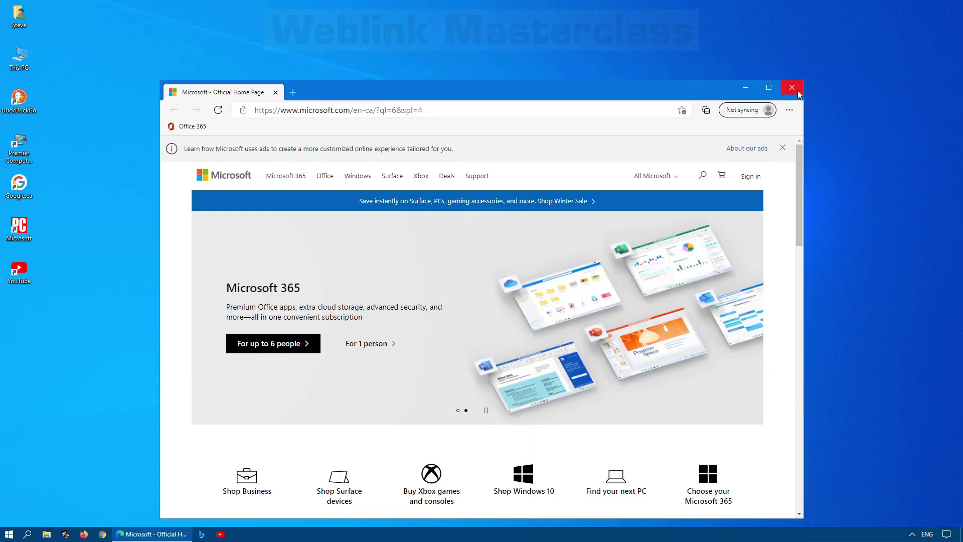
Close the Microsoft page in Edge and unpin the YouTube tile from Start.
{"action": "left_click", "coordinate": [798, 92]}
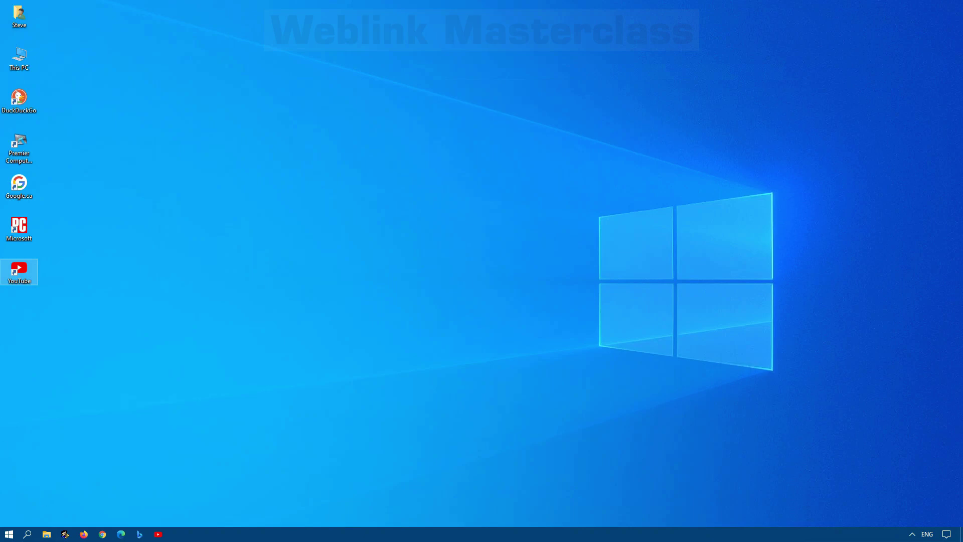
{"action": "left_click", "coordinate": [9, 535]}
{"action": "right_click", "coordinate": [202, 494]}
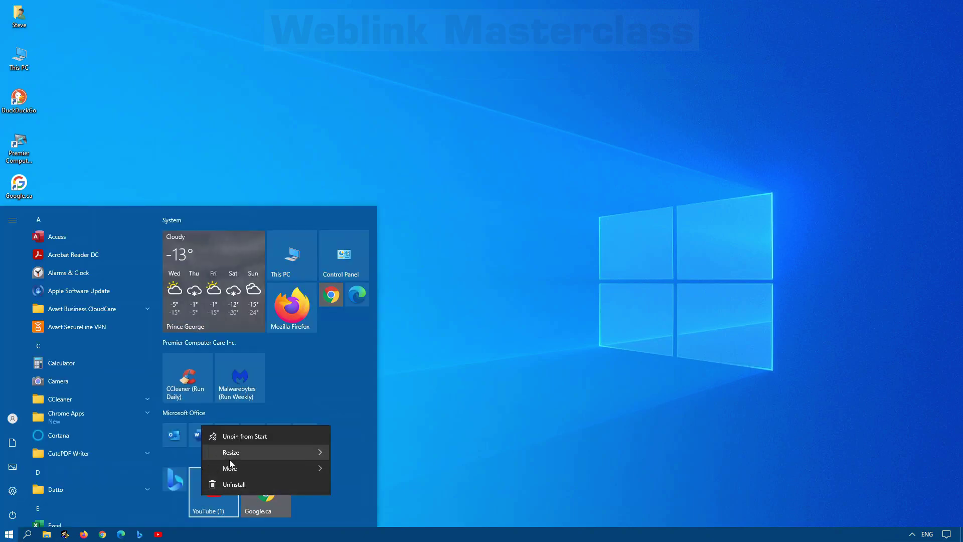
{"action": "left_click", "coordinate": [251, 437]}
Unpin the Google.ca and Bing tiles, then close the Start menu.
{"action": "right_click", "coordinate": [254, 485]}
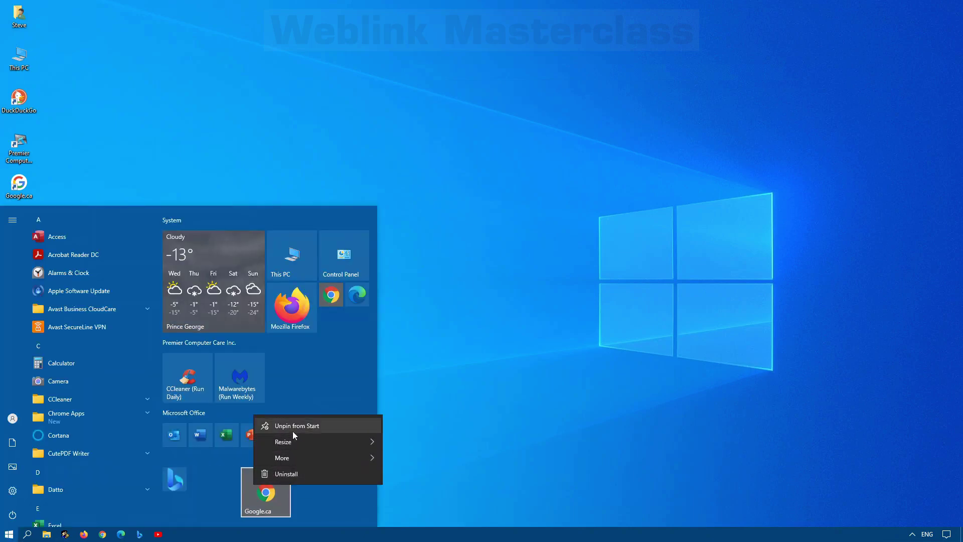
{"action": "left_click", "coordinate": [294, 427]}
{"action": "right_click", "coordinate": [178, 477]}
{"action": "left_click", "coordinate": [220, 434]}
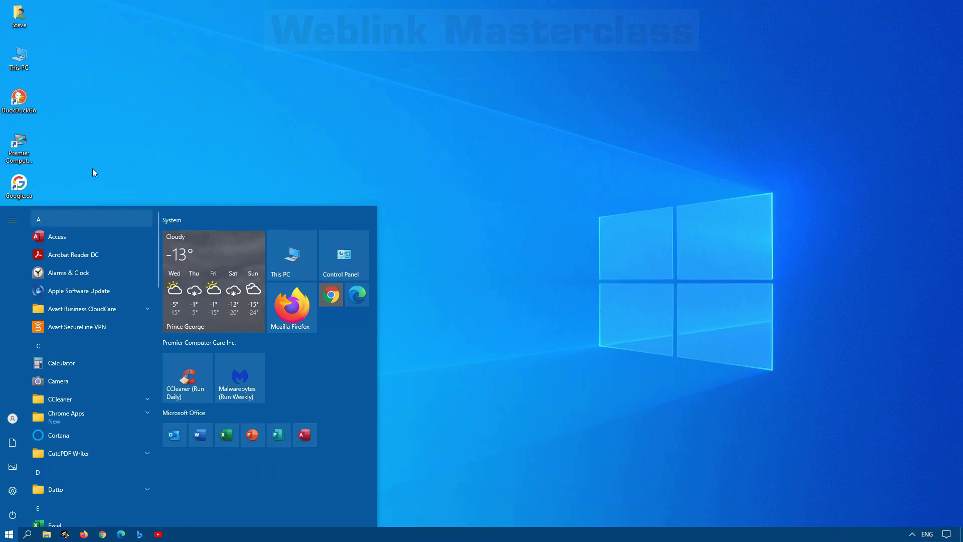
{"action": "left_click", "coordinate": [92, 166]}
From This PC, browse to the user's profile folder under C:\Users.
{"action": "double_click", "coordinate": [19, 58]}
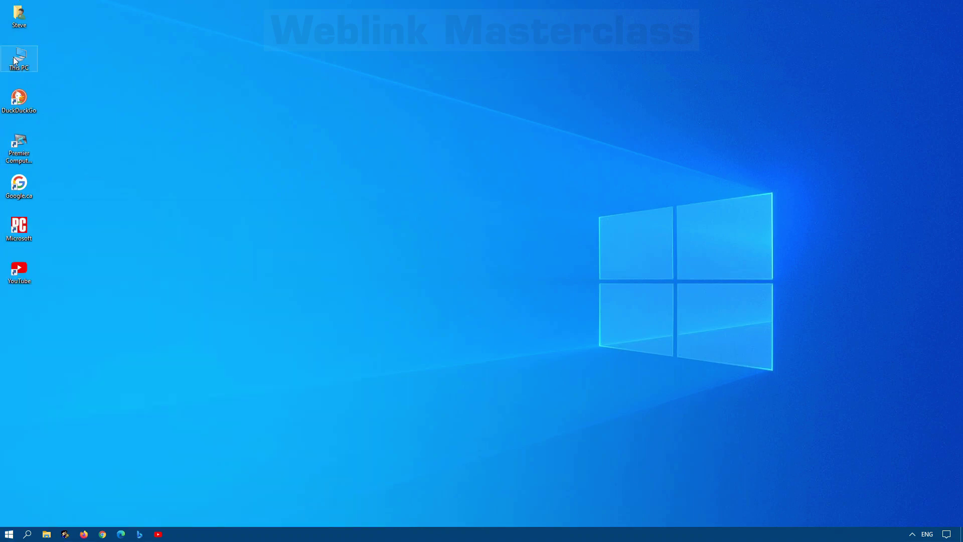
{"action": "double_click", "coordinate": [403, 324]}
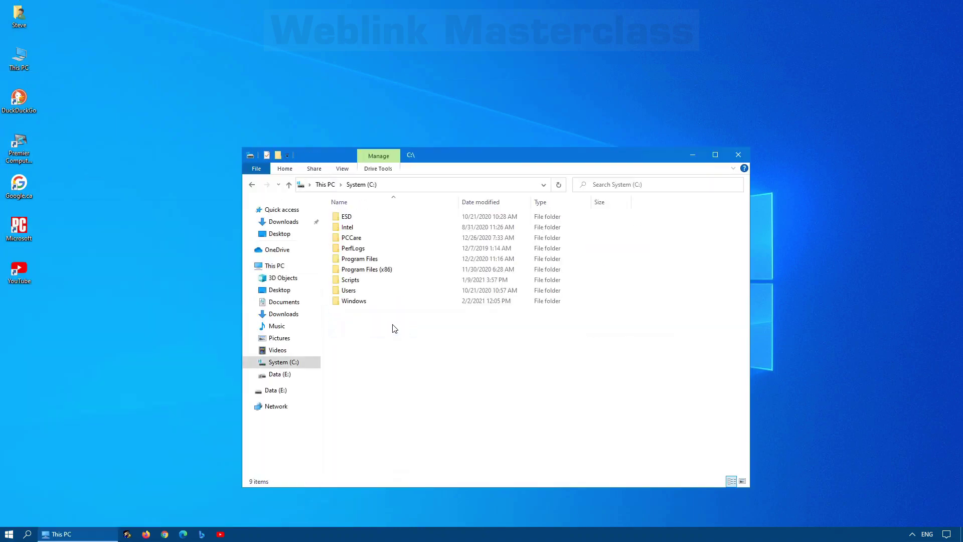
{"action": "left_click", "coordinate": [350, 290]}
{"action": "double_click", "coordinate": [349, 290]}
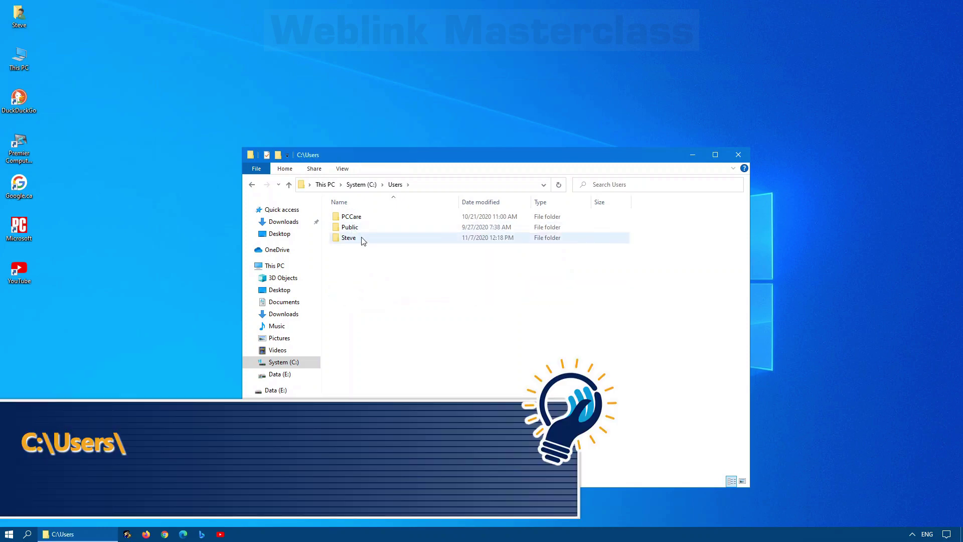
{"action": "left_click", "coordinate": [354, 240]}
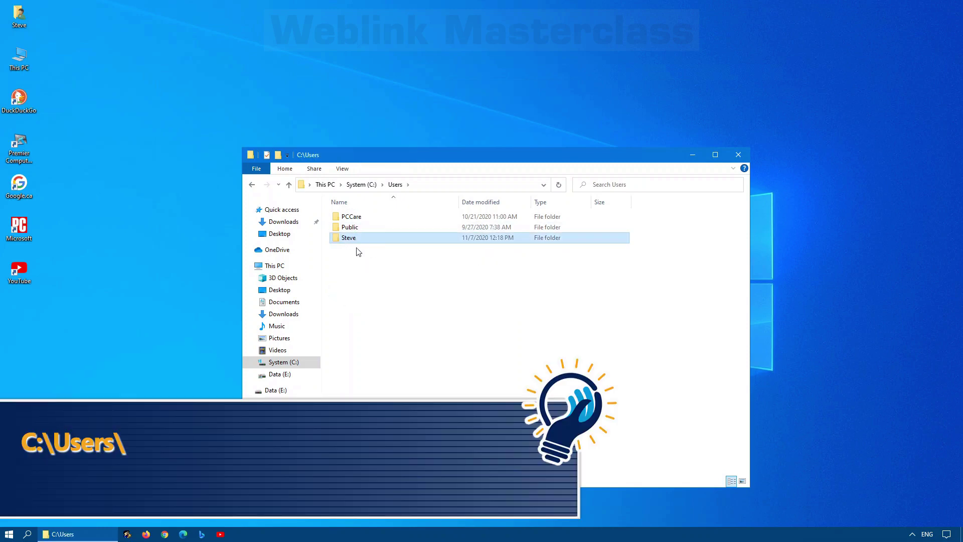
{"action": "double_click", "coordinate": [356, 241]}
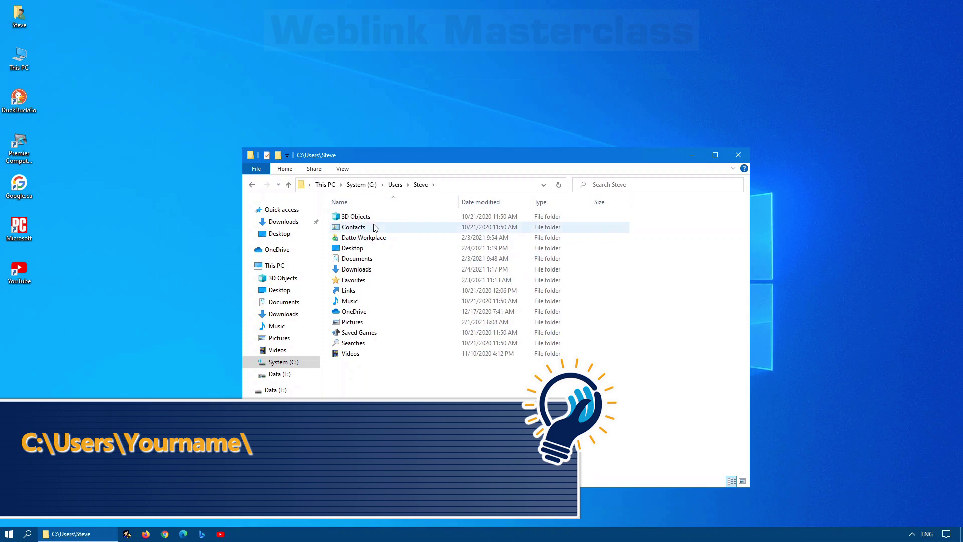
Jump to the hidden AppData folder by adding \appdata to the address bar path.
{"action": "left_click", "coordinate": [449, 187]}
{"action": "left_click", "coordinate": [449, 186]}
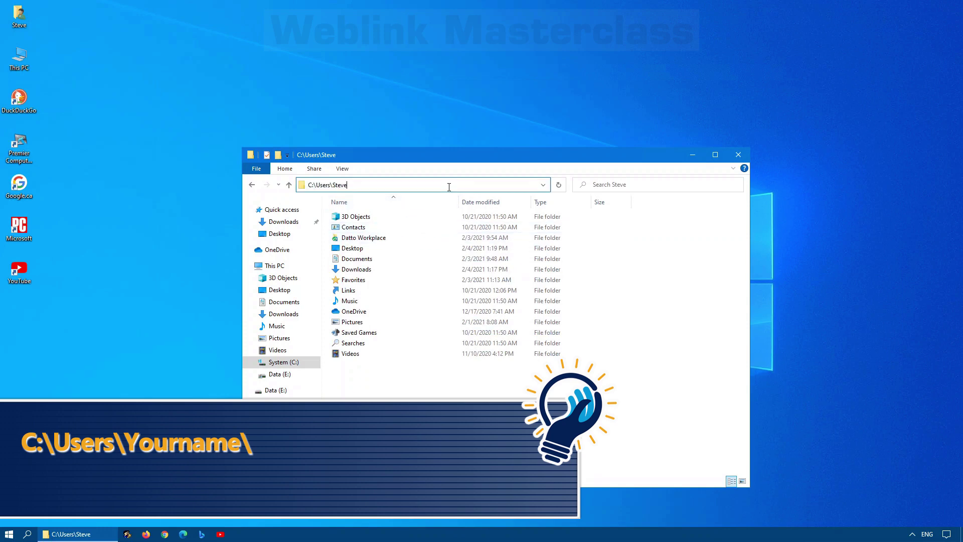
{"action": "type", "text": "\\"}
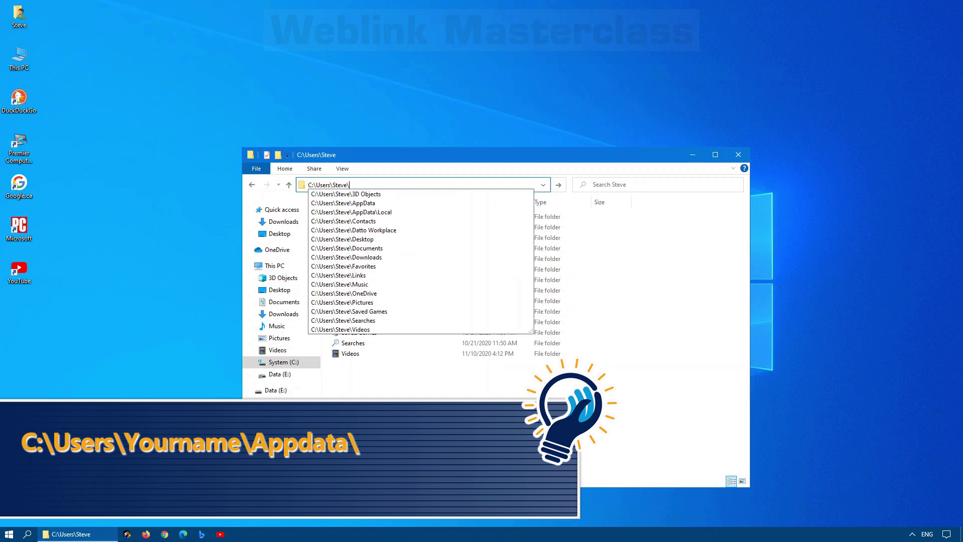
{"action": "type", "text": "appdata"}
{"action": "key", "text": "Return"}
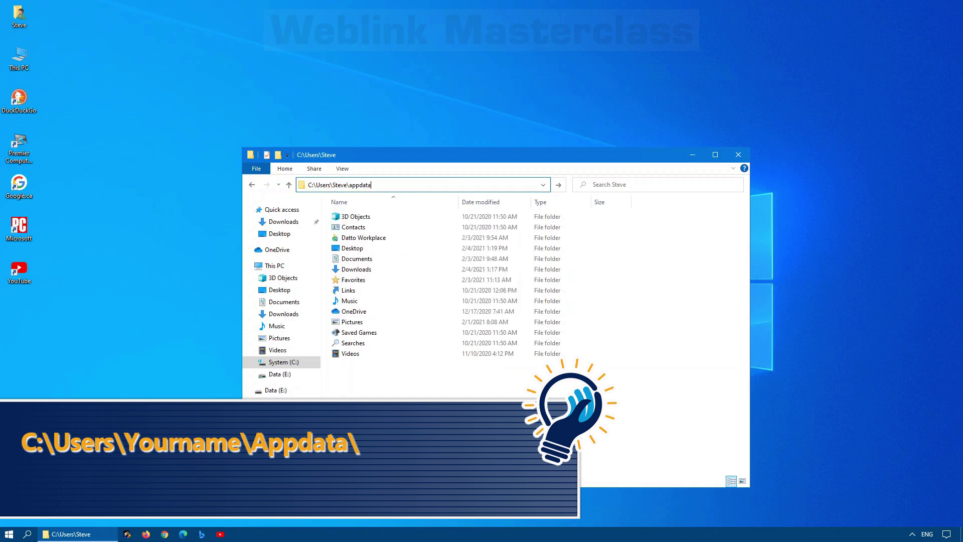
Open Roaming > Microsoft > Windows > Start Menu > Programs.
{"action": "left_click", "coordinate": [352, 240]}
{"action": "double_click", "coordinate": [351, 241]}
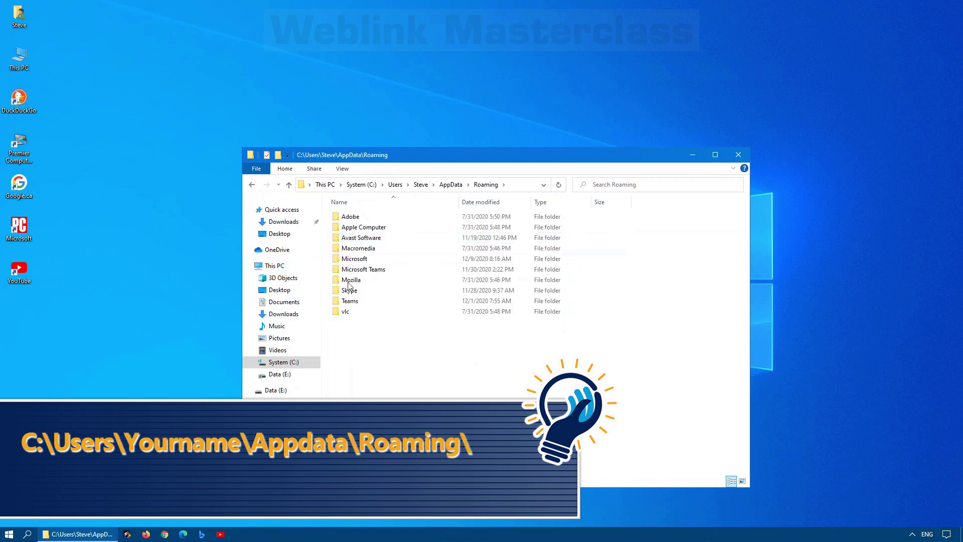
{"action": "double_click", "coordinate": [364, 259]}
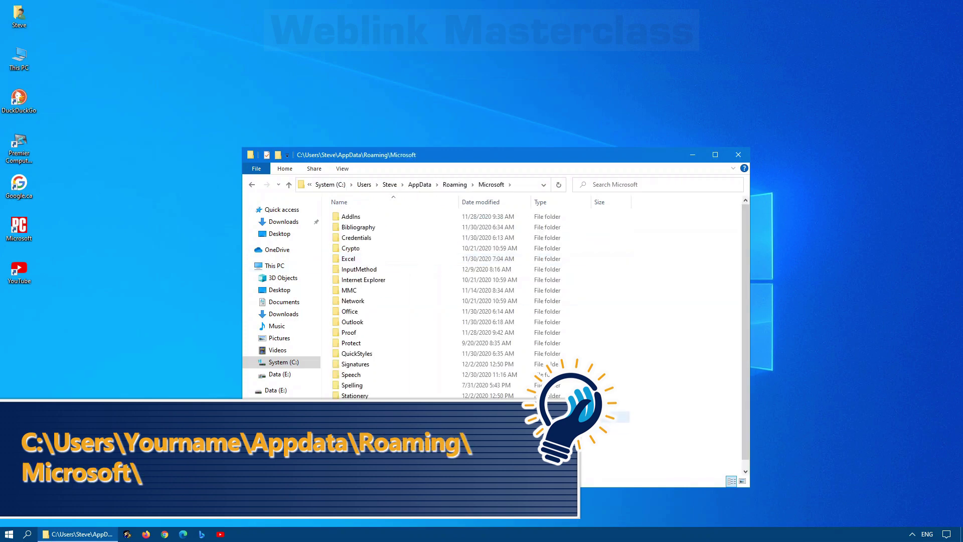
{"action": "scroll", "coordinate": [365, 262], "scroll_direction": "down", "scroll_amount": 1}
{"action": "double_click", "coordinate": [351, 448]}
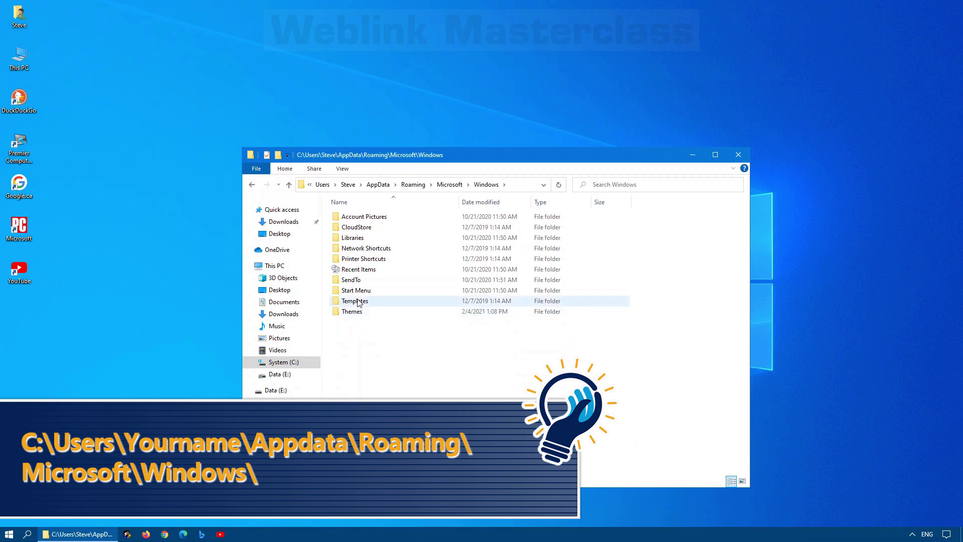
{"action": "double_click", "coordinate": [358, 291]}
{"action": "double_click", "coordinate": [364, 219]}
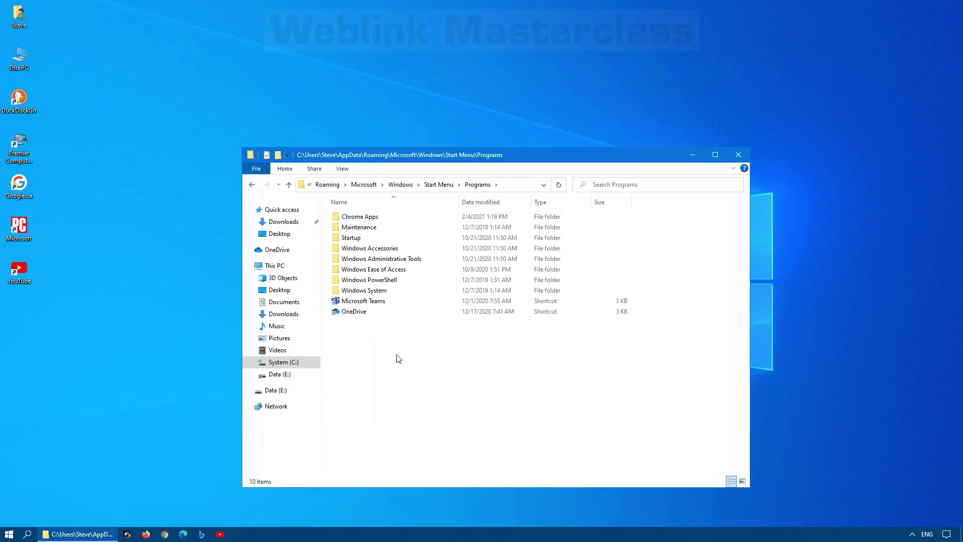
Create a new folder named 'Web Links' in the Programs folder.
{"action": "right_click", "coordinate": [396, 357]}
{"action": "mouse_move", "coordinate": [333, 477]}
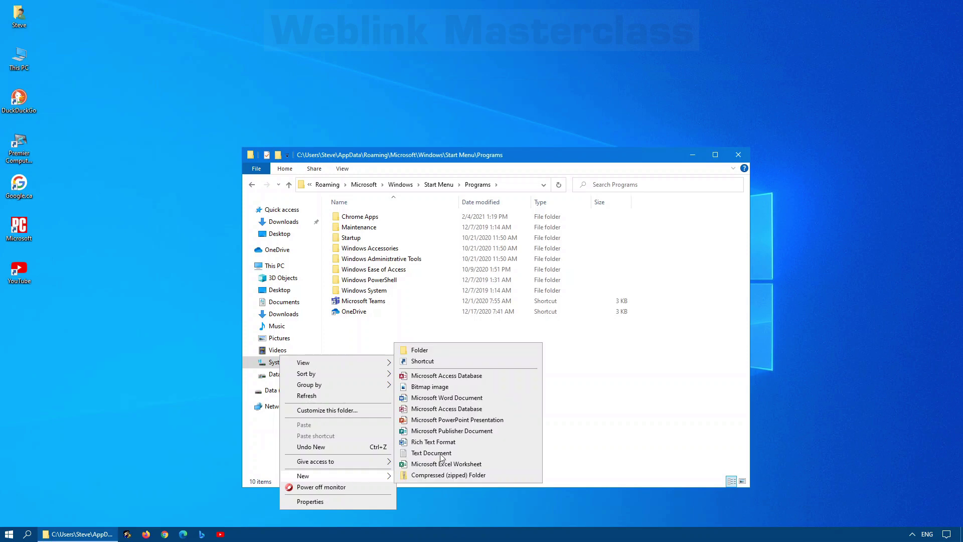
{"action": "left_click", "coordinate": [442, 350]}
{"action": "type", "text": "We"}
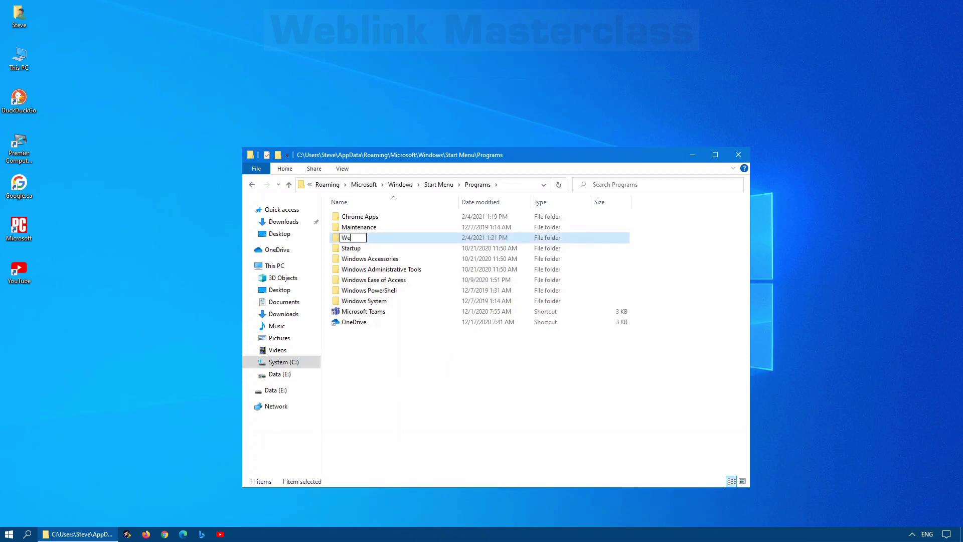
{"action": "type", "text": "b Links"}
{"action": "key", "text": "Return"}
Rename the folder to '1-Web Links' and open it.
{"action": "left_click", "coordinate": [354, 241]}
{"action": "left_click", "coordinate": [10, 534]}
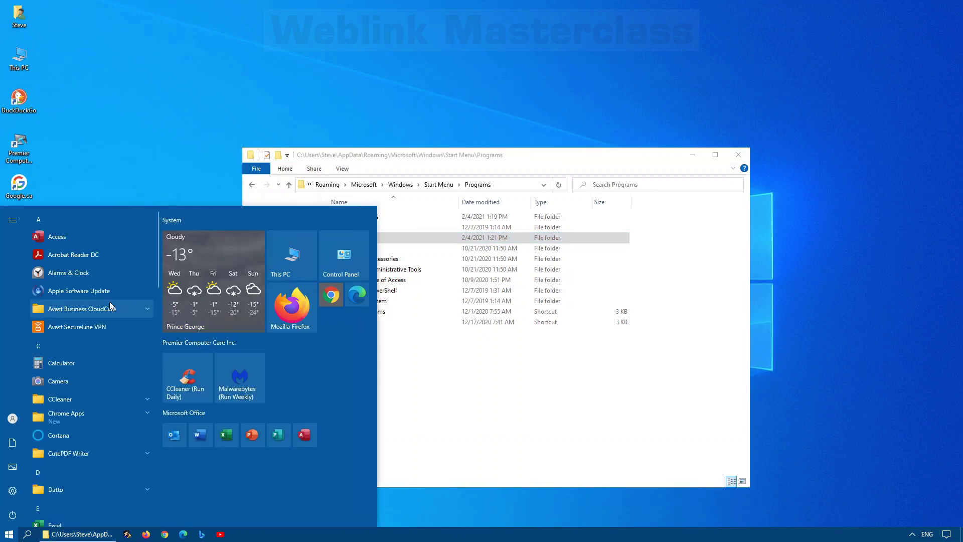
{"action": "left_click", "coordinate": [464, 447]}
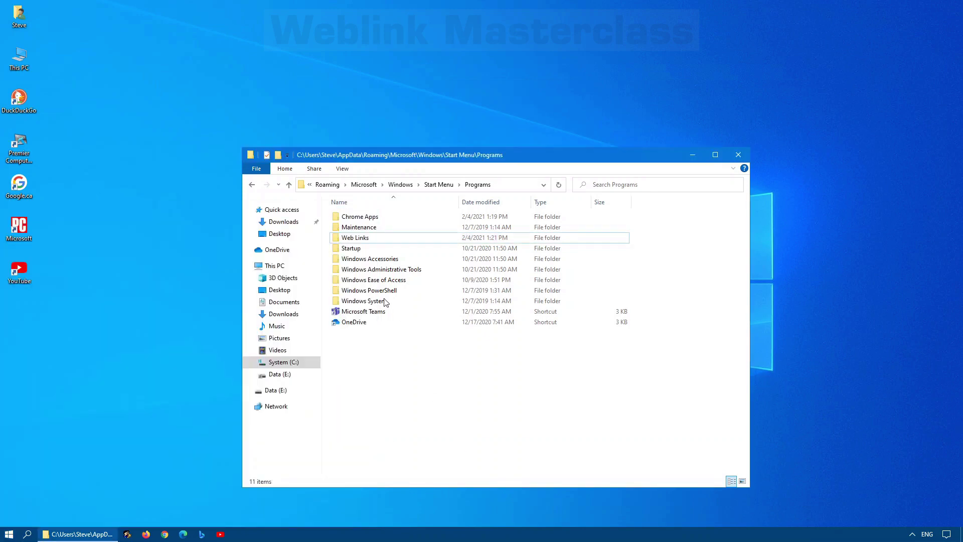
{"action": "left_click", "coordinate": [344, 239]}
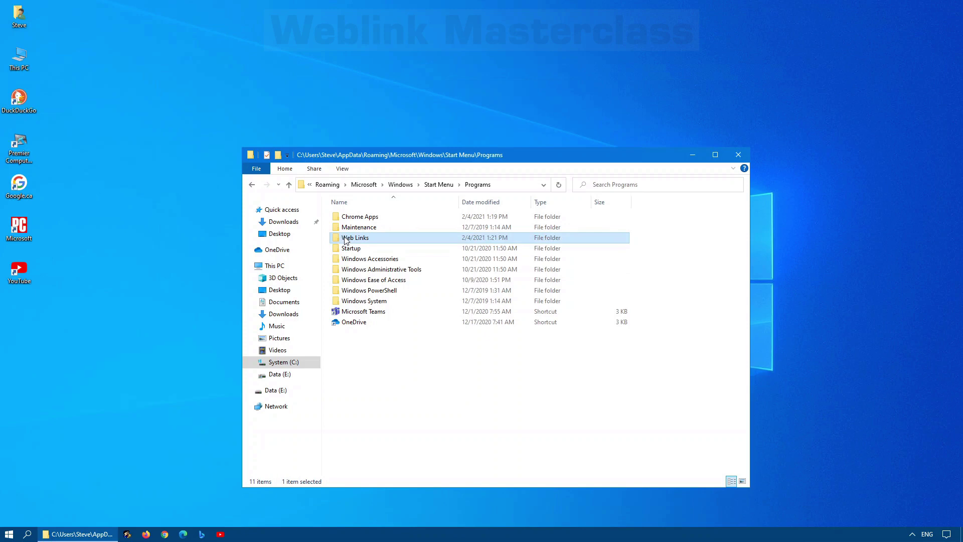
{"action": "left_click", "coordinate": [368, 237]}
{"action": "type", "text": "1-"}
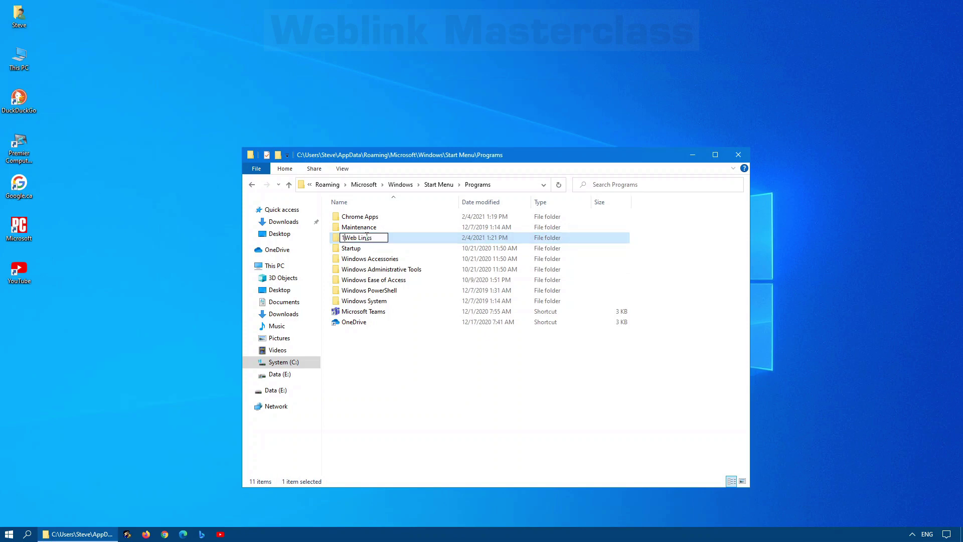
{"action": "key", "text": "Return"}
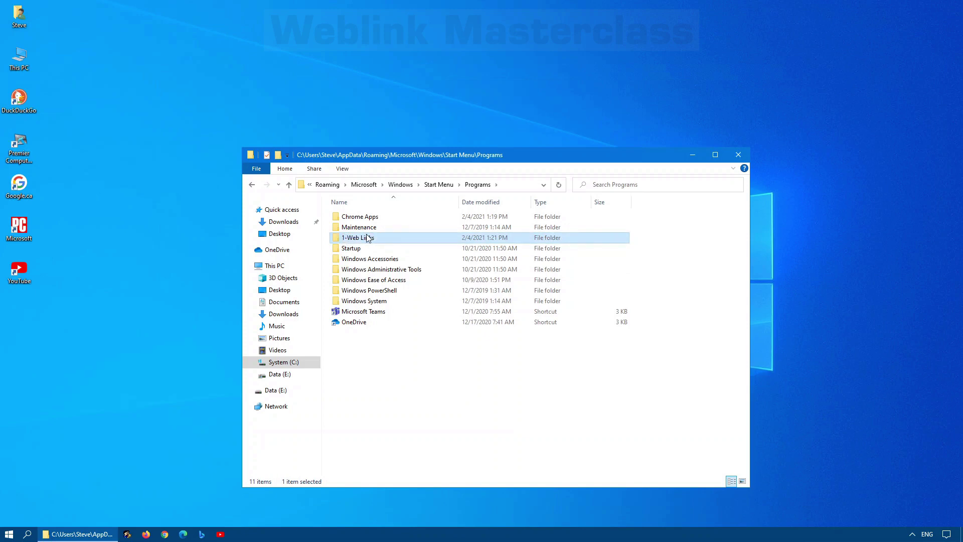
{"action": "double_click", "coordinate": [375, 239]}
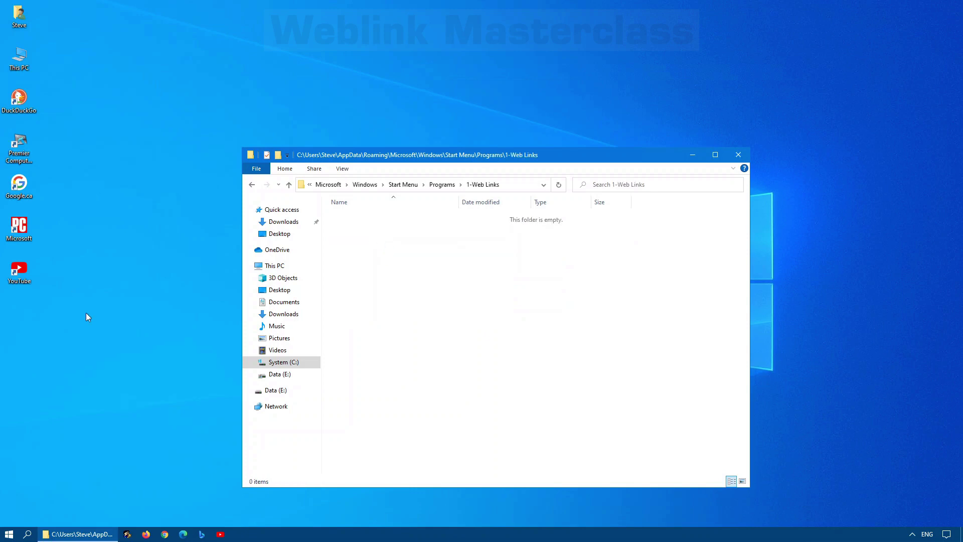
Move the five website shortcuts into 1-Web Links and test DuckDuckGo from Start > 1-Web Links.
{"action": "left_click_drag", "start_coordinate": [86, 317], "coordinate": [503, 262]}
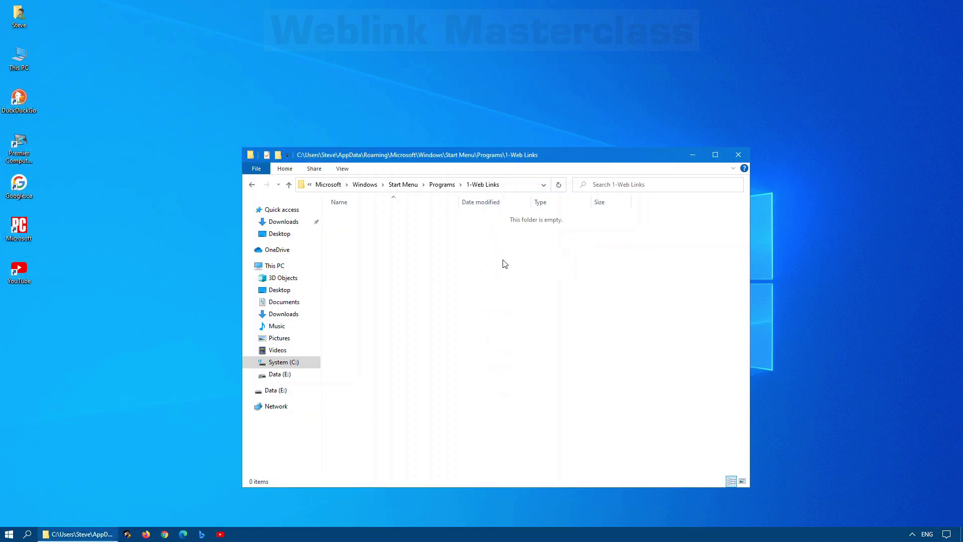
{"action": "left_click", "coordinate": [458, 351]}
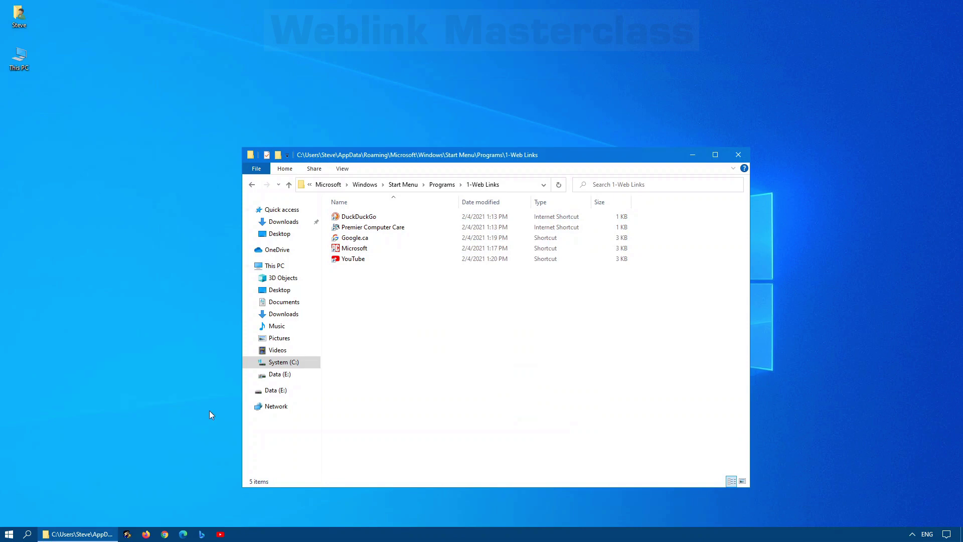
{"action": "left_click", "coordinate": [9, 535]}
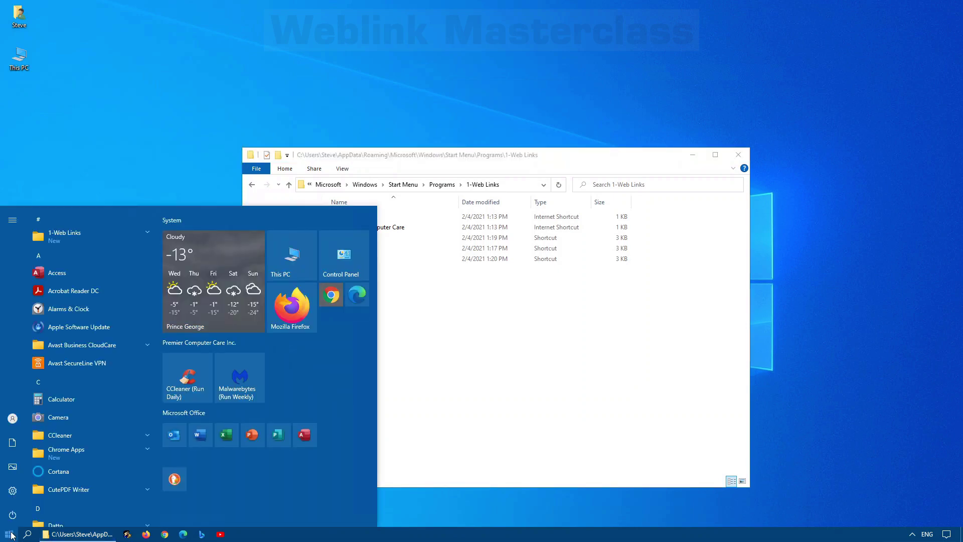
{"action": "left_click", "coordinate": [73, 236]}
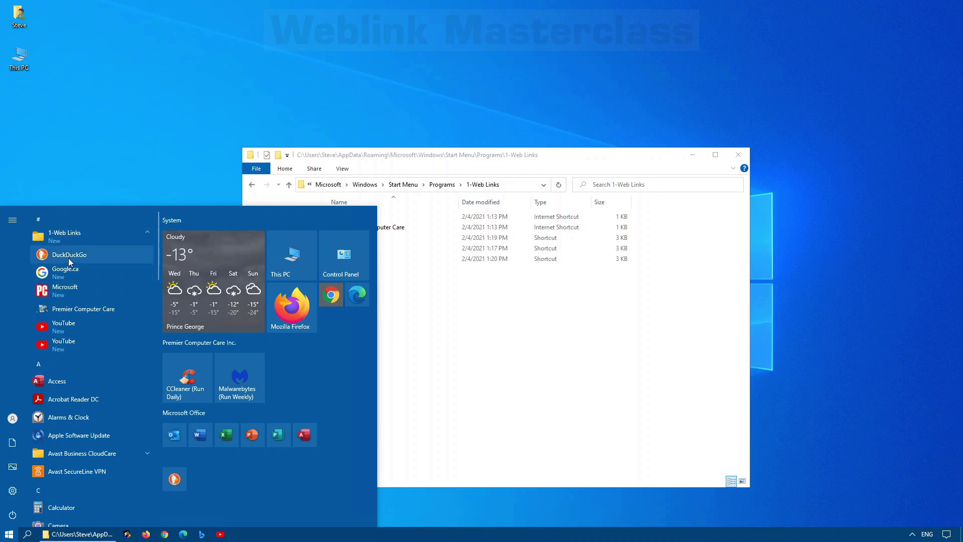
{"action": "left_click", "coordinate": [69, 256]}
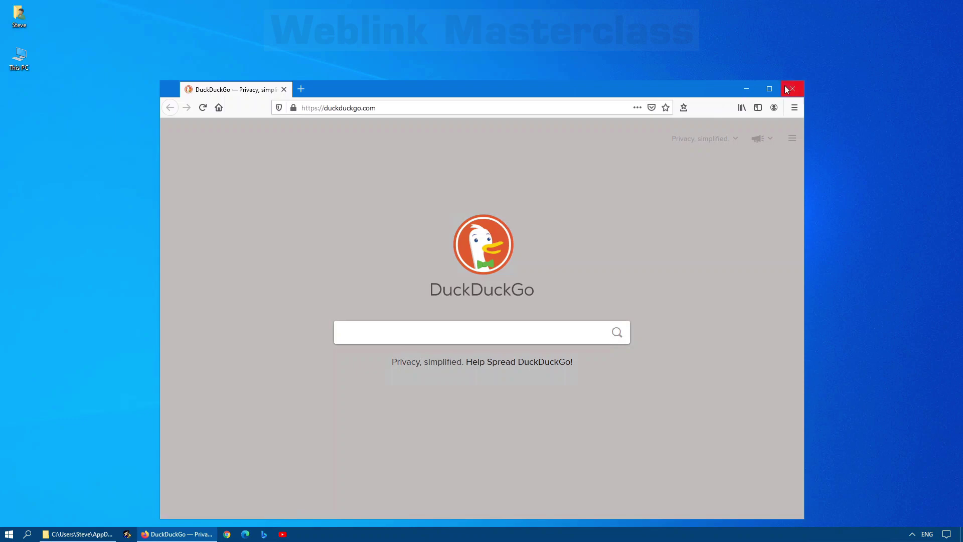
{"action": "left_click", "coordinate": [787, 89]}
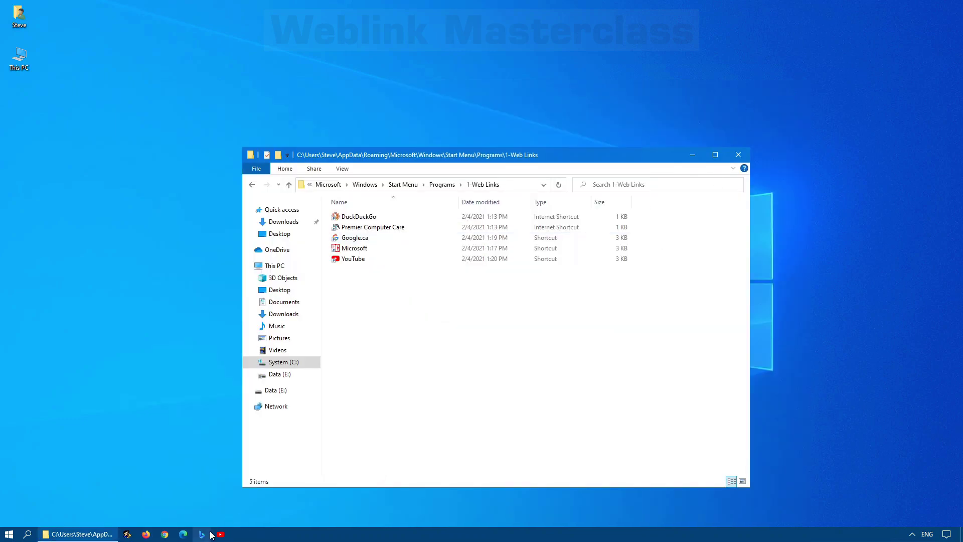
Unpin YouTube and Bing from the taskbar and close the 1-Web Links window.
{"action": "right_click", "coordinate": [220, 534]}
{"action": "left_click", "coordinate": [214, 516]}
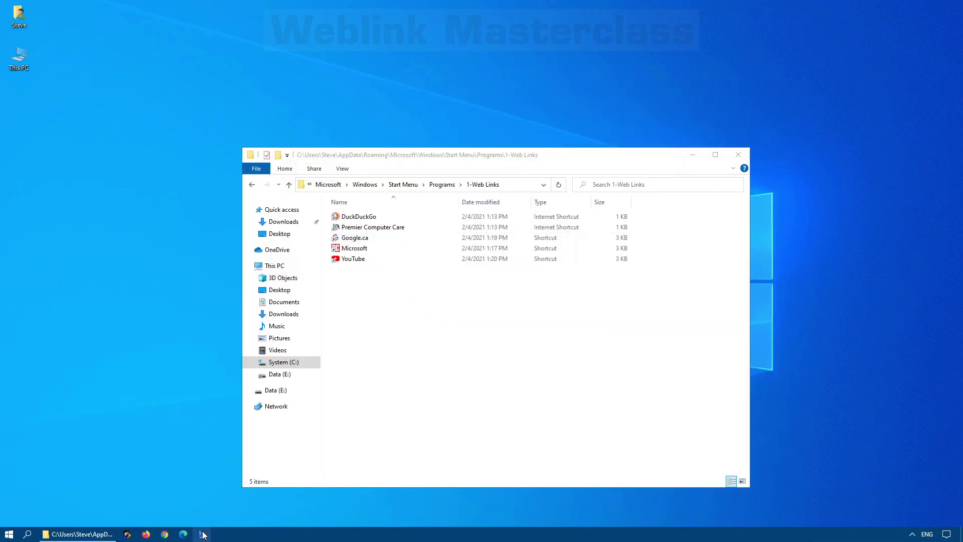
{"action": "right_click", "coordinate": [201, 535]}
{"action": "left_click", "coordinate": [205, 514]}
{"action": "left_click", "coordinate": [739, 155]}
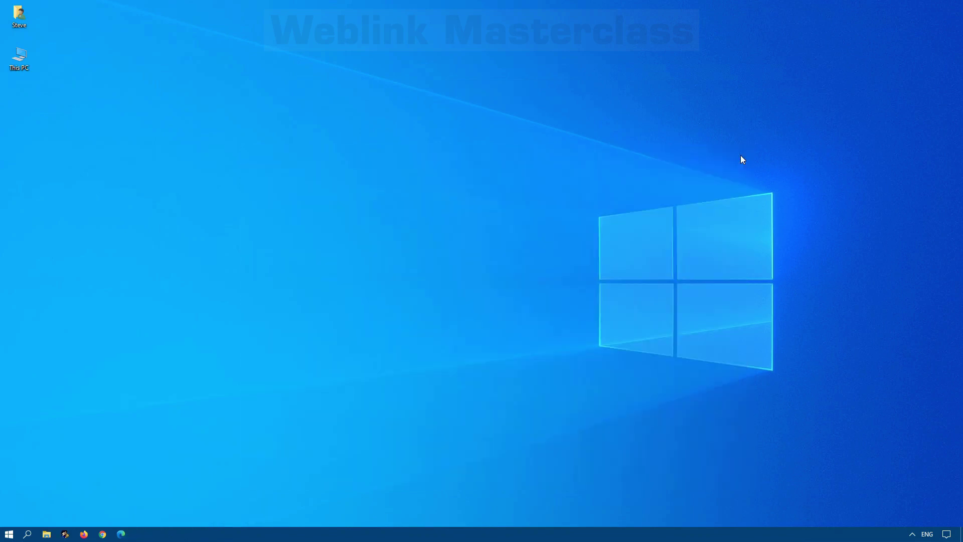
Start a new taskbar toolbar and browse to the user's profile folder in C:\Users.
{"action": "right_click", "coordinate": [661, 537]}
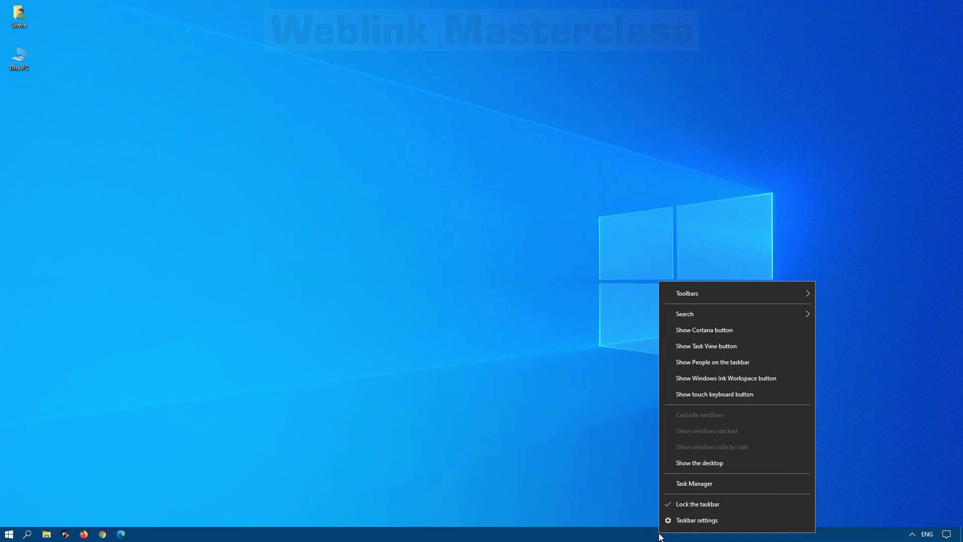
{"action": "mouse_move", "coordinate": [746, 294]}
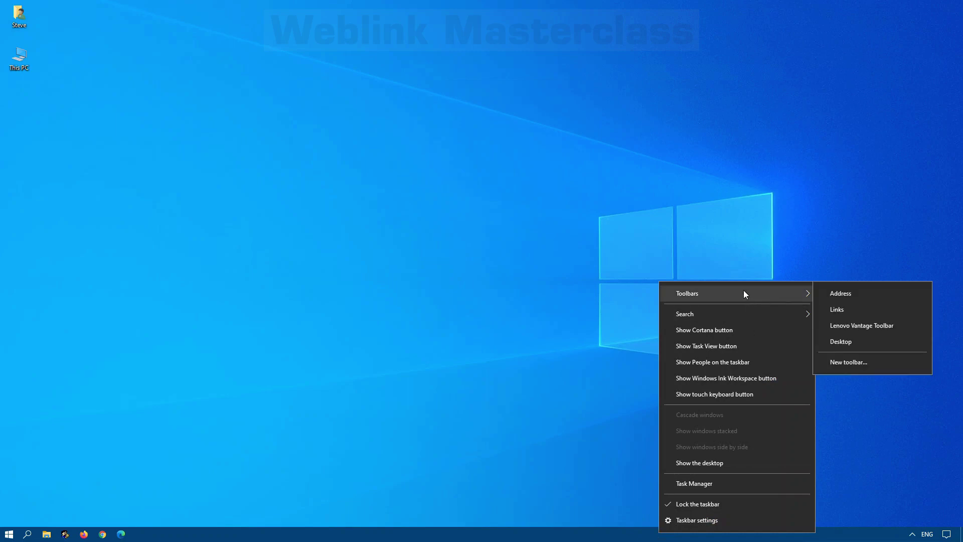
{"action": "left_click", "coordinate": [856, 360]}
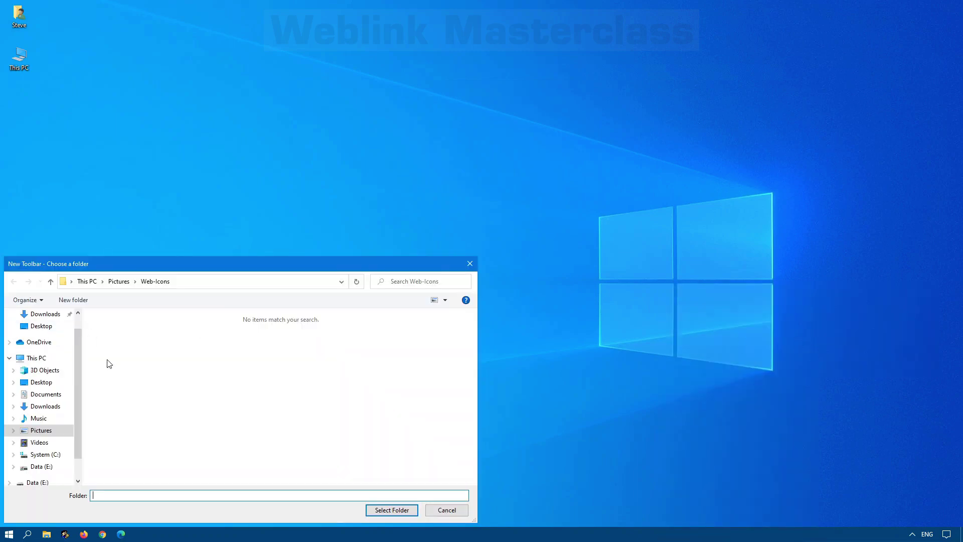
{"action": "left_click", "coordinate": [46, 454]}
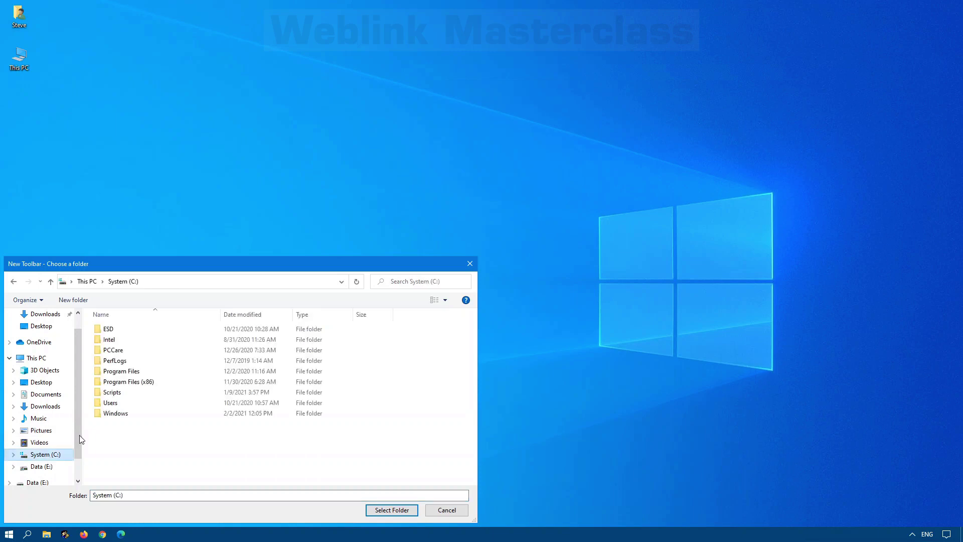
{"action": "double_click", "coordinate": [110, 406]}
{"action": "double_click", "coordinate": [117, 351]}
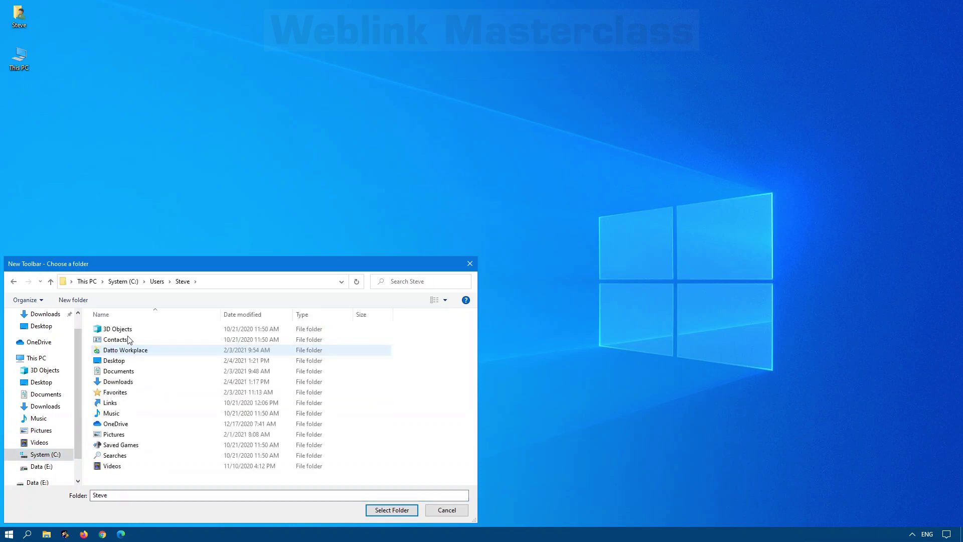
Enter the path AppData\Roaming\Microsoft\Windows\Start Menu using address-bar suggestions.
{"action": "left_click", "coordinate": [193, 284]}
{"action": "left_click", "coordinate": [193, 283]}
{"action": "type", "text": "\\"}
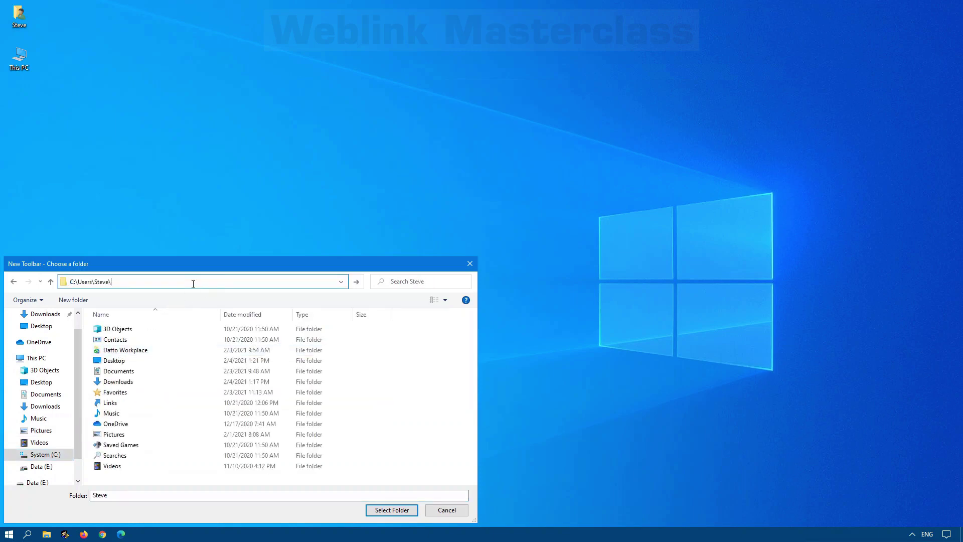
{"action": "type", "text": "appdata\\"}
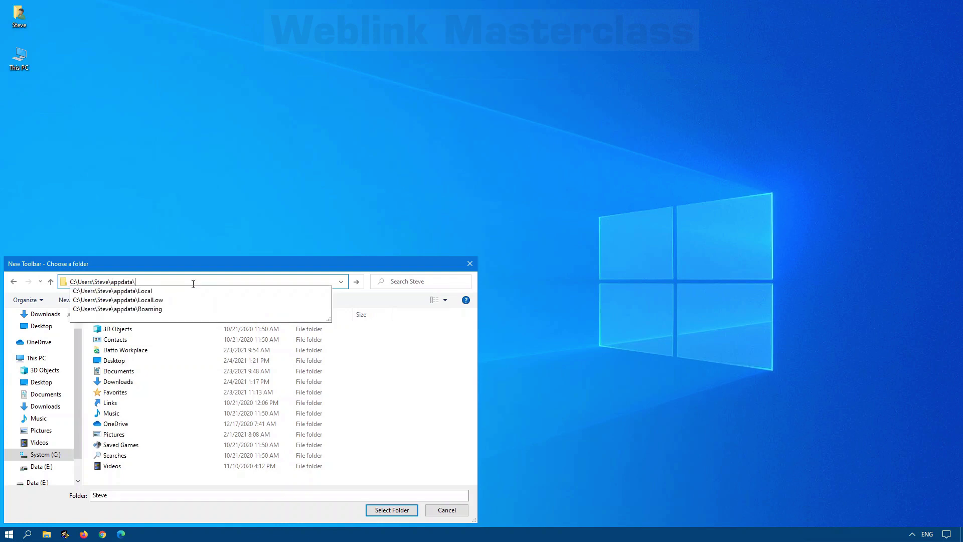
{"action": "type", "text": "mi"}
{"action": "key", "text": "BackSpace"}
{"action": "key", "text": "BackSpace"}
{"action": "key", "text": "Down"}
{"action": "key", "text": "Down"}
{"action": "key", "text": "Down"}
{"action": "type", "text": "\\mi"}
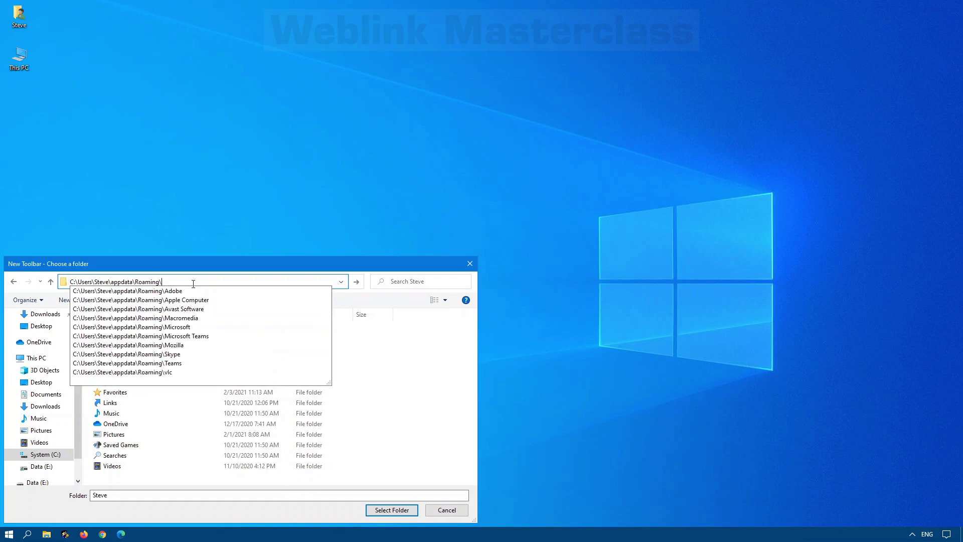
{"action": "key", "text": "Down"}
{"action": "type", "text": "\\w"}
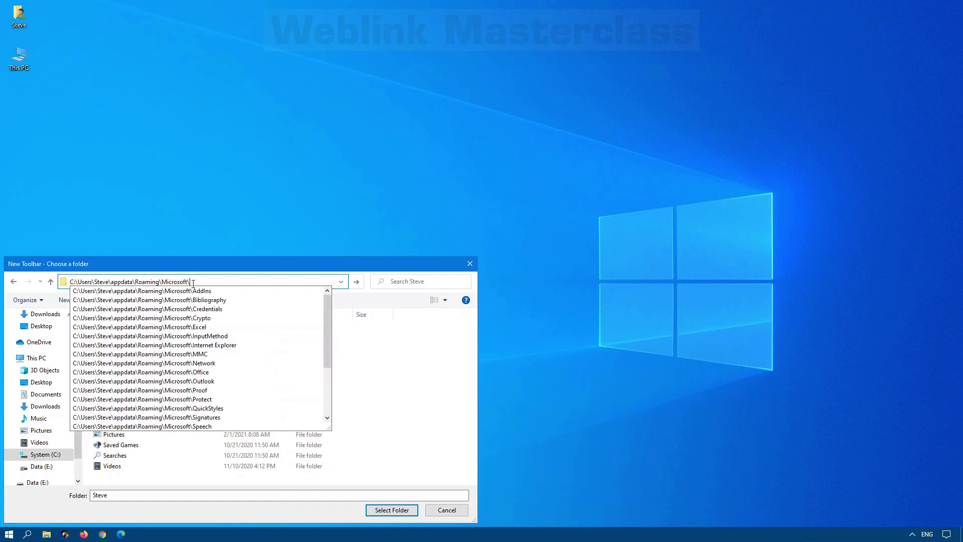
{"action": "key", "text": "Down"}
{"action": "type", "text": "\\s"}
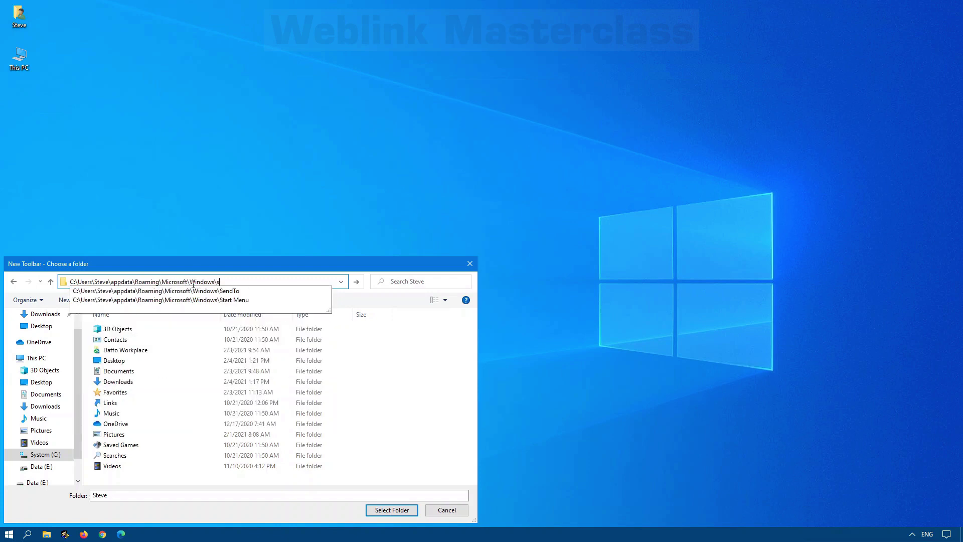
{"action": "key", "text": "Down"}
{"action": "key", "text": "Down"}
{"action": "key", "text": "Return"}
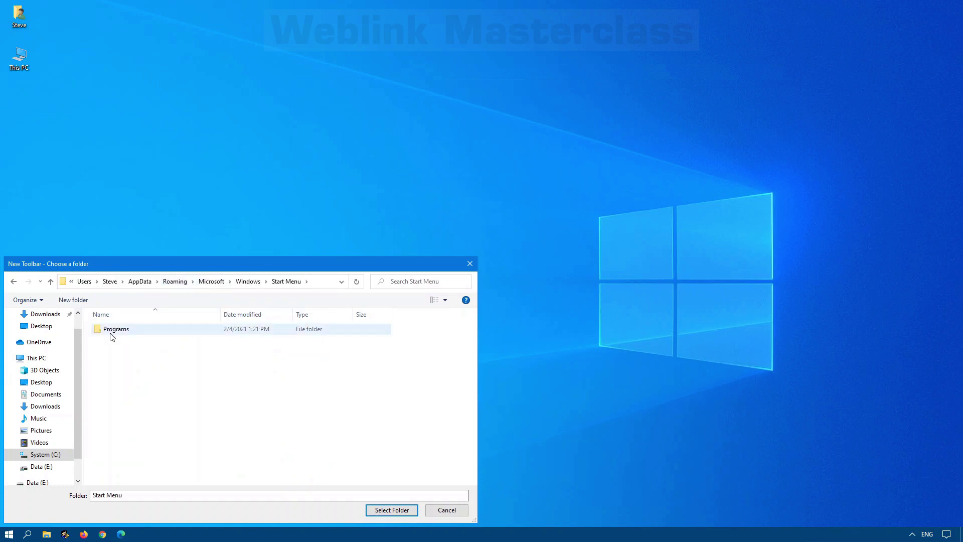
Open Programs and select the 1-Web Links folder as the new toolbar.
{"action": "left_click", "coordinate": [112, 336]}
{"action": "double_click", "coordinate": [112, 335]}
{"action": "left_click", "coordinate": [120, 330]}
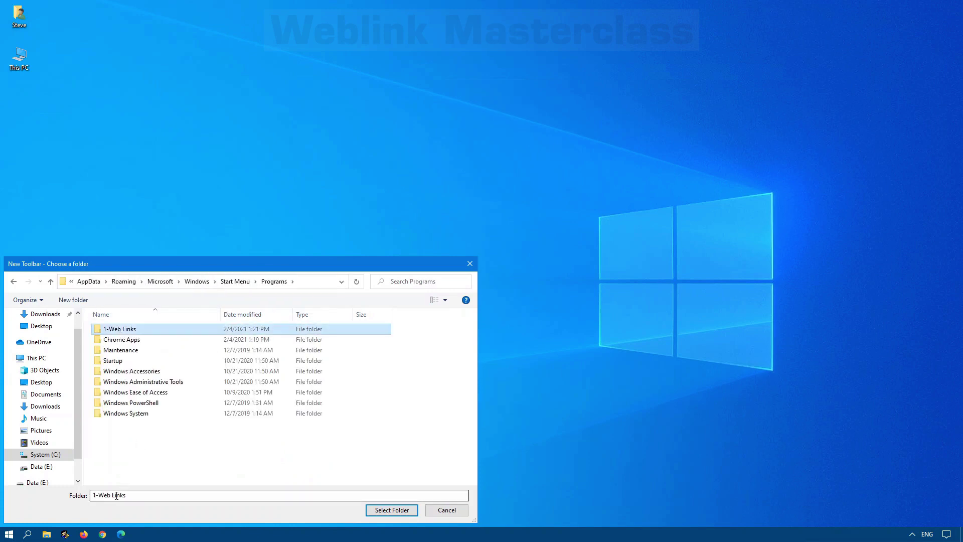
{"action": "left_click", "coordinate": [382, 510]}
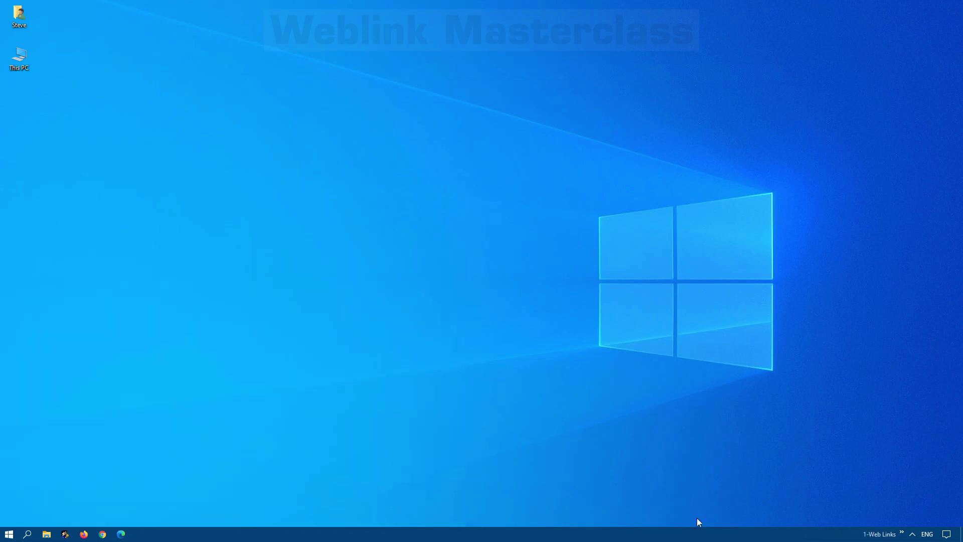
Unlock the taskbar and drag the 1-Web Links toolbar to the taskbar's left end.
{"action": "right_click", "coordinate": [850, 536]}
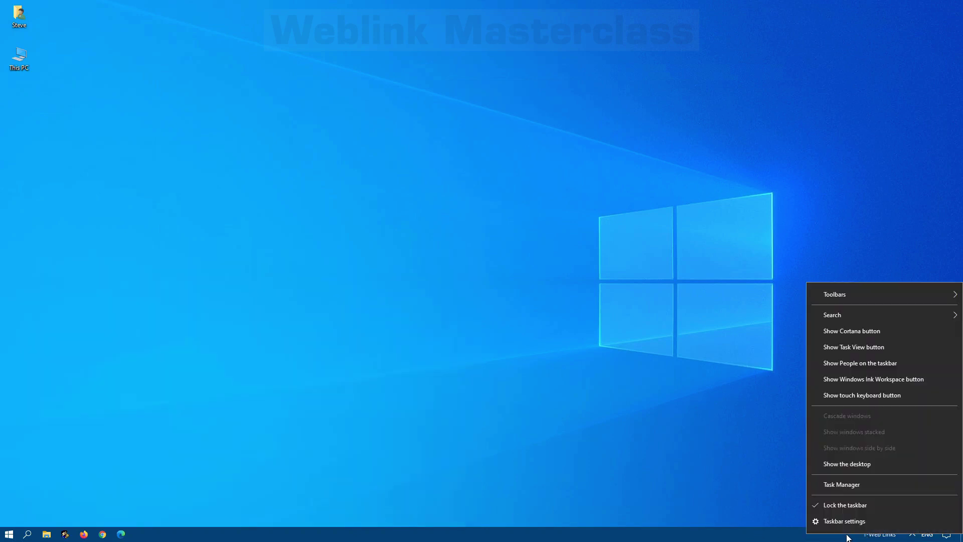
{"action": "left_click", "coordinate": [817, 504]}
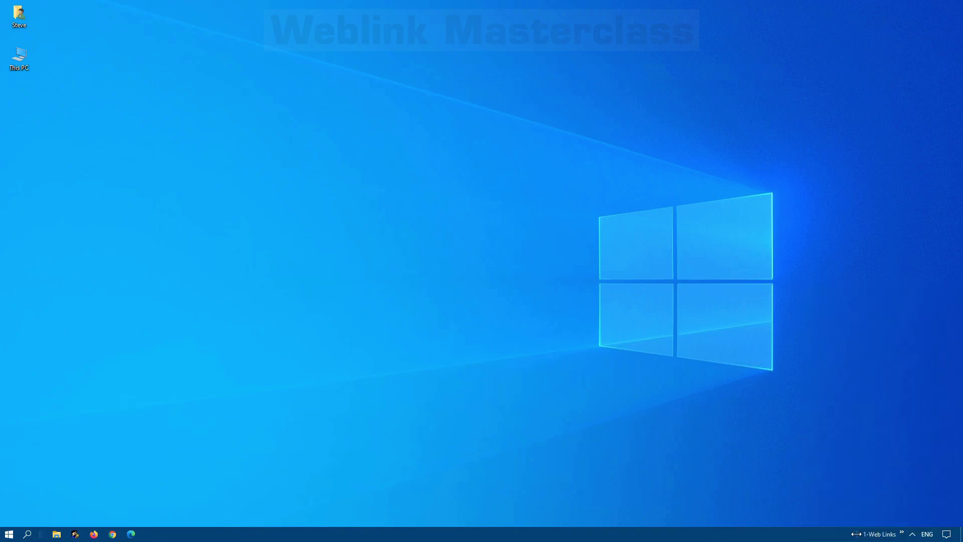
{"action": "left_click_drag", "start_coordinate": [857, 535], "coordinate": [404, 538]}
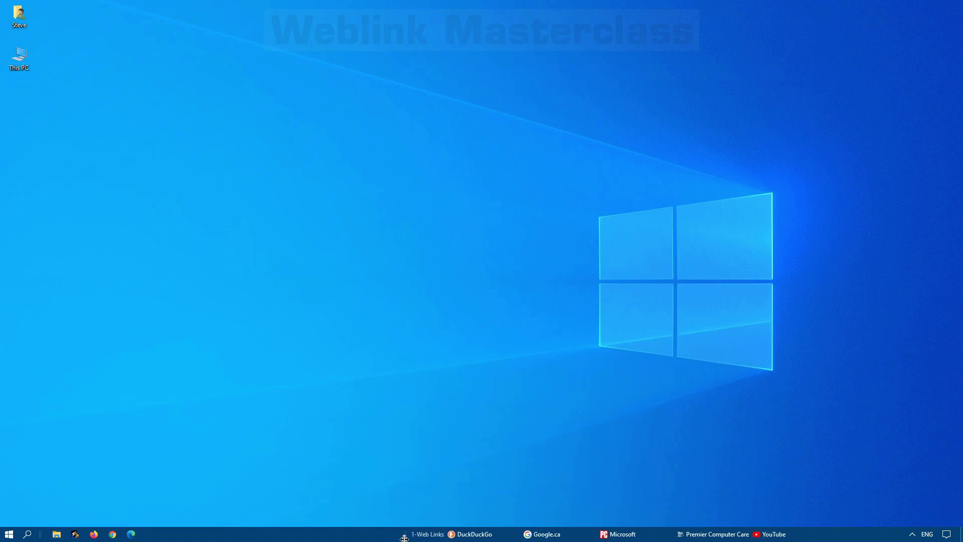
{"action": "left_click_drag", "start_coordinate": [404, 538], "coordinate": [54, 534]}
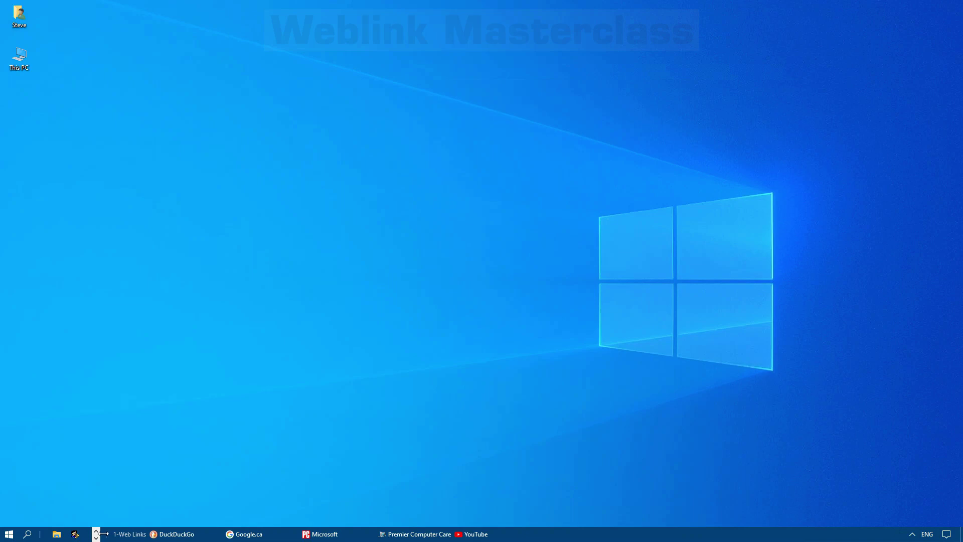
{"action": "left_click_drag", "start_coordinate": [102, 533], "coordinate": [40, 534]}
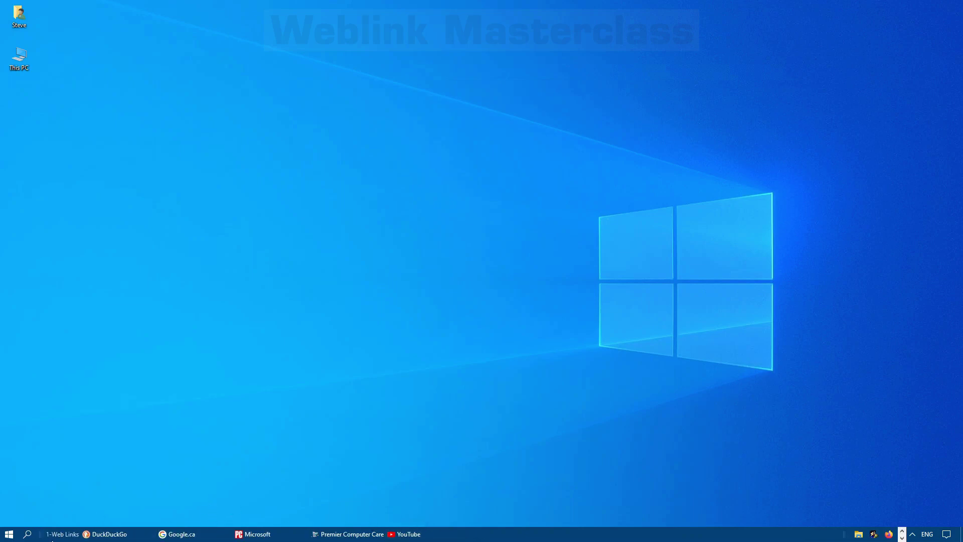
Turn off Show Text and Show title on the 1-Web Links toolbar.
{"action": "right_click", "coordinate": [55, 536]}
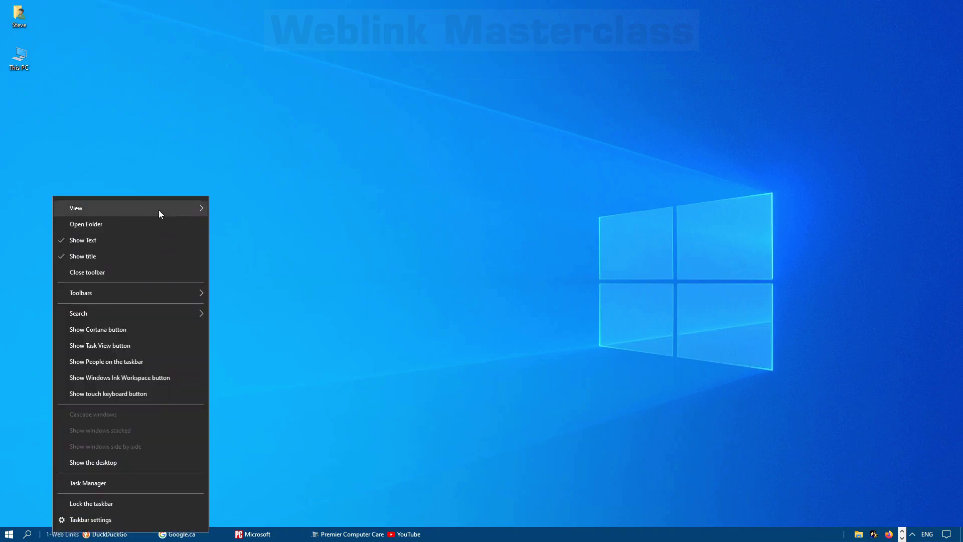
{"action": "left_click", "coordinate": [87, 241]}
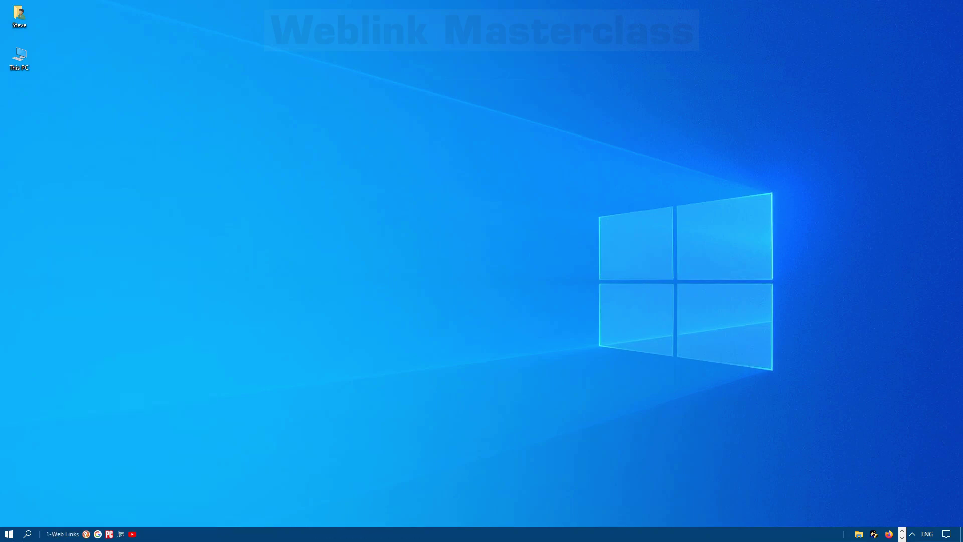
{"action": "right_click", "coordinate": [63, 534]}
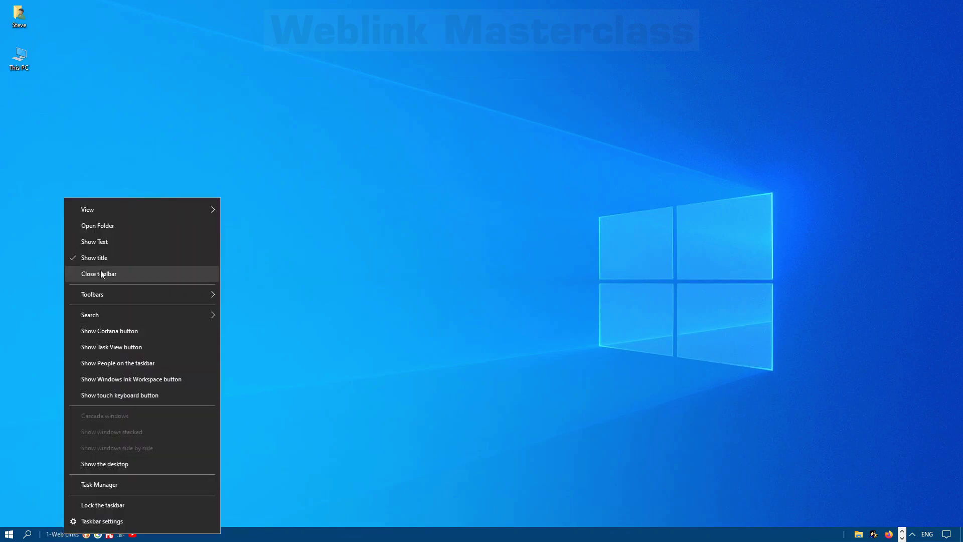
{"action": "left_click", "coordinate": [98, 257]}
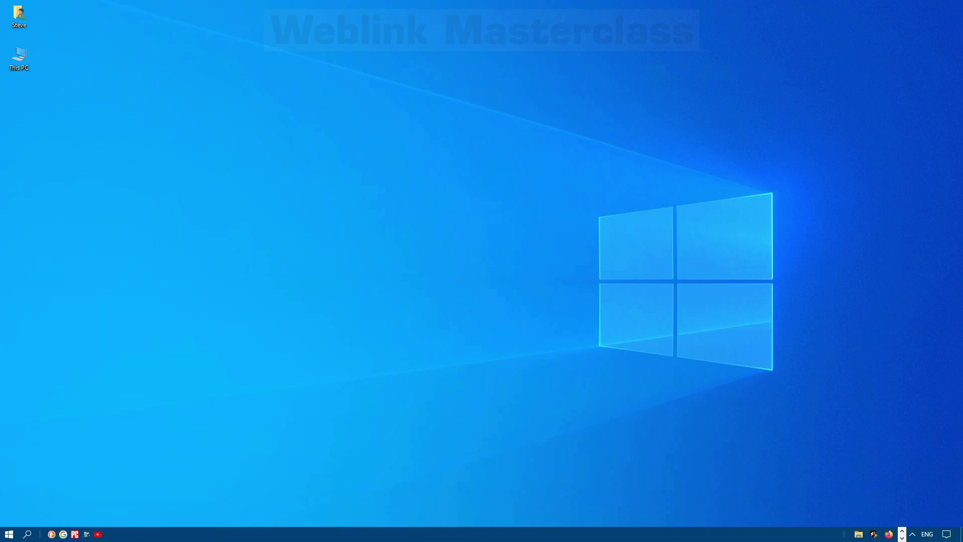
Drag the pinned app icons back beside the web link icons.
{"action": "right_click", "coordinate": [366, 535]}
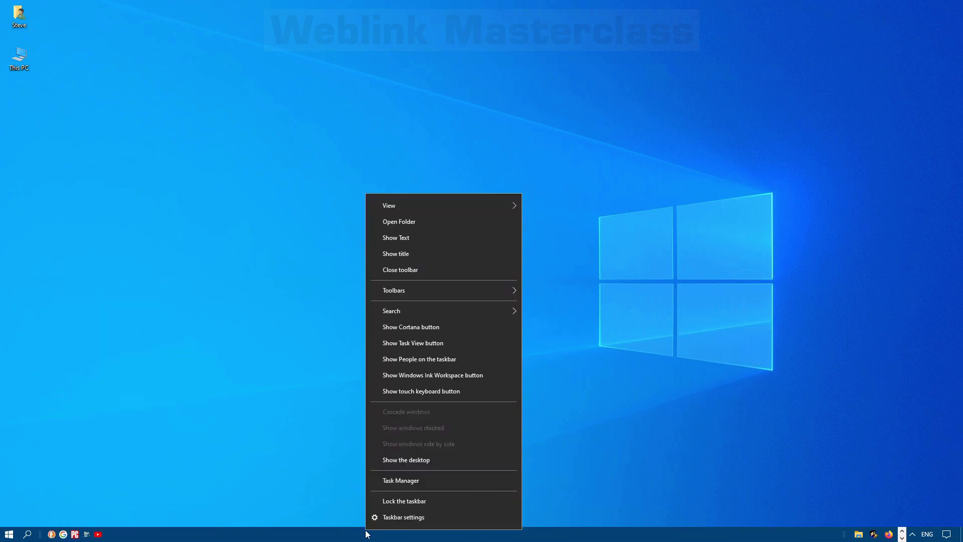
{"action": "left_click", "coordinate": [815, 522]}
{"action": "left_click_drag", "start_coordinate": [845, 534], "coordinate": [113, 536]}
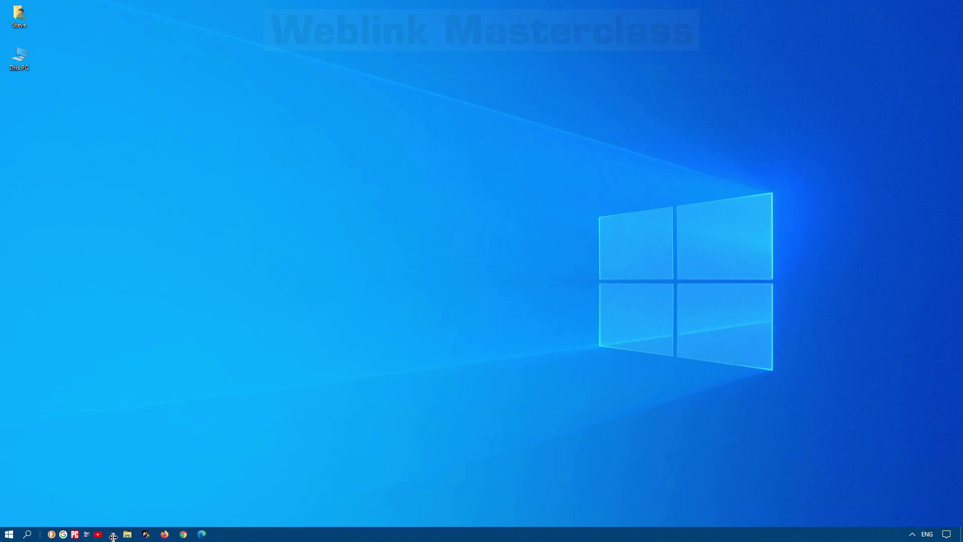
Lock the taskbar, then open YouTube, Google.ca and DuckDuckGo from the toolbar icons.
{"action": "right_click", "coordinate": [280, 535]}
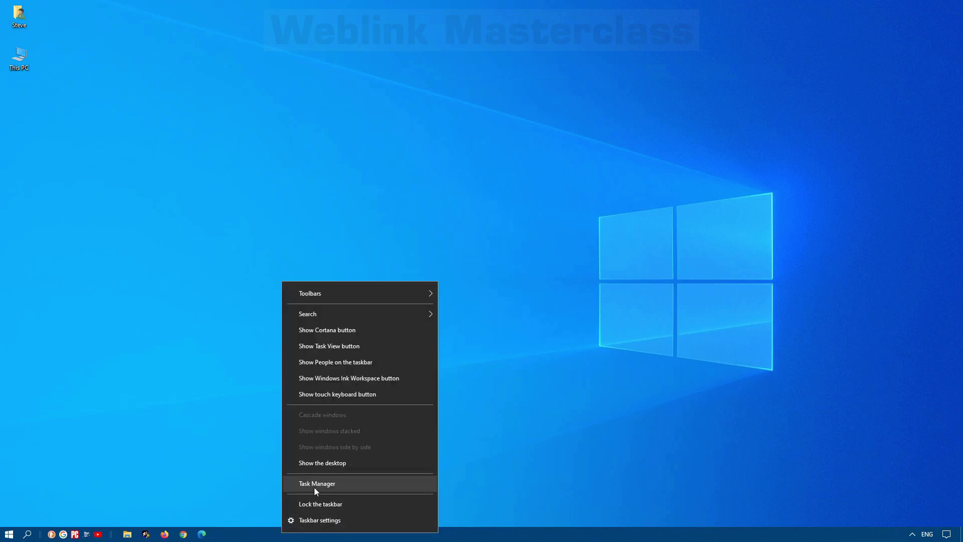
{"action": "left_click", "coordinate": [316, 504]}
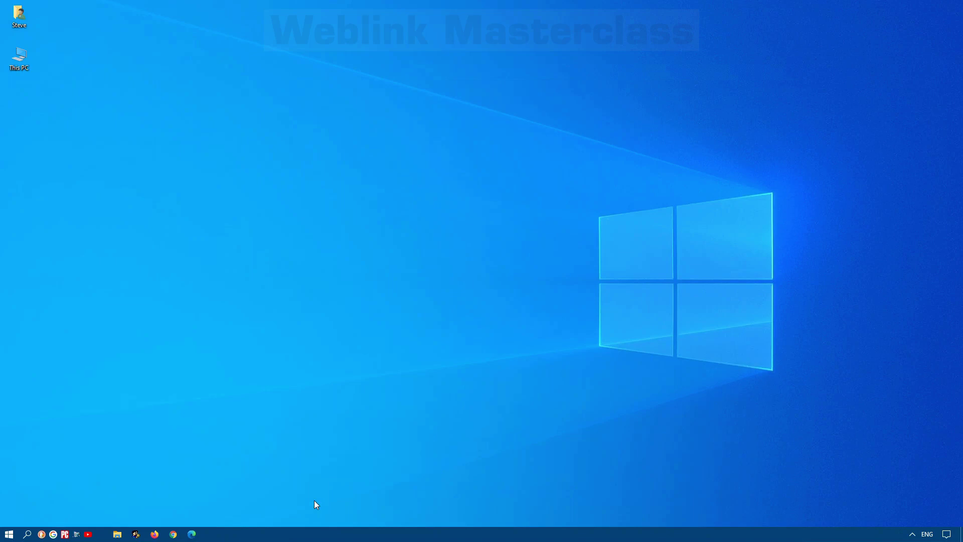
{"action": "left_click", "coordinate": [88, 535]}
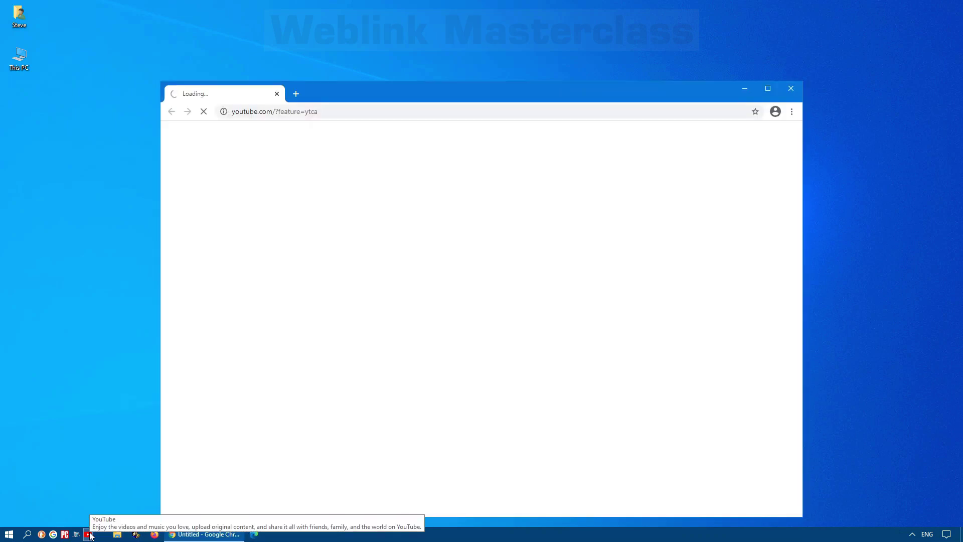
{"action": "left_click", "coordinate": [53, 535]}
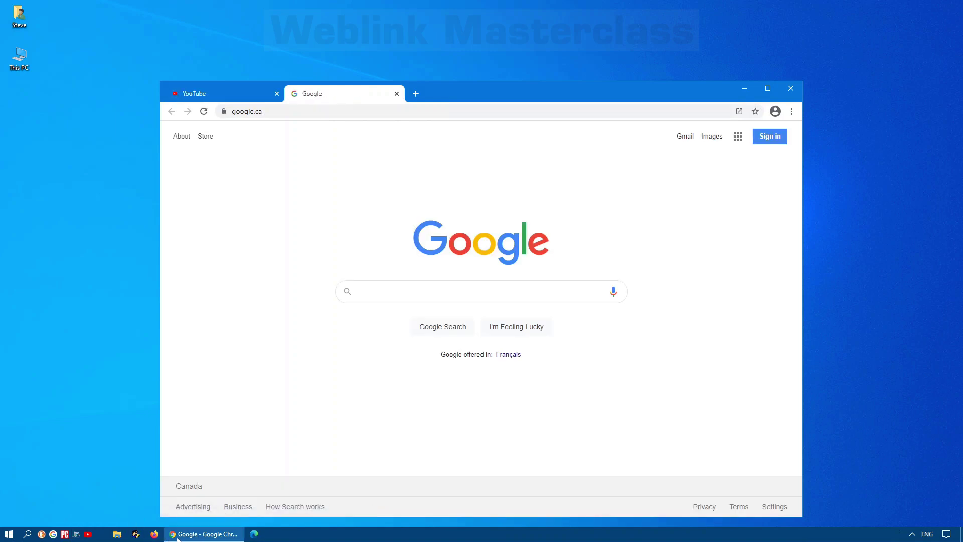
{"action": "left_click", "coordinate": [53, 535]}
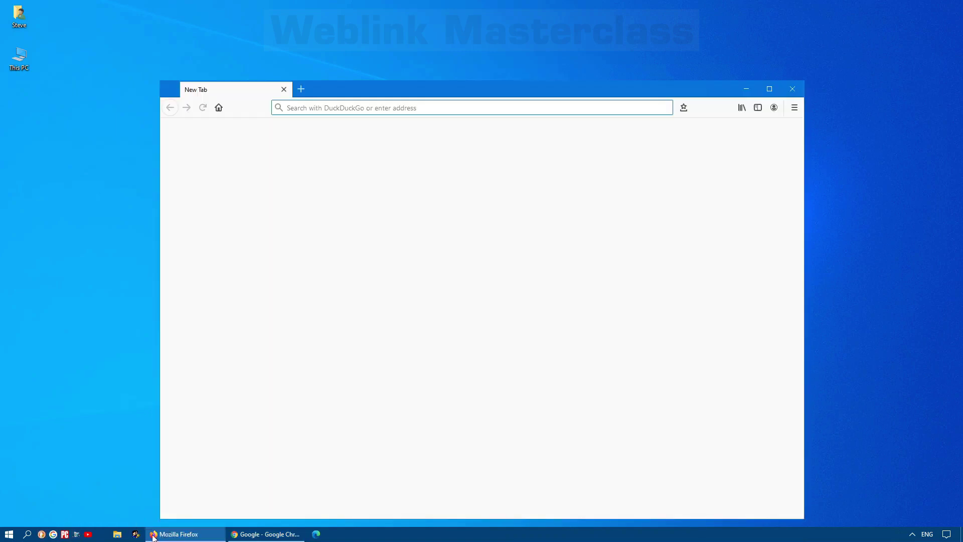